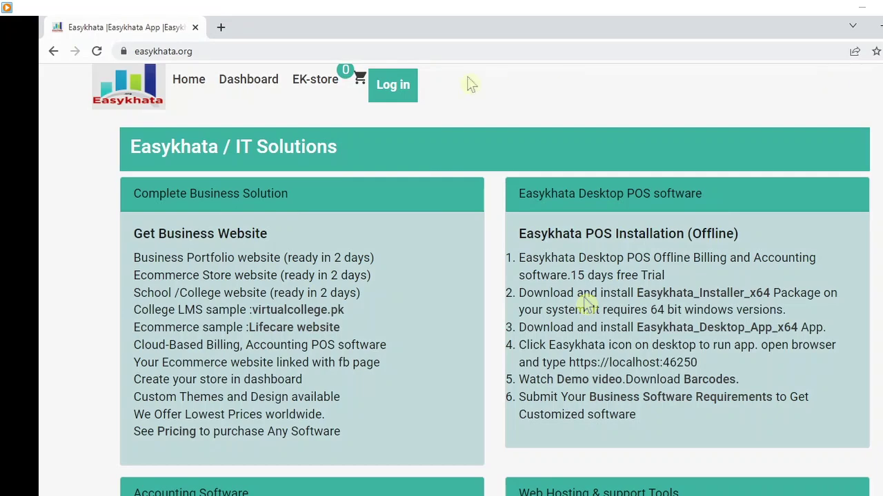
# - Browse the sections of the easykhata.org home page
pyautogui.click(193, 54)
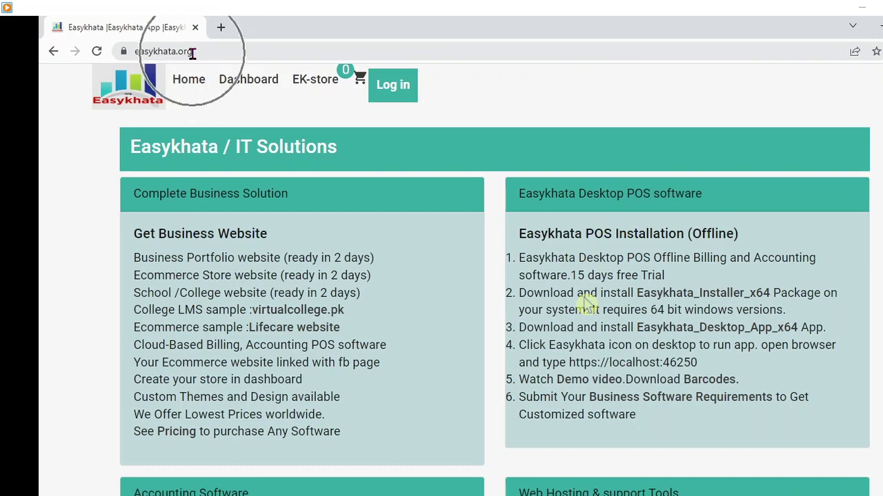
pyautogui.click(193, 53)
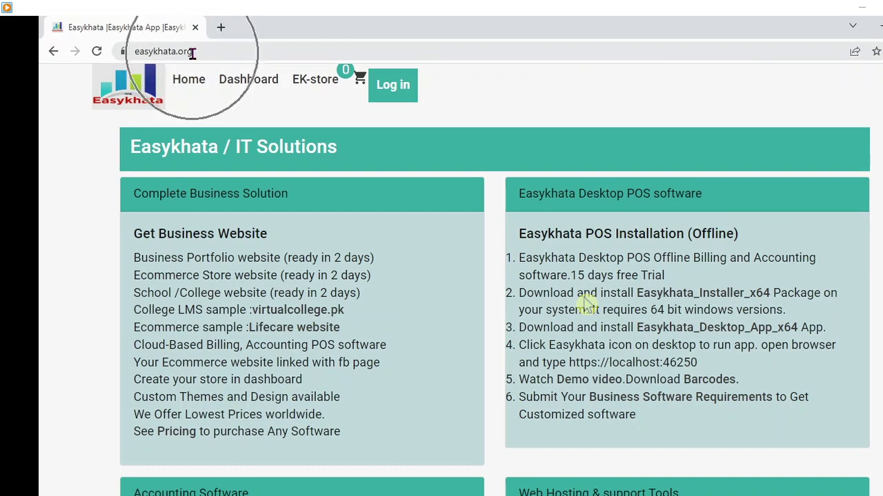
pyautogui.click(130, 101)
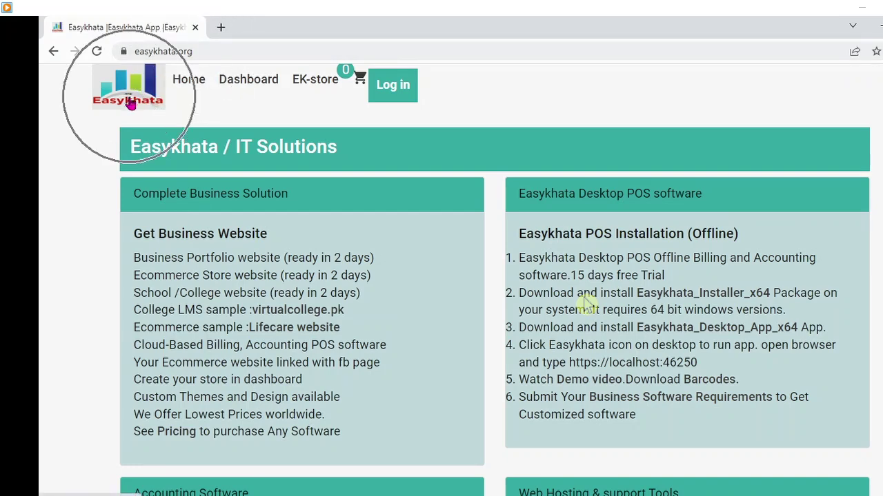
pyautogui.click(658, 149)
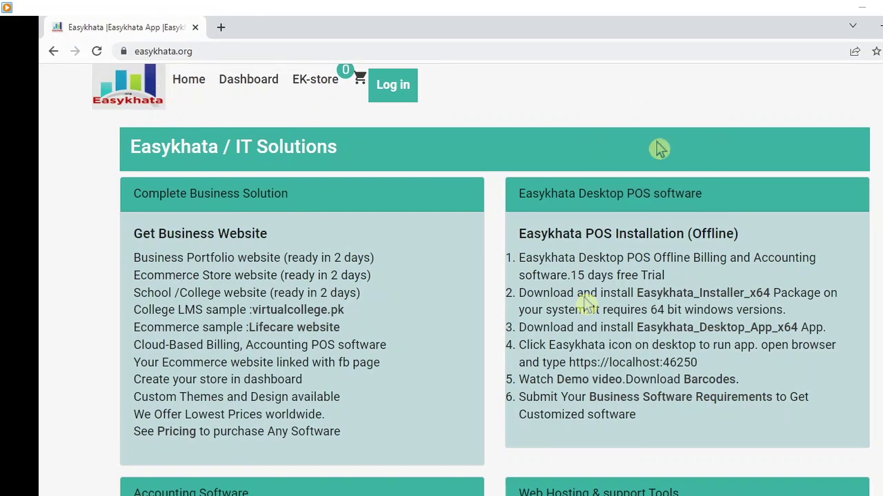
pyautogui.click(773, 153)
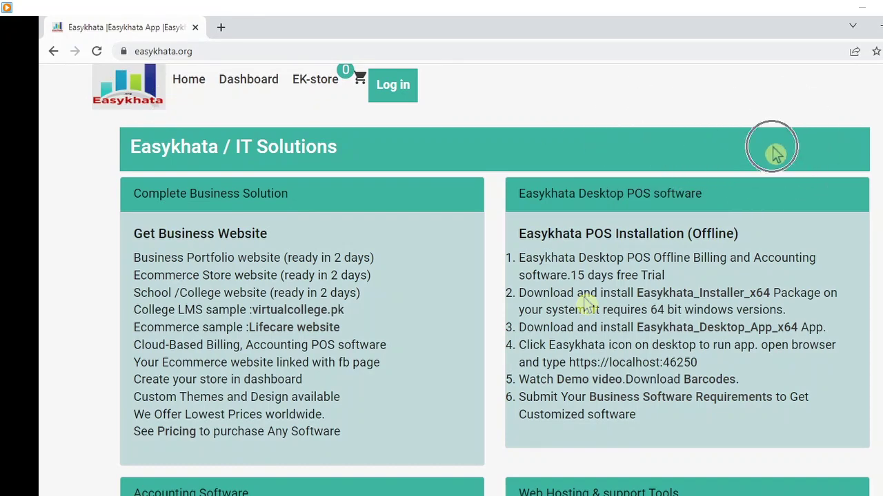
pyautogui.click(773, 153)
pyautogui.click(731, 217)
pyautogui.click(731, 217)
pyautogui.click(696, 300)
pyautogui.click(696, 300)
pyautogui.click(697, 301)
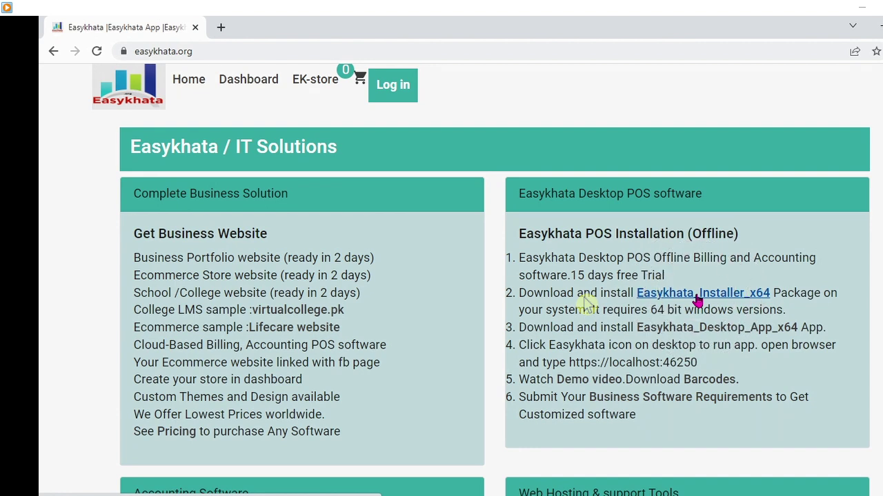
pyautogui.click(721, 330)
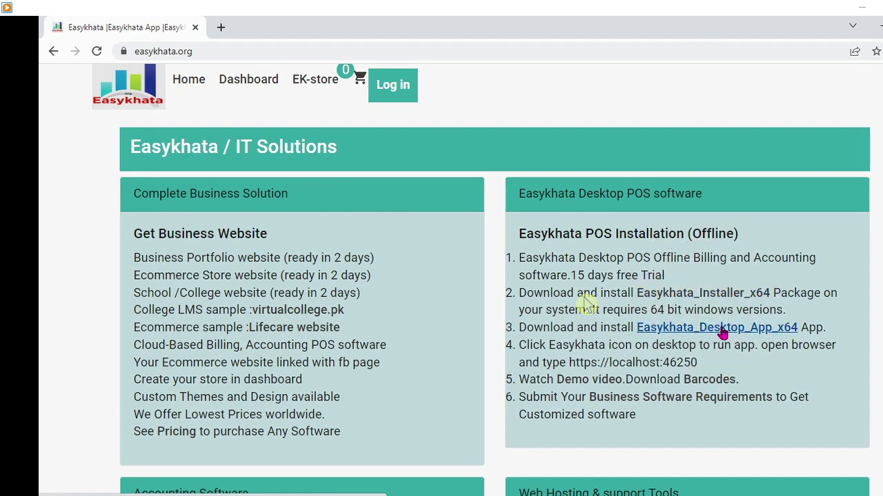
# - Repeatedly select the same item on the easykhata.org page
pyautogui.click(679, 311)
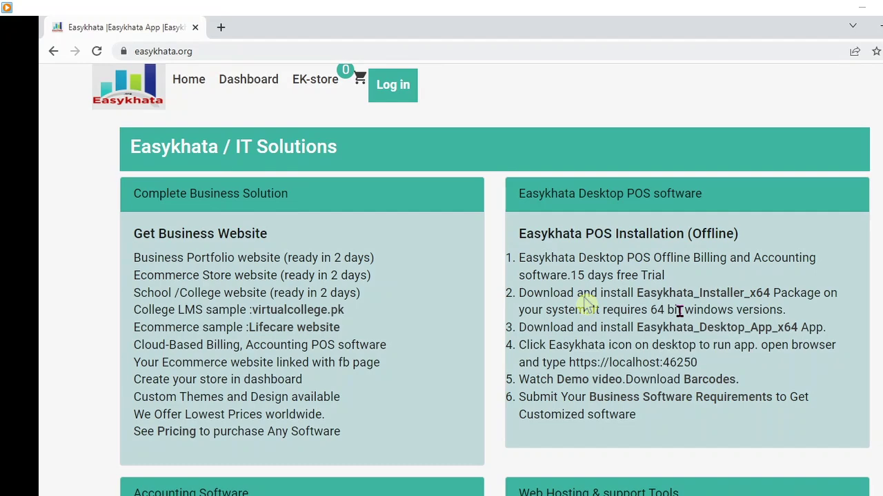
pyautogui.click(679, 311)
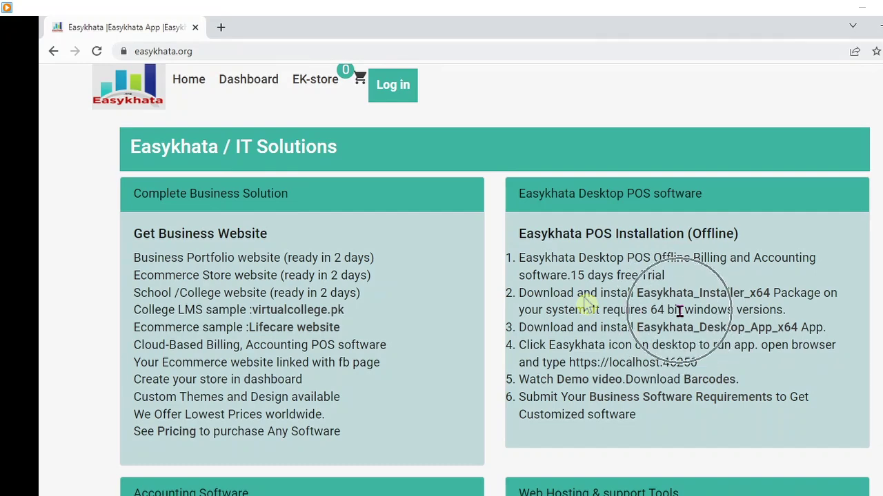
pyautogui.click(679, 311)
pyautogui.click(679, 311)
pyautogui.click(679, 311)
pyautogui.click(679, 311)
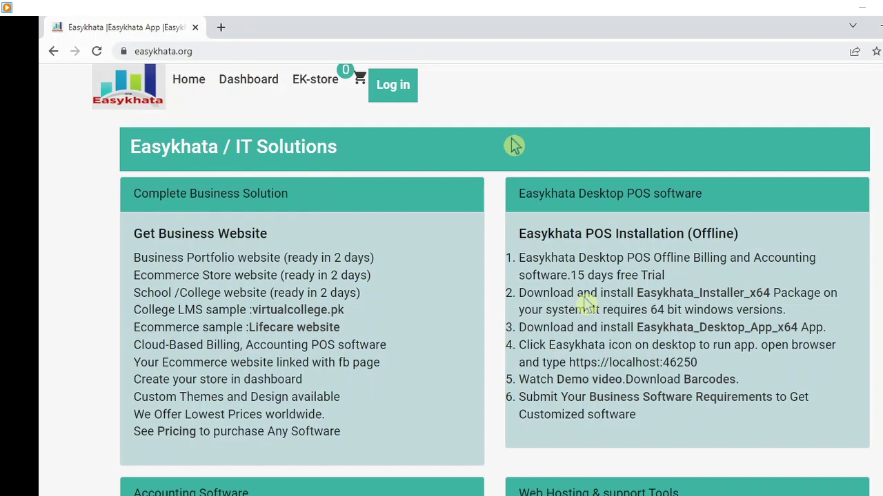
# - Look over the sign-in page and the new account registration form fields
pyautogui.click(393, 86)
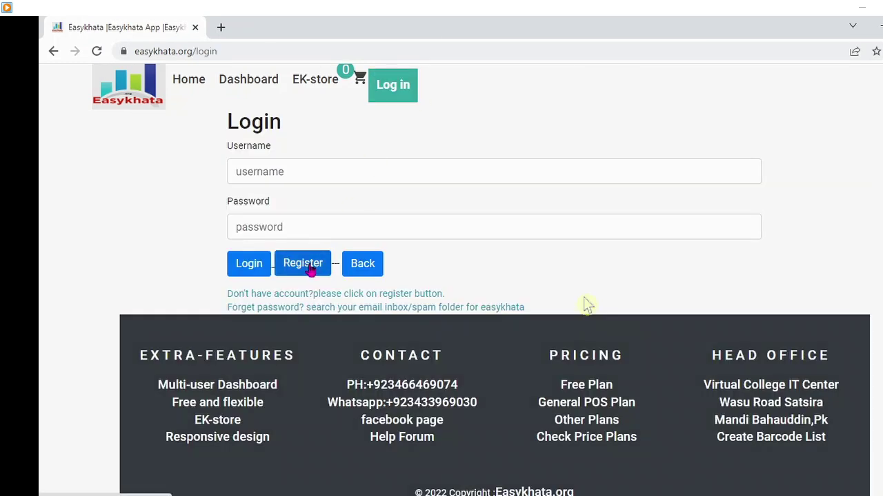
pyautogui.click(307, 268)
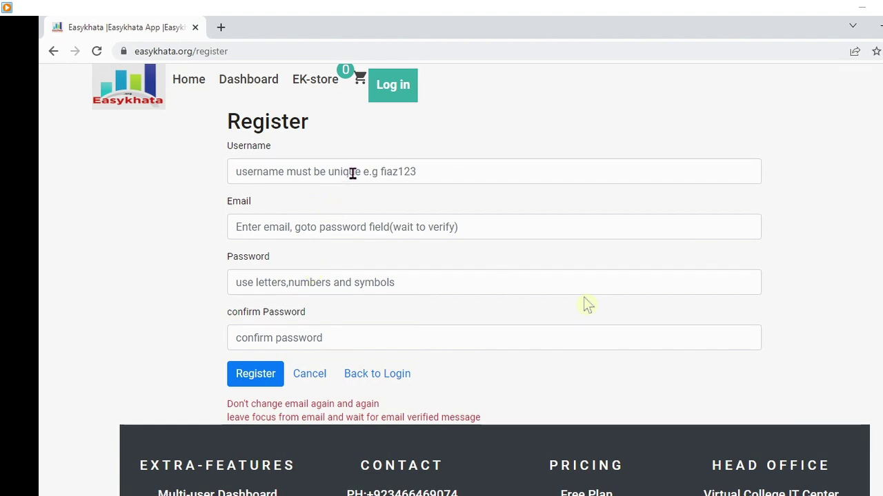
pyautogui.click(353, 172)
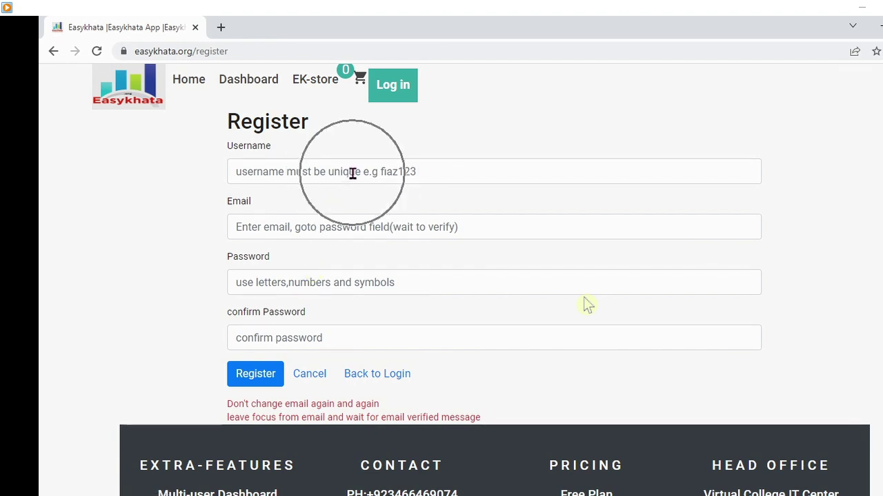
pyautogui.click(321, 237)
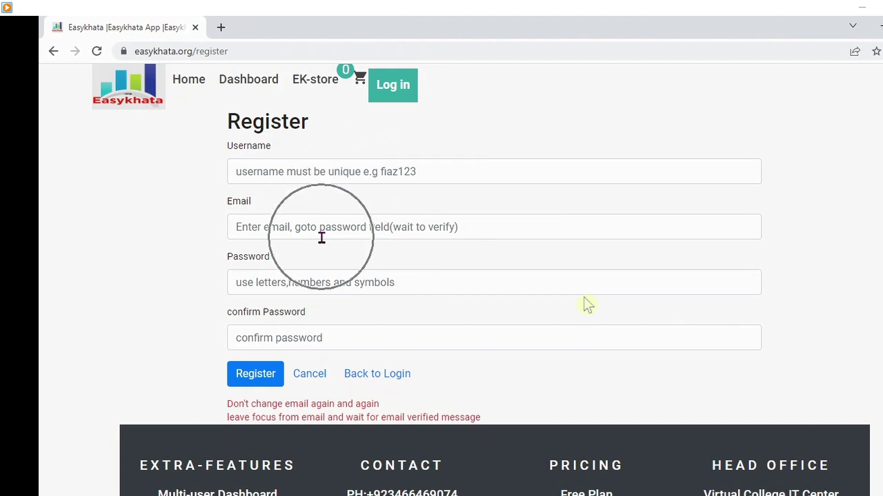
pyautogui.click(308, 283)
pyautogui.click(302, 332)
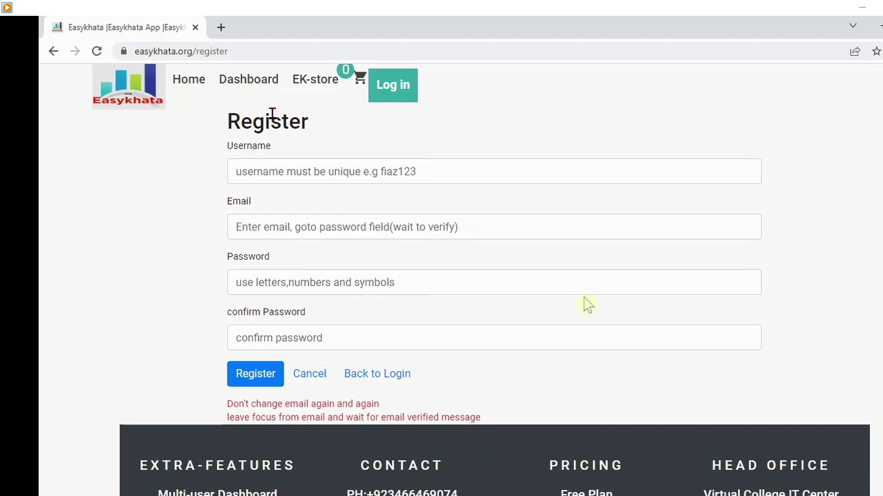
pyautogui.click(250, 85)
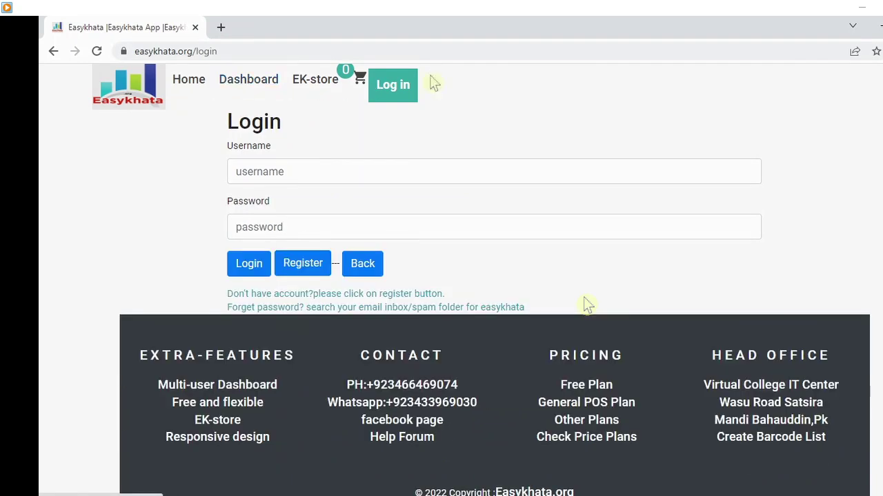
# - Check the sign-in form and dashboard area, then return to the easykhata.org home page
pyautogui.click(262, 181)
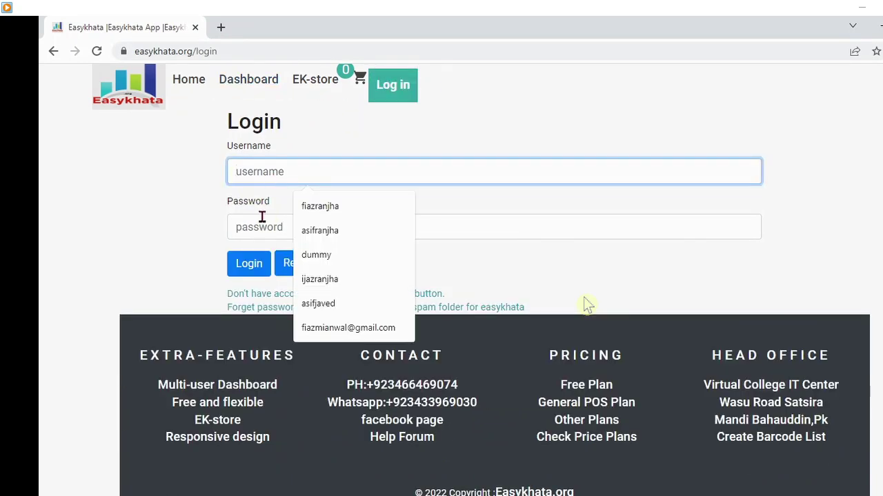
pyautogui.click(262, 221)
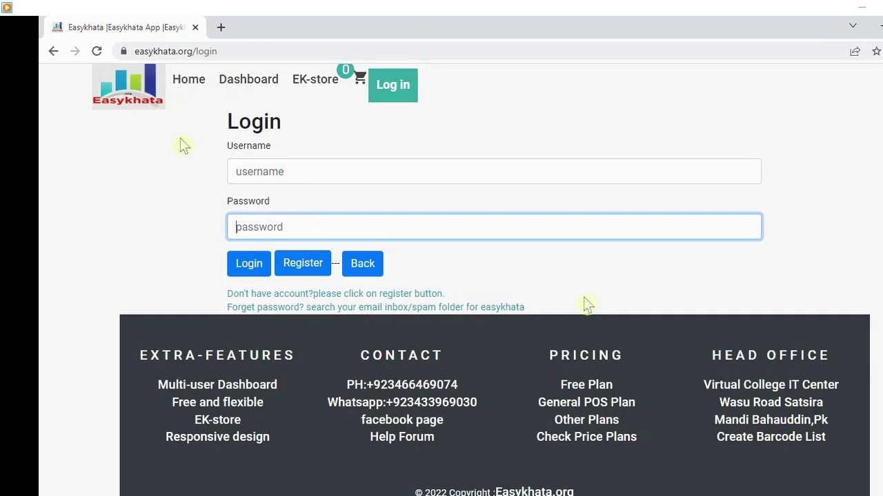
pyautogui.click(253, 83)
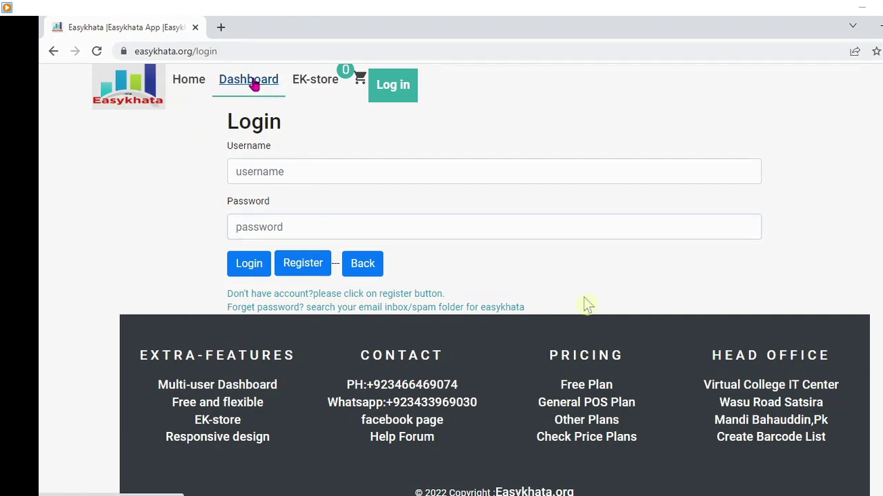
pyautogui.click(192, 82)
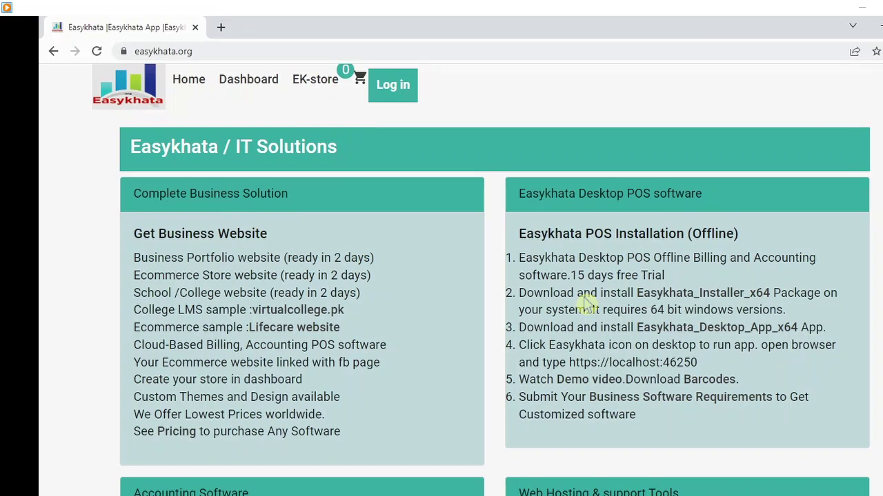
# - Scroll through the easykhata.org home page, then minimise the browser to show the desktop
pyautogui.scroll(-3, 583, 299)
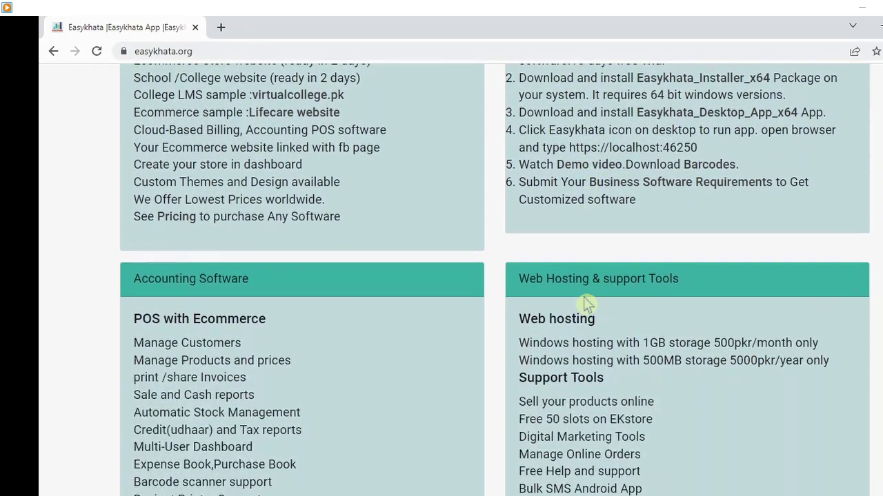
pyautogui.scroll(-5, 583, 299)
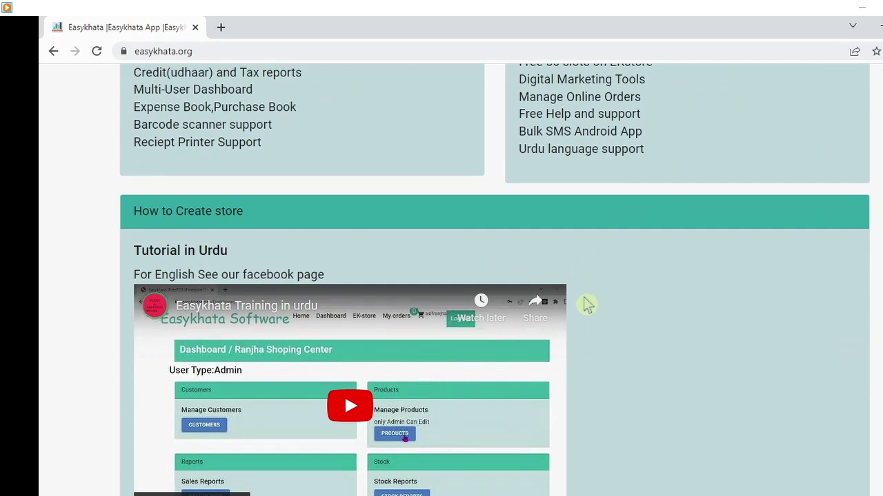
pyautogui.scroll(5, 586, 305)
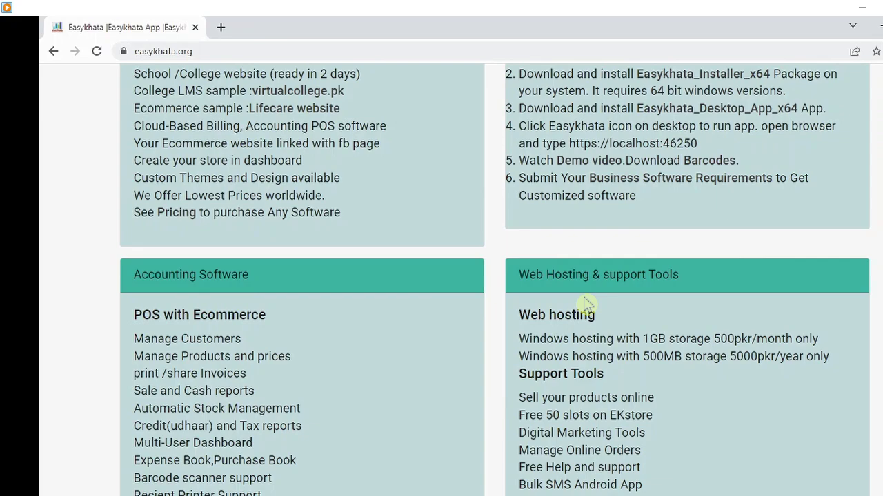
pyautogui.press('super+d')
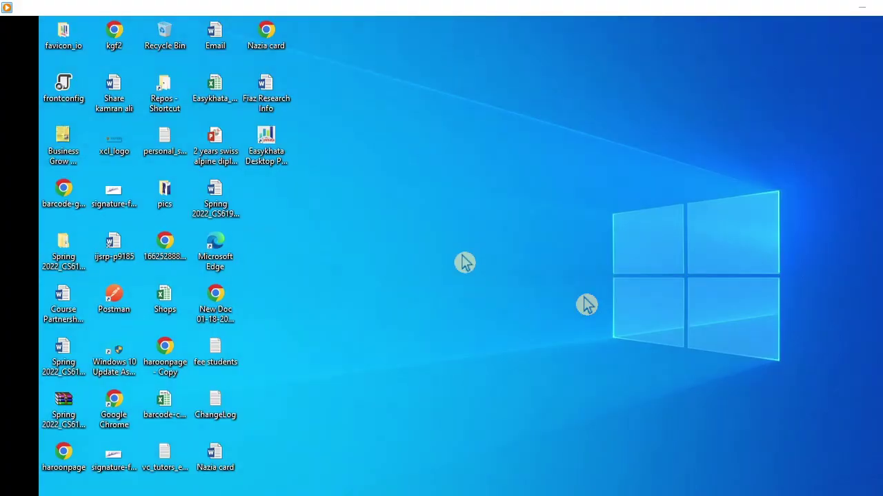
# - Launch Easykhata Desktop POS Software from its desktop shortcut and minimise its console window
pyautogui.click(464, 260)
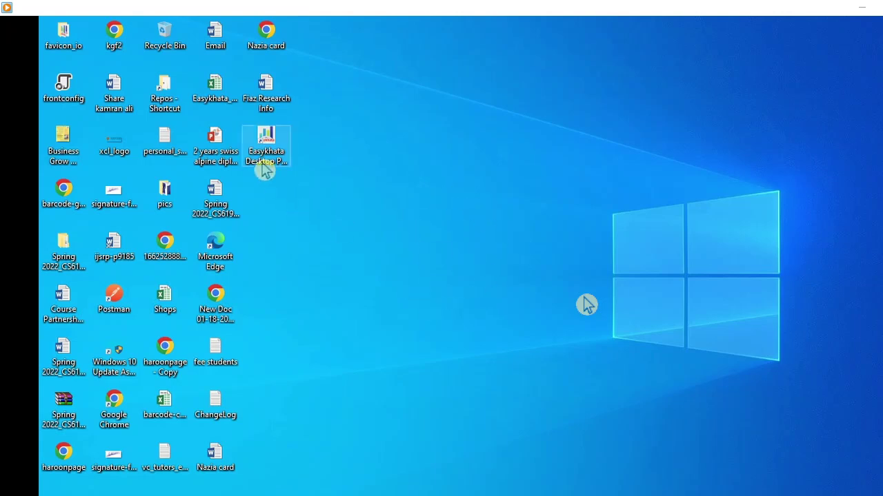
pyautogui.doubleClick(266, 168)
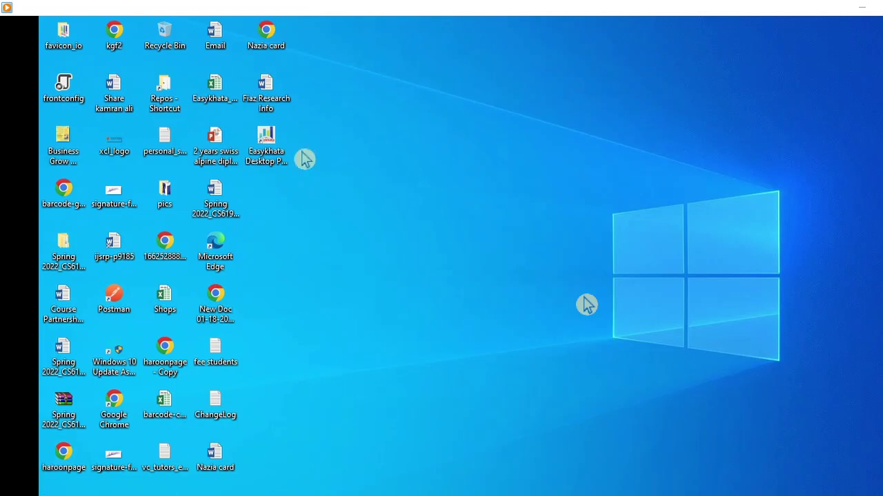
pyautogui.click(268, 147)
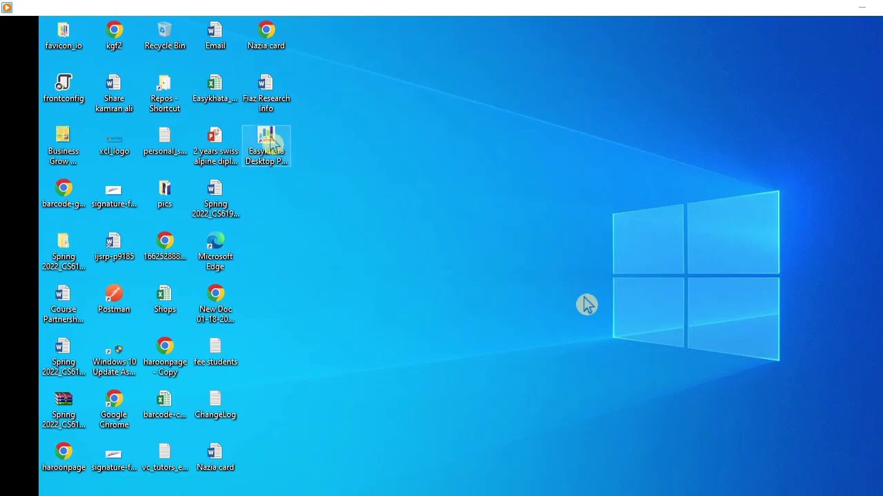
pyautogui.doubleClick(272, 144)
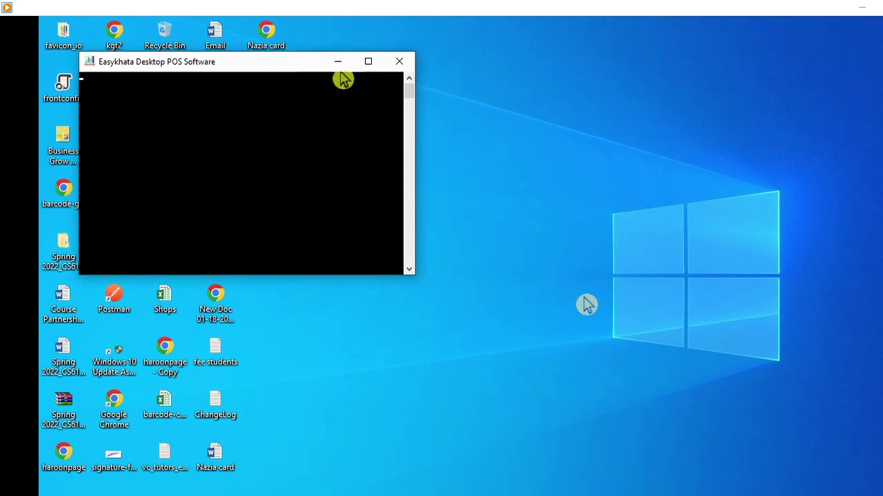
pyautogui.click(337, 62)
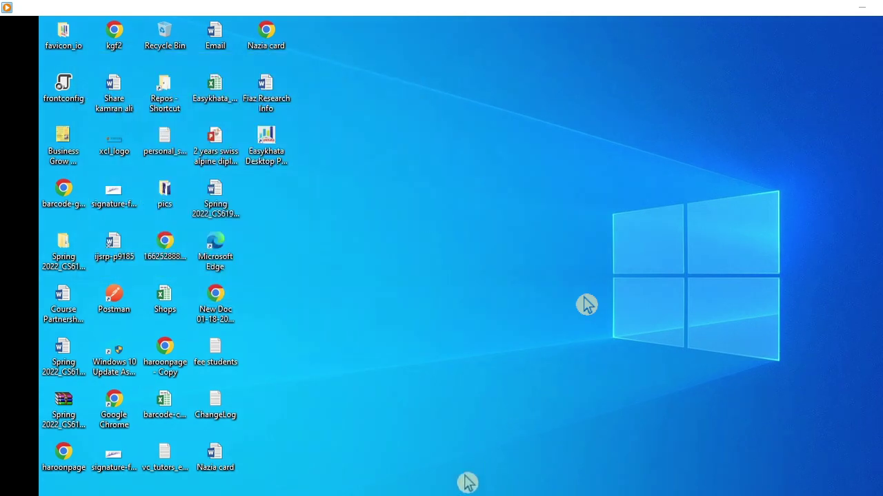
pyautogui.moveTo(416, 495)
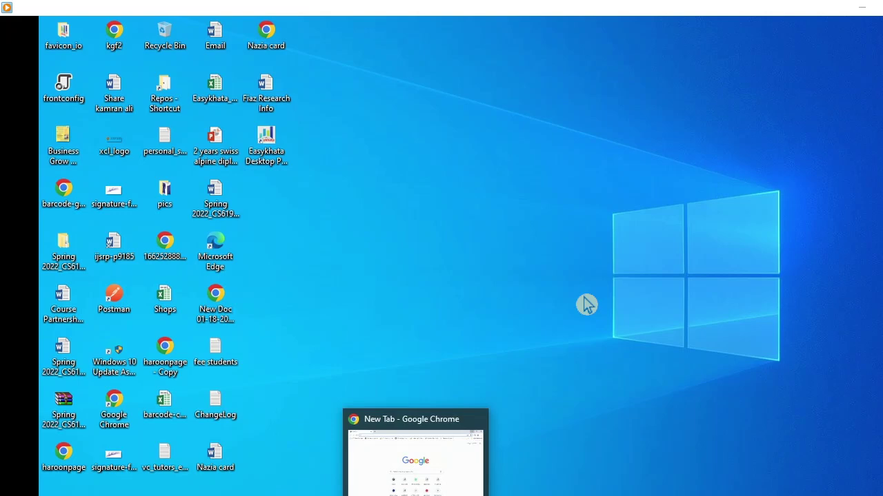
pyautogui.click(416, 495)
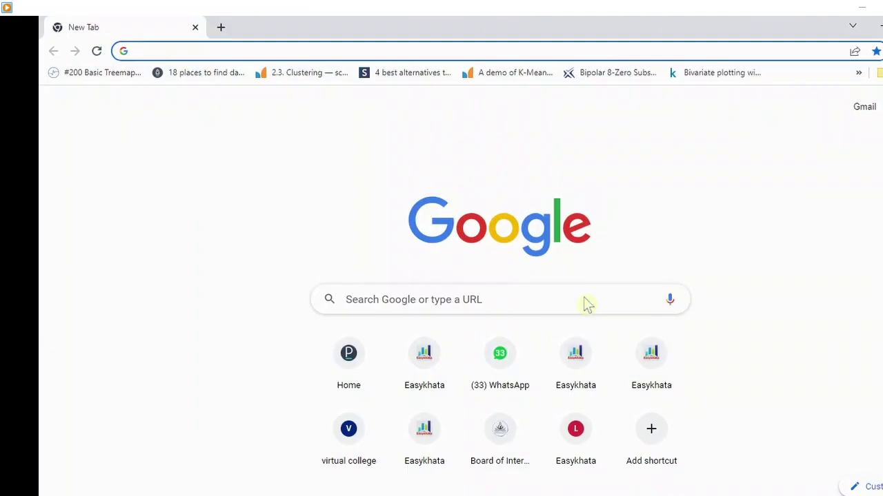
pyautogui.write('https')
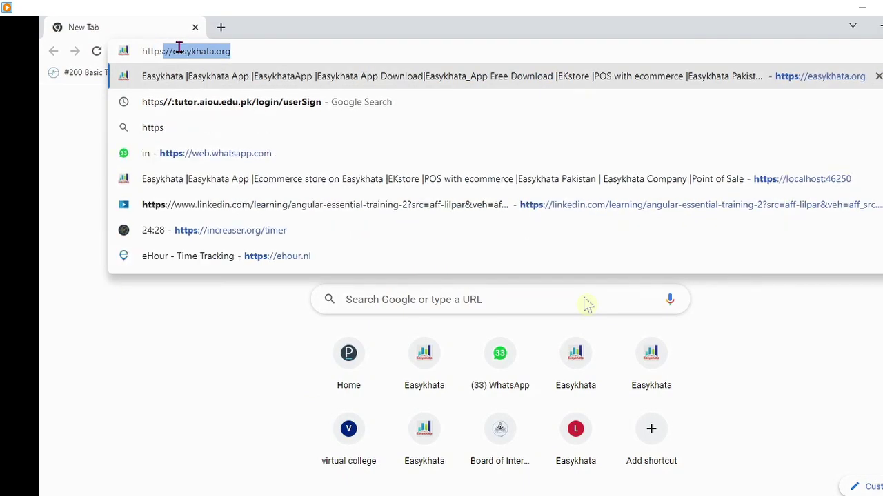
pyautogui.write(':')
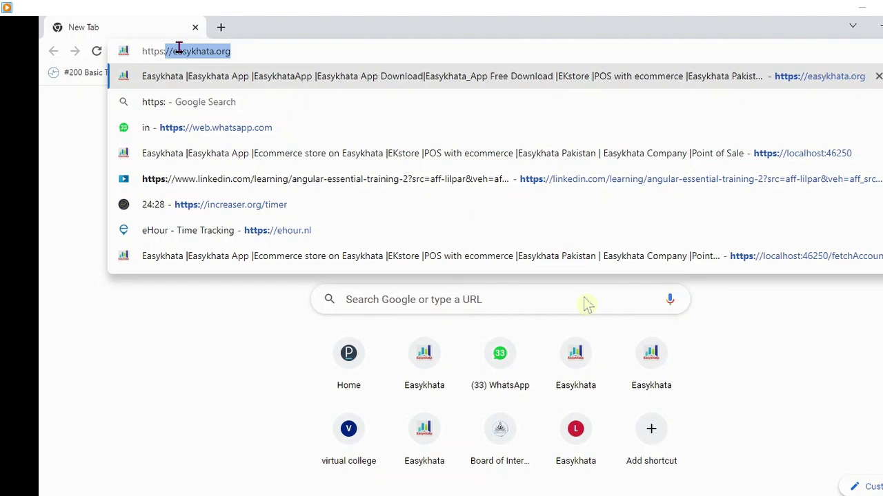
pyautogui.write('/')
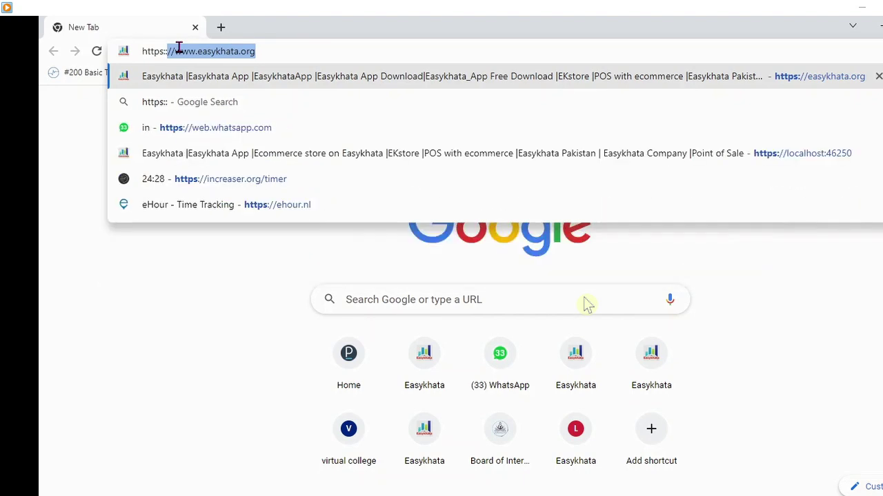
pyautogui.press('BackSpace')
pyautogui.write('/')
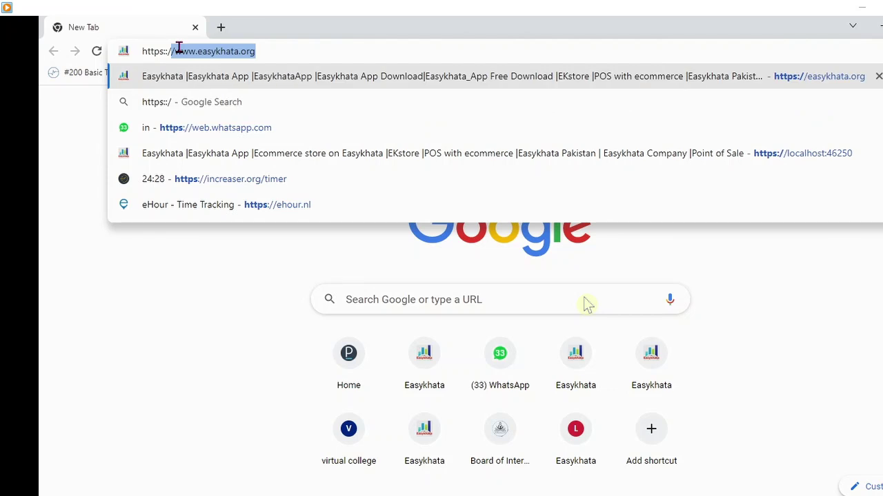
pyautogui.write('/')
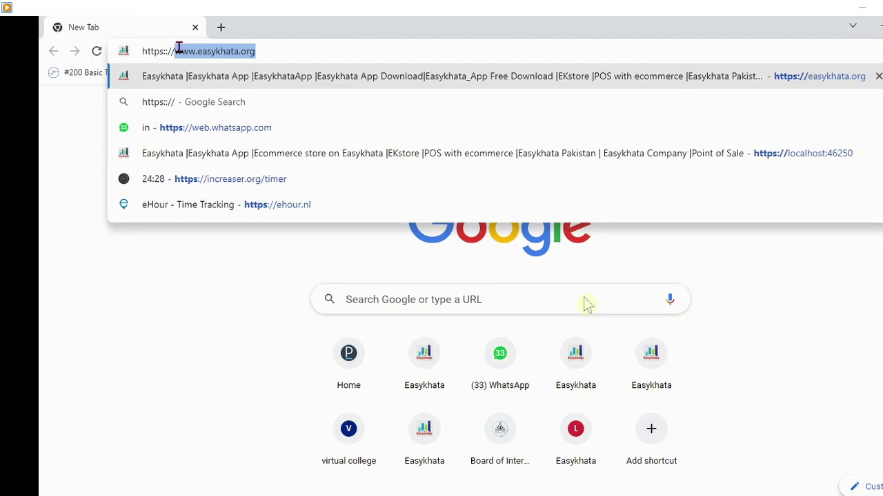
pyautogui.write('local')
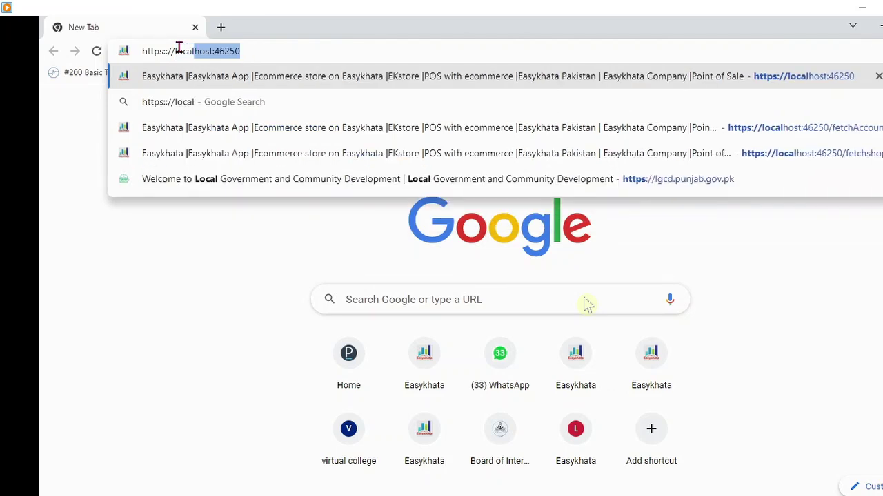
pyautogui.write('host:4625')
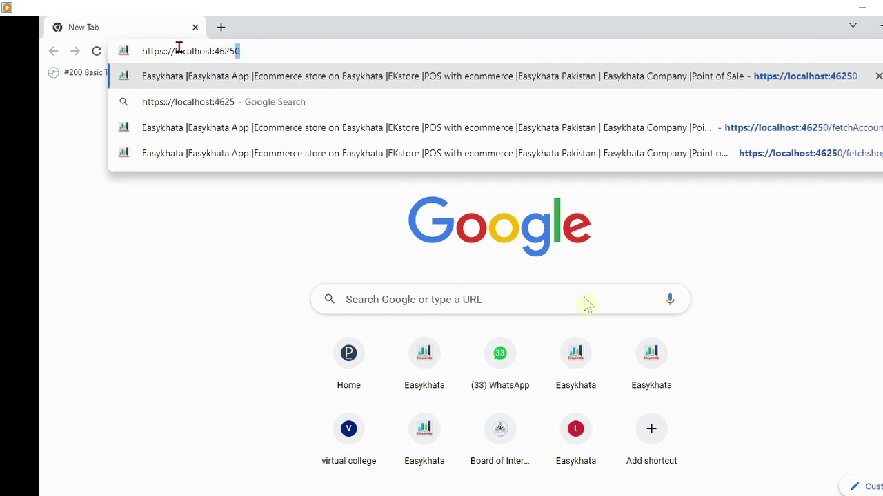
pyautogui.write('0')
pyautogui.press('Return')
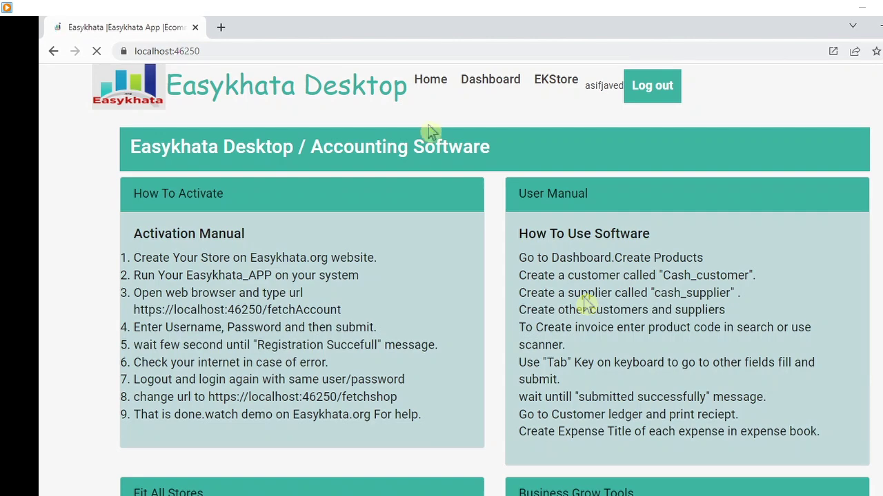
pyautogui.click(651, 87)
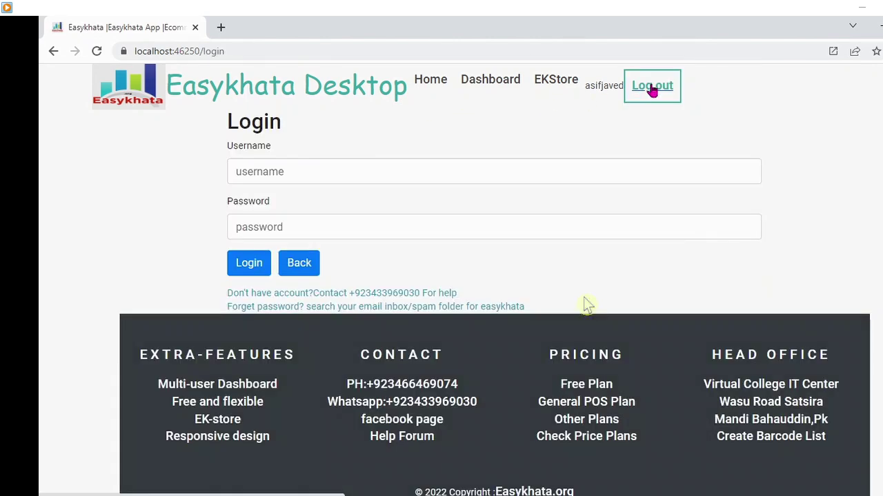
pyautogui.click(430, 81)
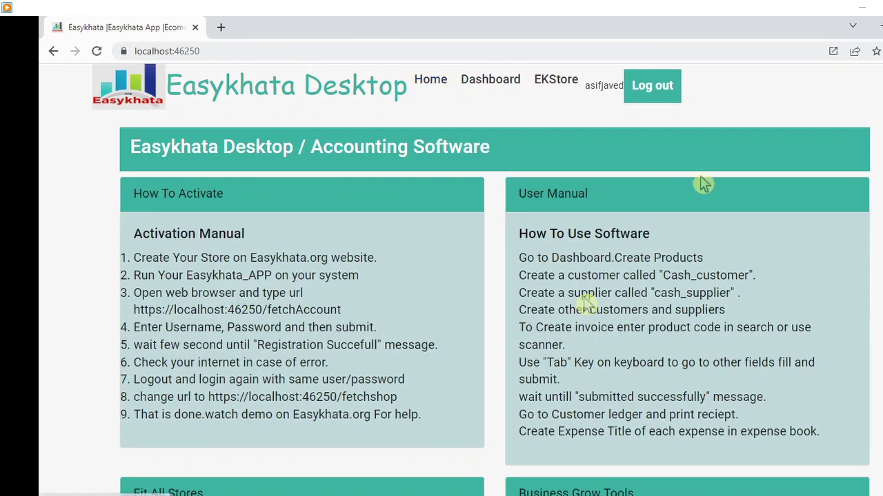
pyautogui.click(317, 314)
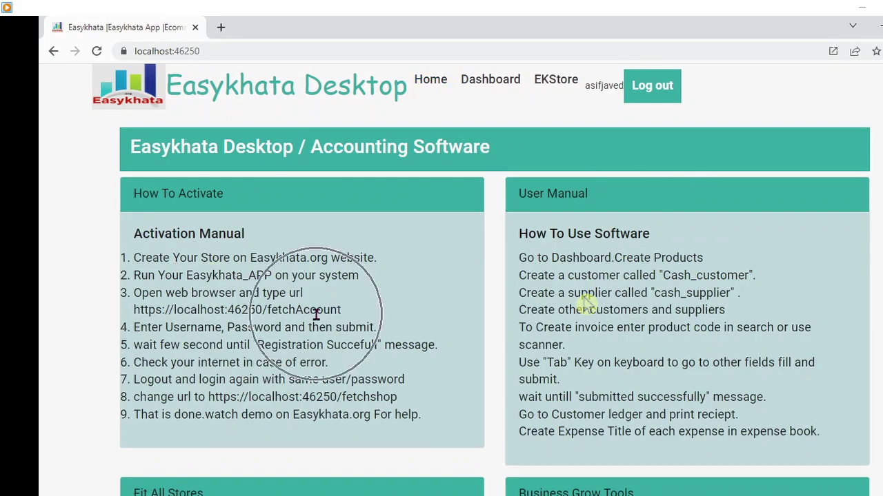
pyautogui.click(712, 361)
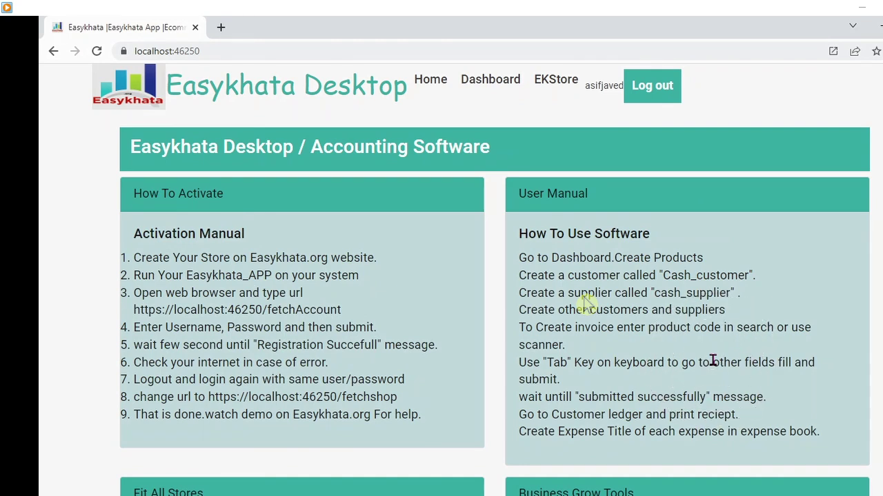
pyautogui.click(712, 361)
pyautogui.click(241, 327)
pyautogui.press('ctrl')
pyautogui.click(245, 51)
pyautogui.click(245, 51)
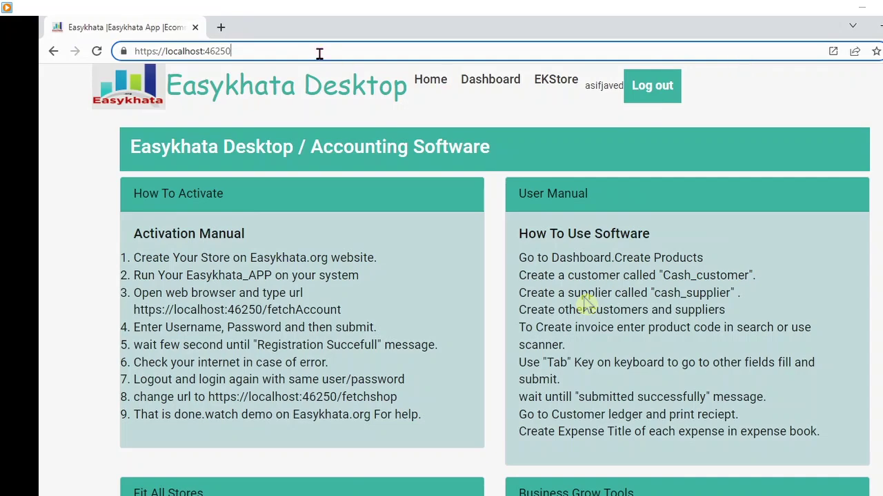
# - On localhost:46250/fetchaccount, fetch the store with the demo username and password
pyautogui.write('/')
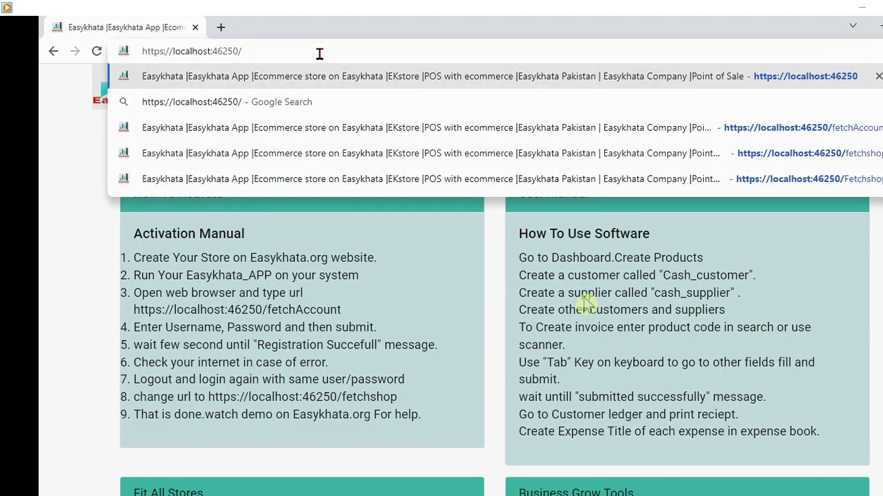
pyautogui.write('fetch')
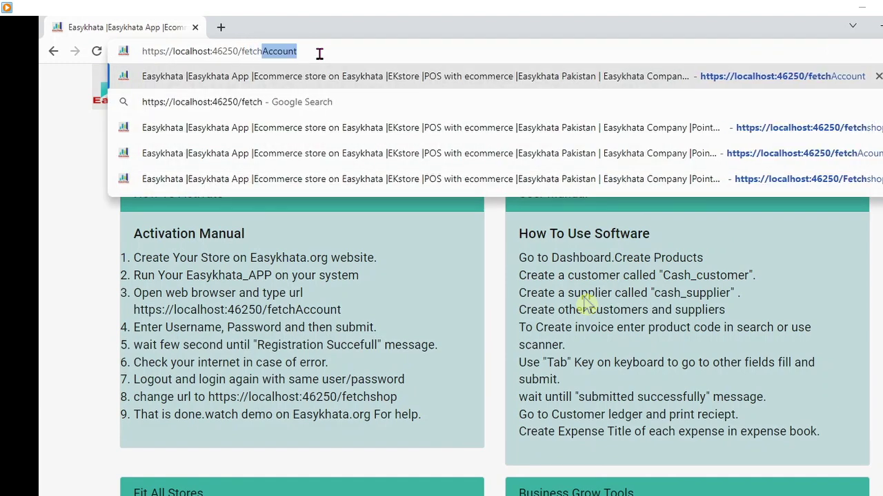
pyautogui.write('account')
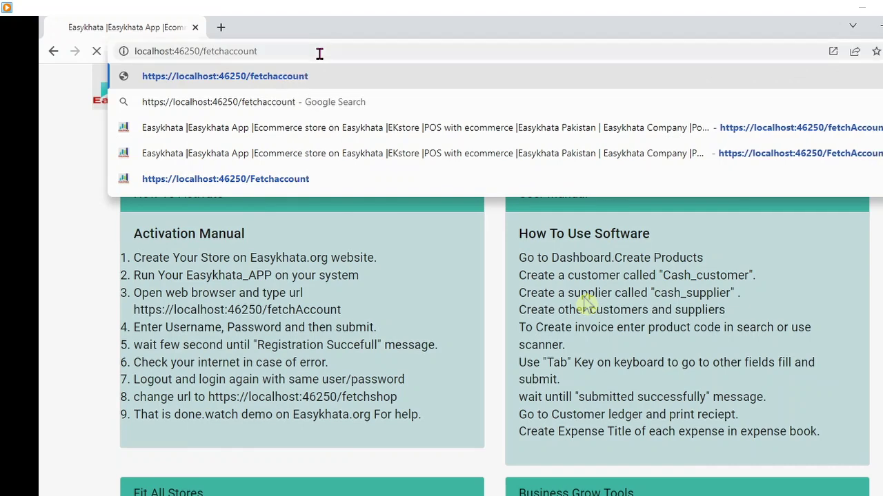
pyautogui.press('Return')
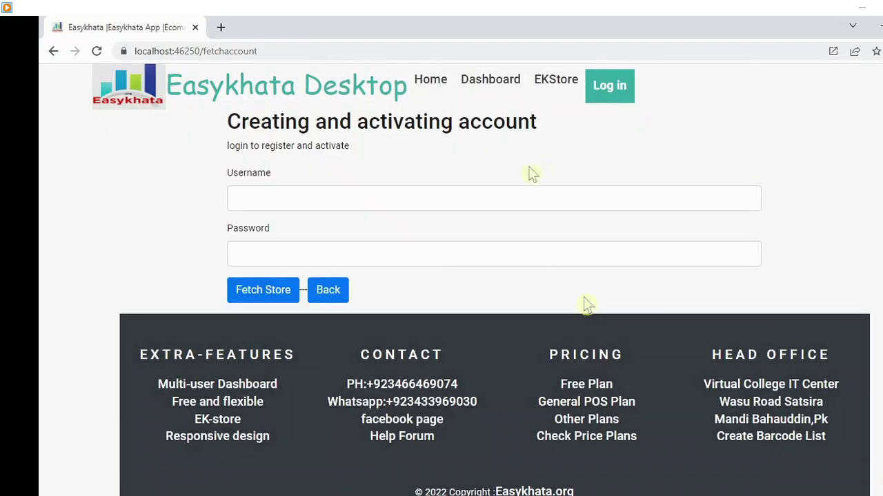
pyautogui.click(291, 200)
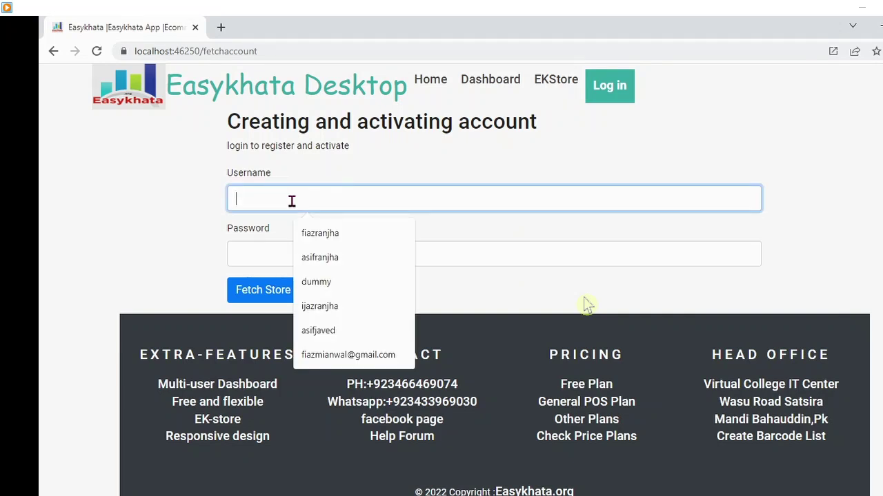
pyautogui.write('dummy')
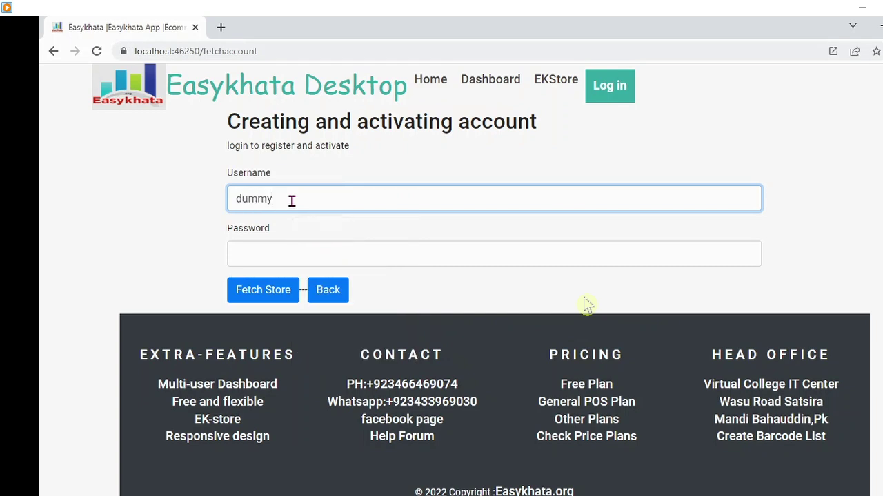
pyautogui.press('Tab')
pyautogui.write('1234567')
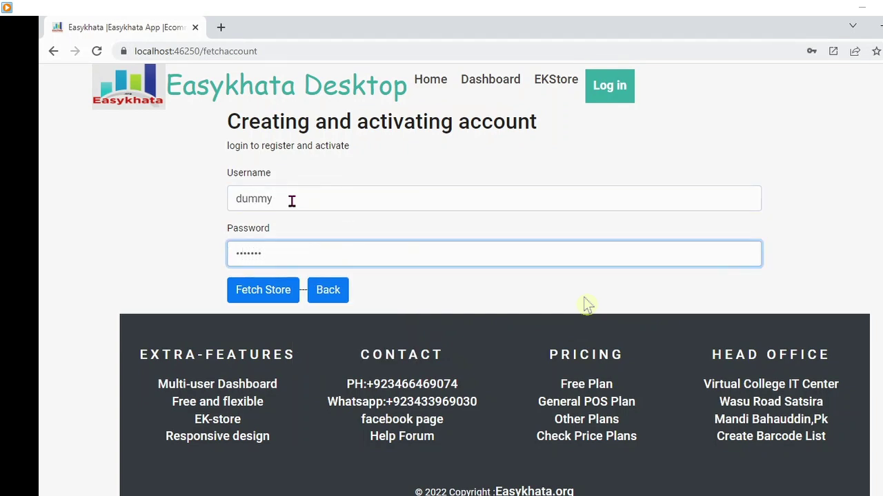
pyautogui.write('8910')
pyautogui.click(269, 309)
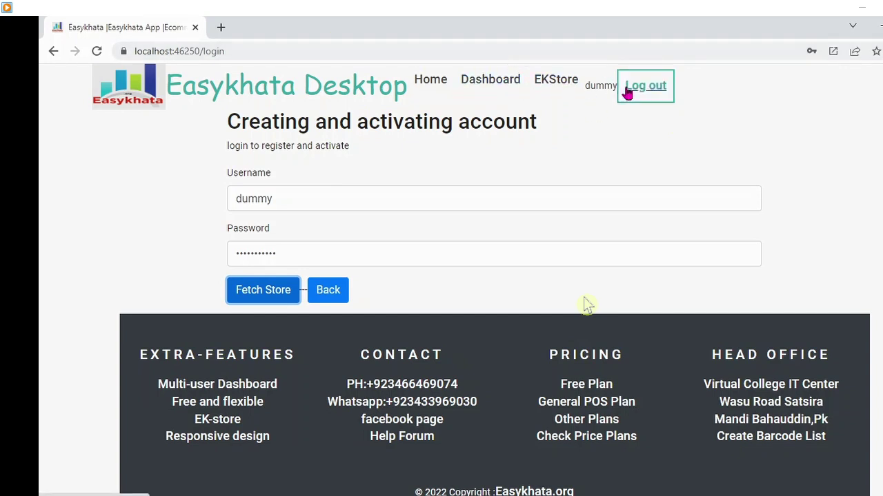
# - Log out, then log back in with the demo account's username and password
pyautogui.click(641, 94)
pyautogui.click(300, 170)
pyautogui.write('dummy')
pyautogui.press('Tab')
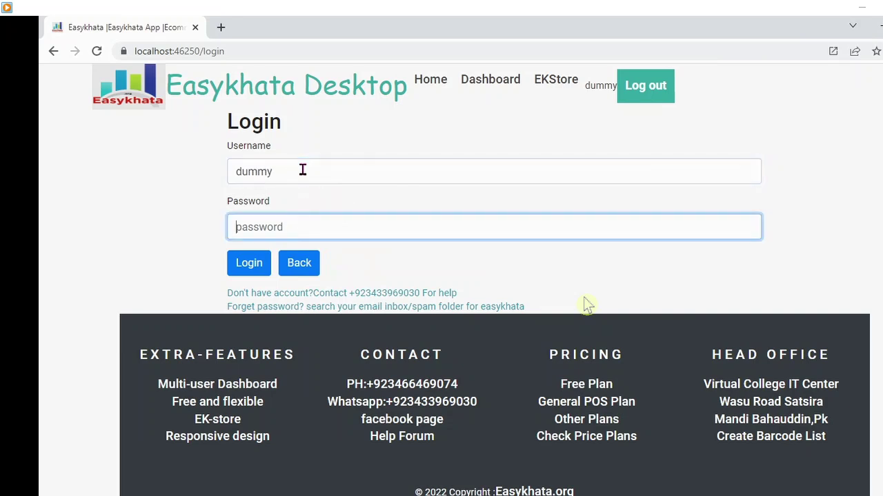
pyautogui.write('1234567890')
pyautogui.click(249, 263)
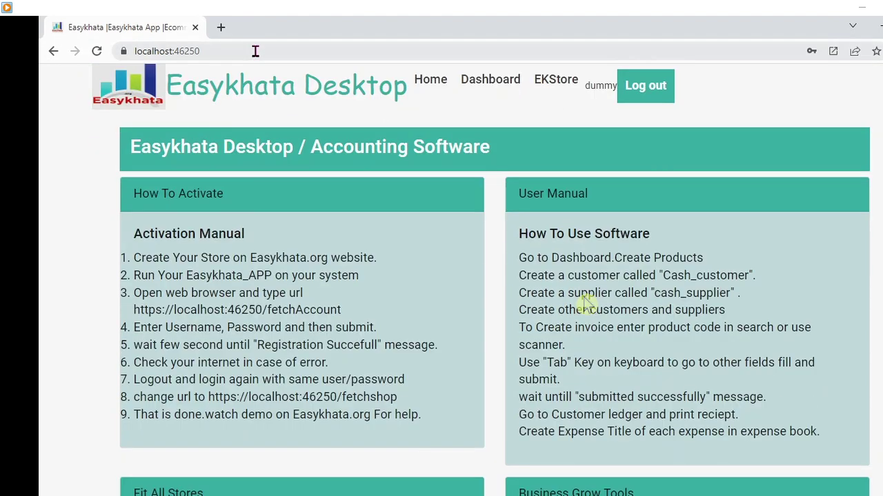
pyautogui.click(255, 51)
pyautogui.click(255, 51)
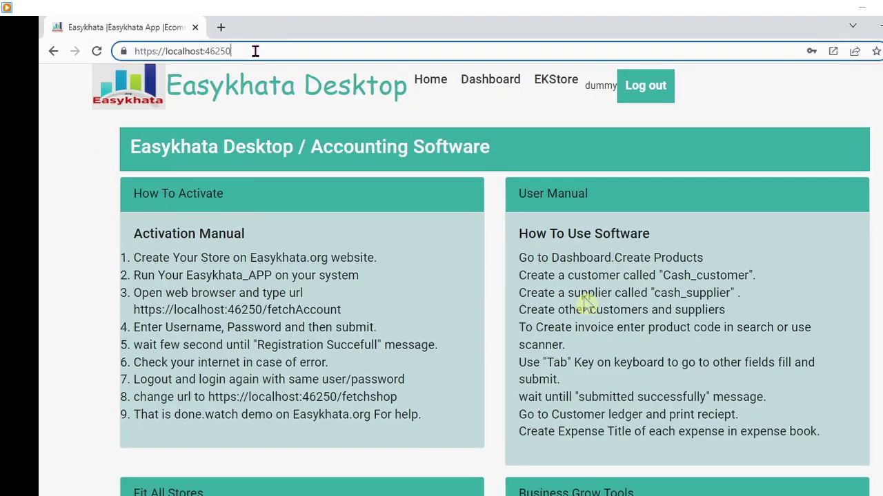
# - Go to localhost:46250/fetchshop to download the store data
pyautogui.write('/')
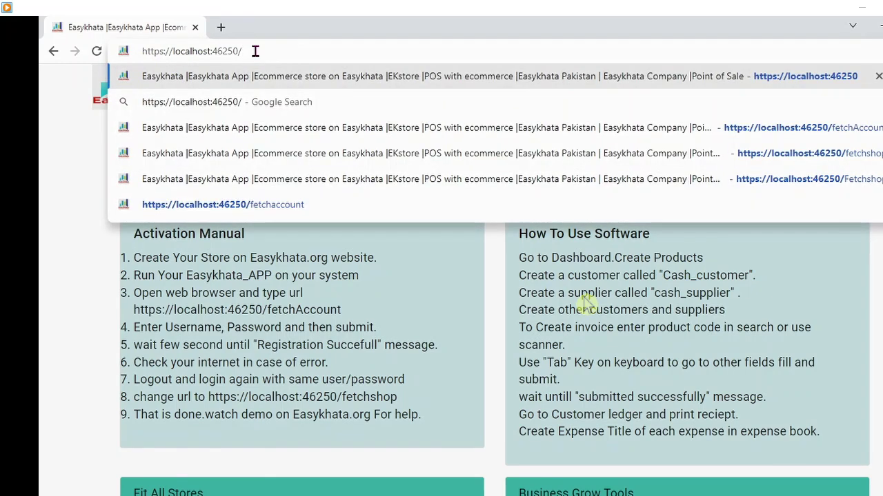
pyautogui.write('fetch')
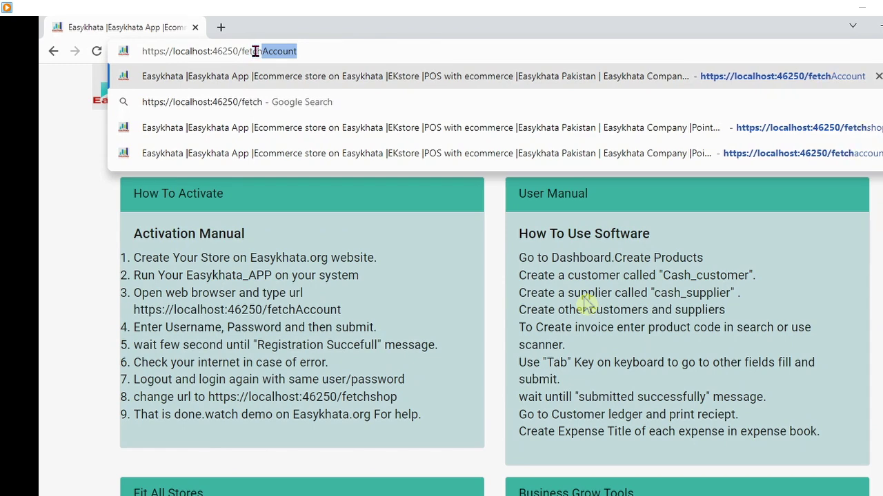
pyautogui.write('shop')
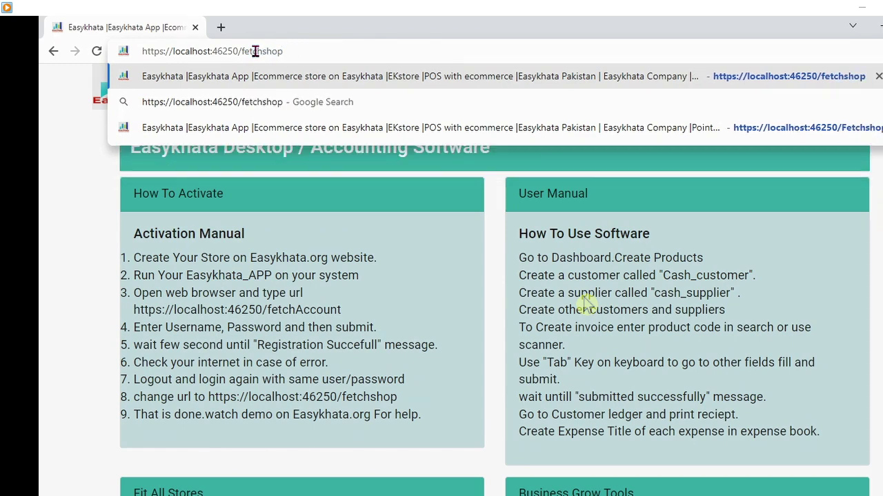
pyautogui.press('Return')
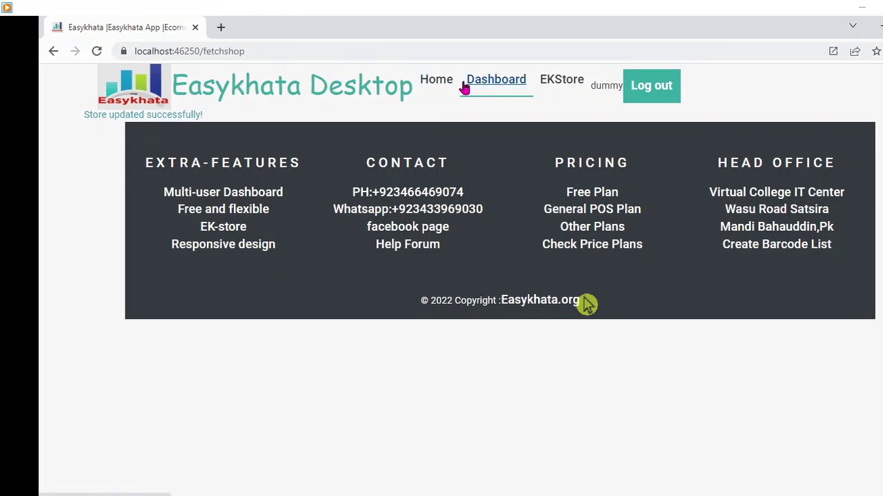
# - Open the Sample outlet store Dashboard with its Customers, Products, Expense Book and Suppliers panels
pyautogui.click(491, 83)
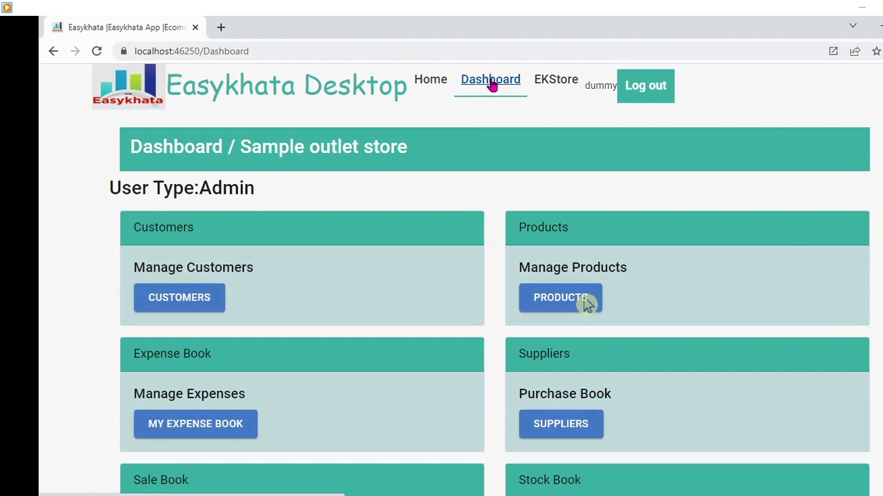
pyautogui.click(498, 189)
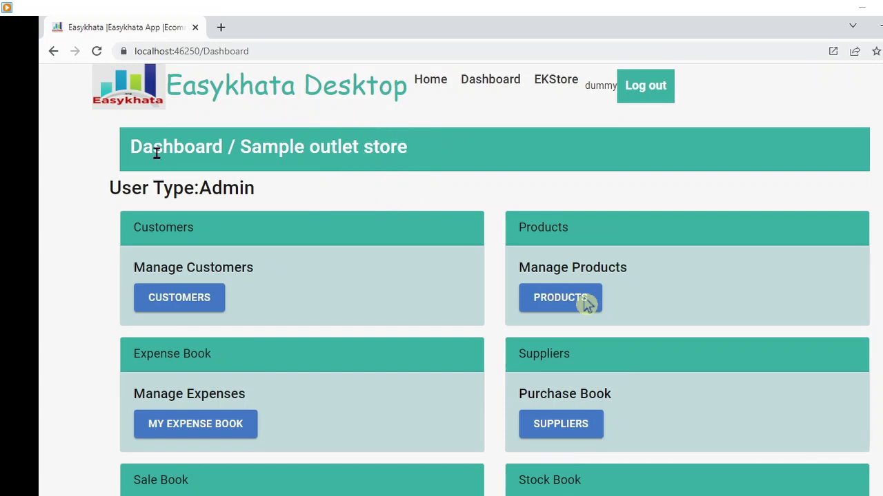
pyautogui.click(283, 197)
pyautogui.click(283, 198)
pyautogui.click(283, 198)
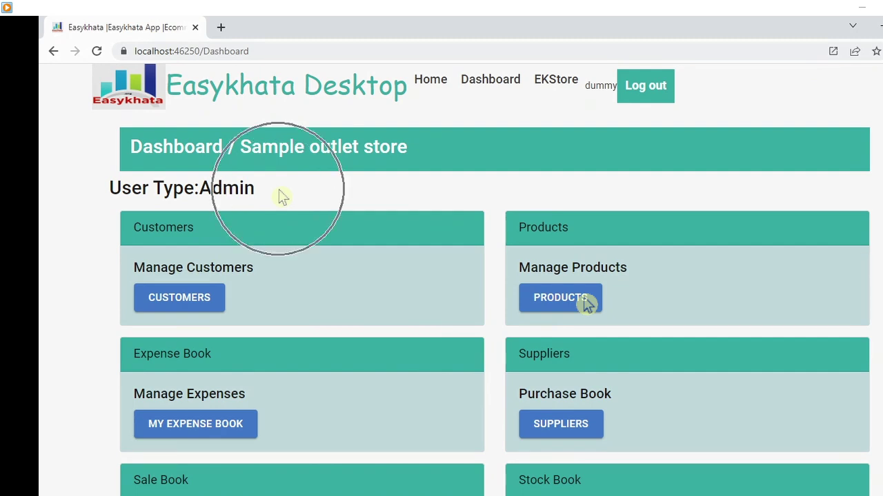
pyautogui.click(282, 198)
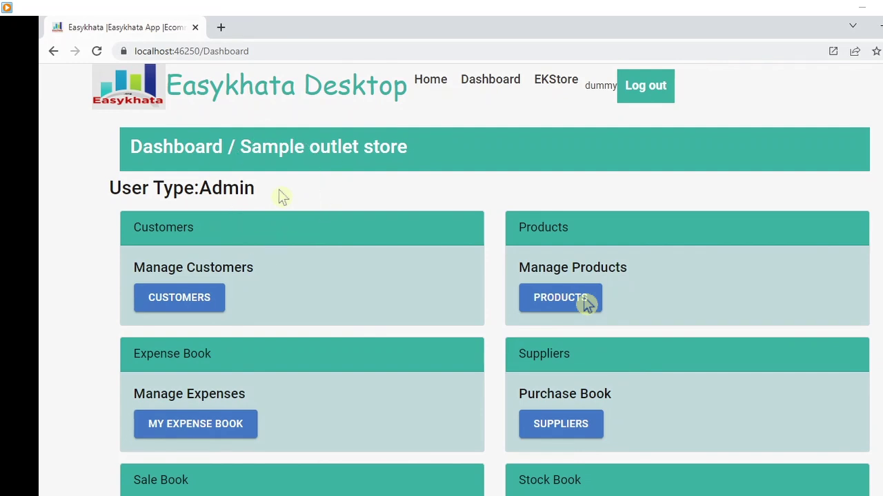
pyautogui.click(282, 197)
pyautogui.click(283, 197)
pyautogui.click(283, 197)
pyautogui.click(283, 197)
pyautogui.click(283, 198)
pyautogui.click(282, 197)
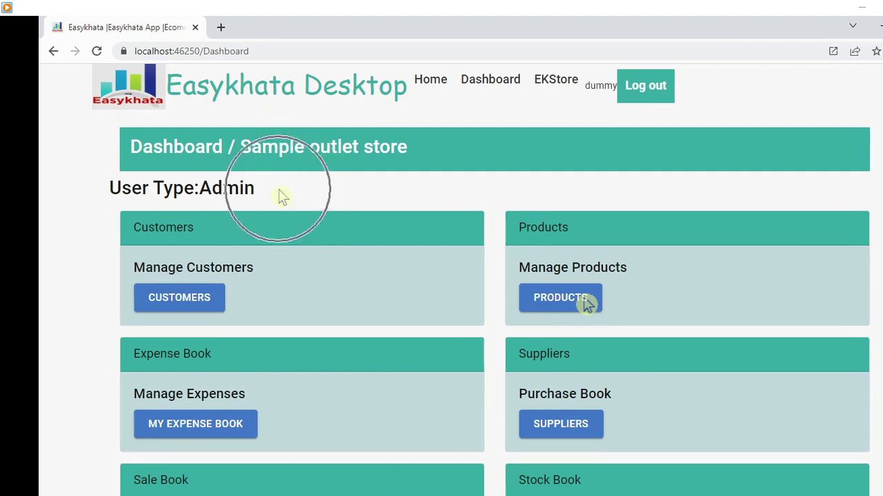
pyautogui.click(283, 197)
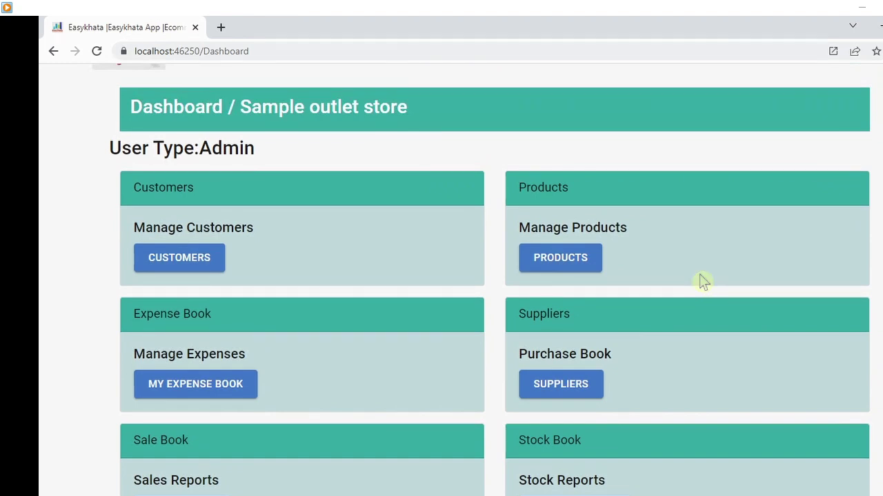
# - Try the Suppliers purchase book, then open the empty Customers list (Total customers: 0)
pyautogui.click(209, 254)
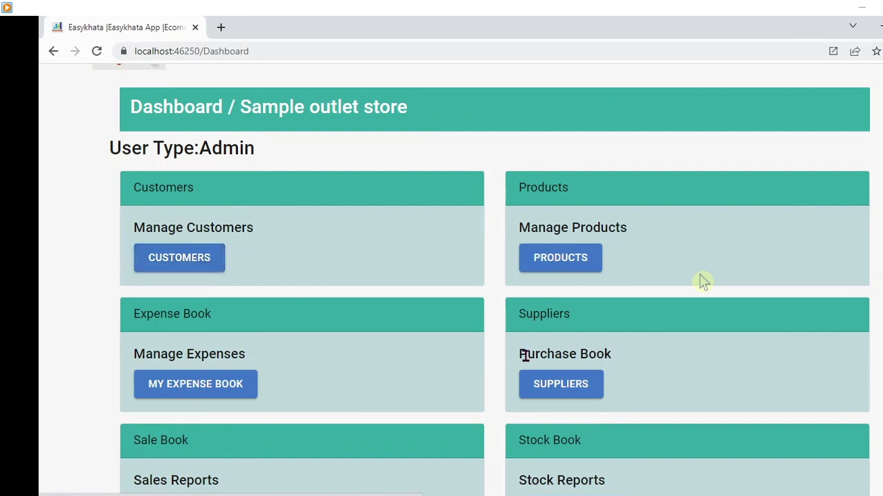
pyautogui.click(573, 393)
pyautogui.click(573, 393)
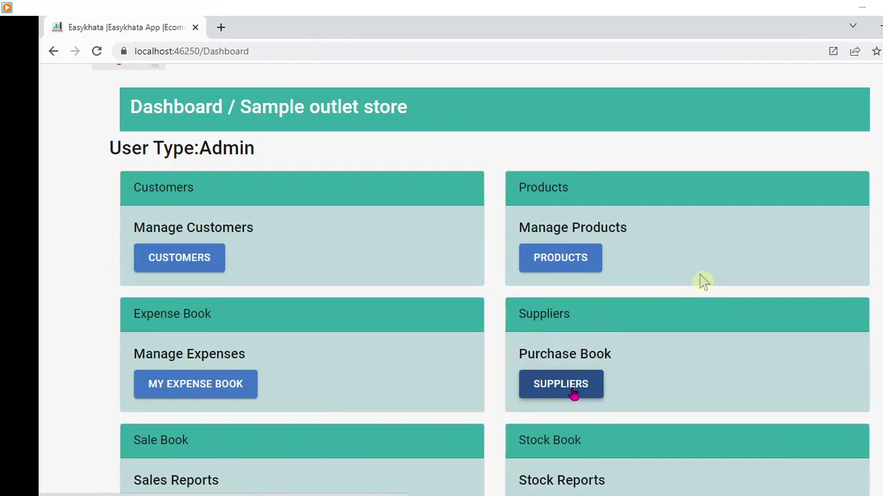
pyautogui.click(573, 393)
pyautogui.click(191, 257)
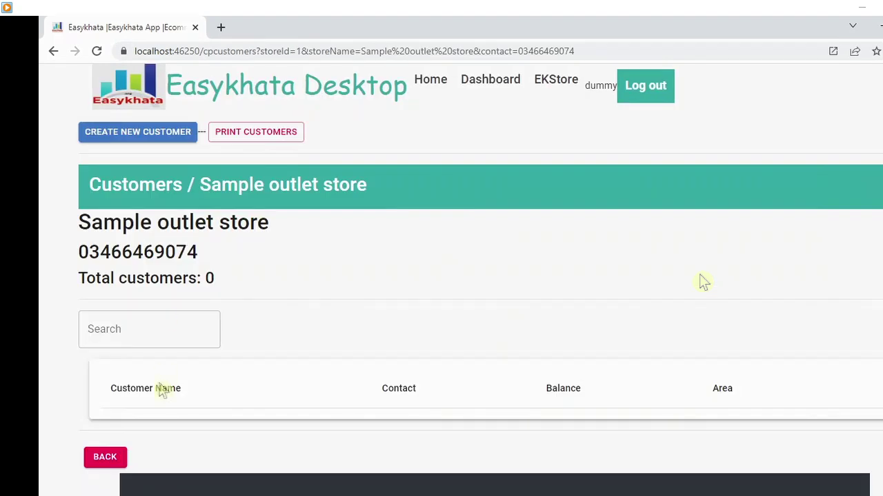
# - Start a new customer with the name cash_customer and copy that name
pyautogui.click(171, 134)
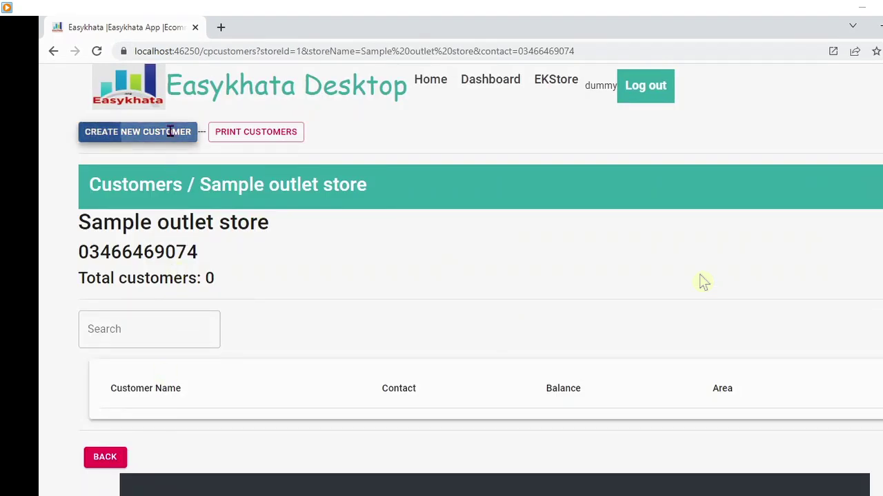
pyautogui.click(152, 253)
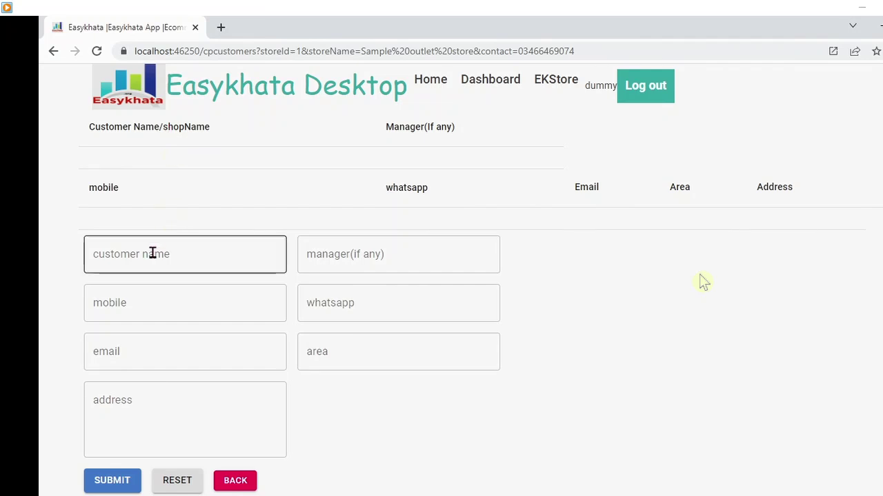
pyautogui.write('cash_customer')
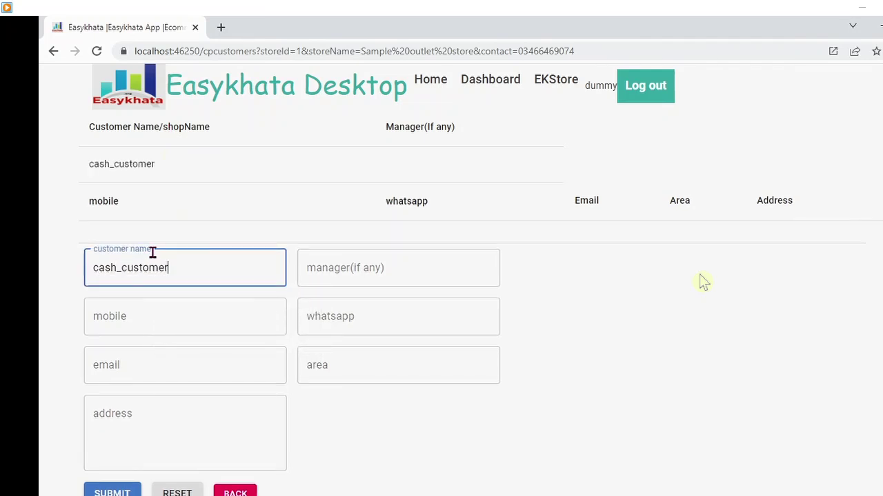
pyautogui.moveTo(184, 268); pyautogui.dragTo(90, 269)
pyautogui.hotkey('ctrl', 'c')
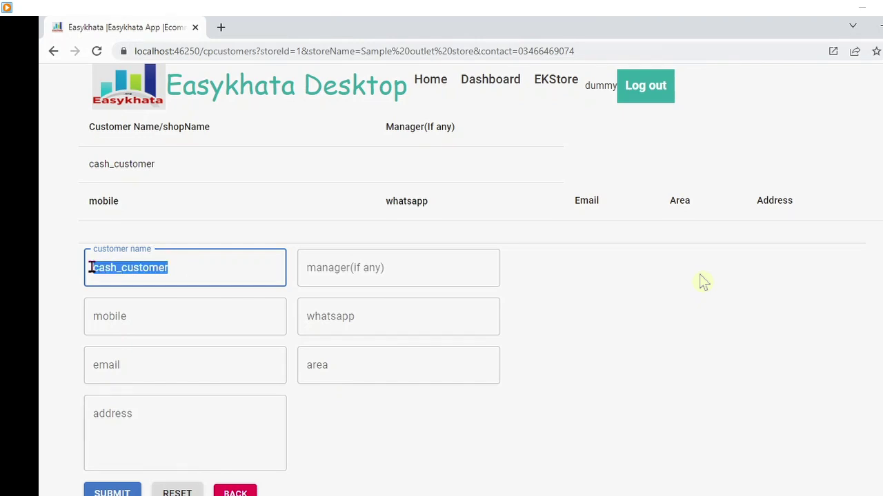
# - Paste cash_customer into the manager, mobile and WhatsApp fields
pyautogui.click(367, 268)
pyautogui.hotkey('ctrl', 'v')
pyautogui.click(227, 311)
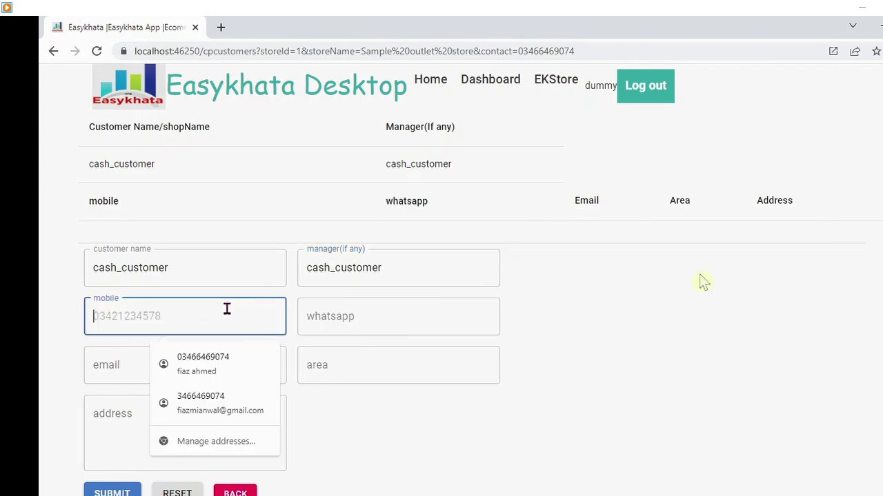
pyautogui.hotkey('ctrl', 'v')
pyautogui.click(322, 333)
pyautogui.hotkey('ctrl', 'v')
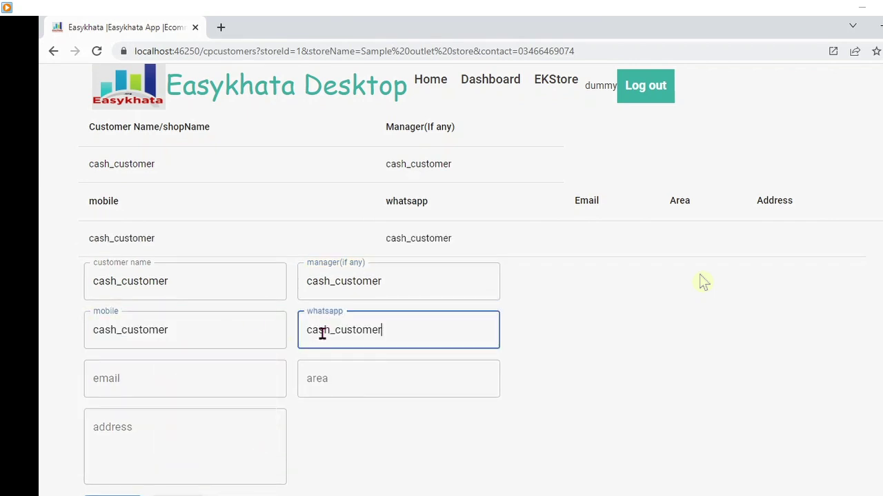
# - Paste cash_customer into email, area and address, then submit the customer
pyautogui.click(177, 375)
pyautogui.hotkey('ctrl', 'v')
pyautogui.click(314, 376)
pyautogui.hotkey('ctrl', 'v')
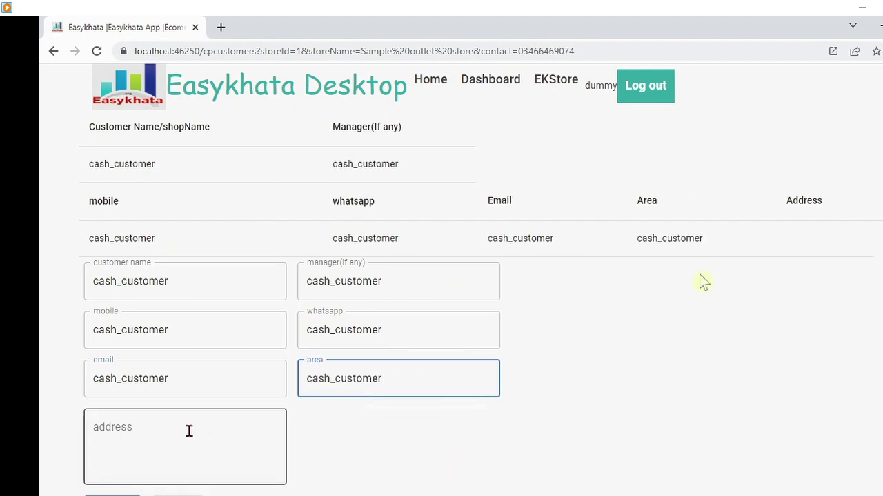
pyautogui.click(189, 430)
pyautogui.hotkey('ctrl', 'v')
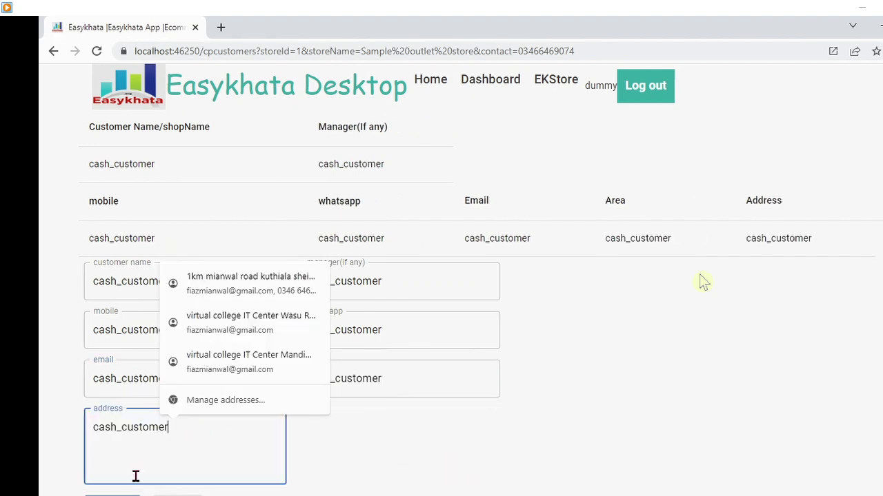
pyautogui.click(113, 495)
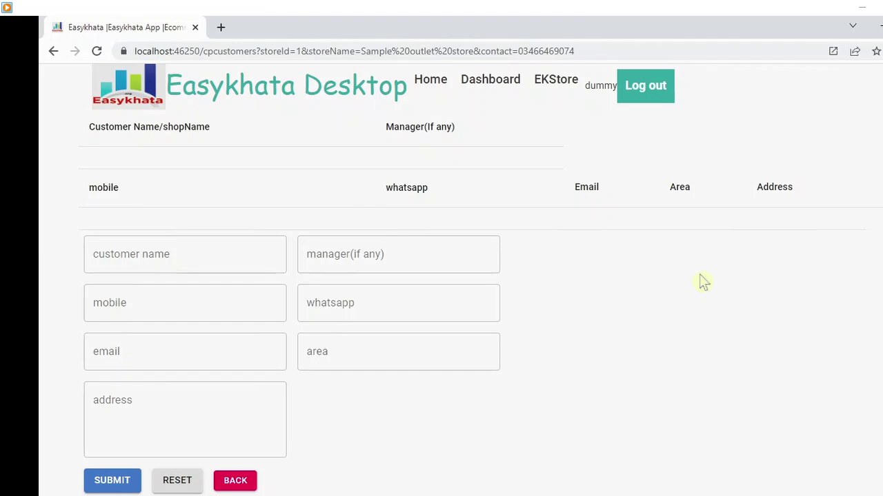
# - Return to the customer list and start another new customer
pyautogui.press('Tab')
pyautogui.press('Tab')
pyautogui.press('Return')
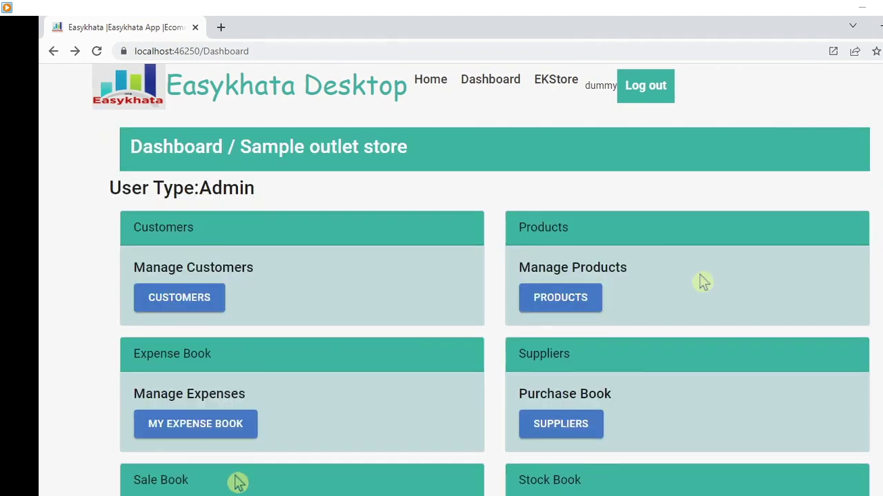
pyautogui.click(202, 301)
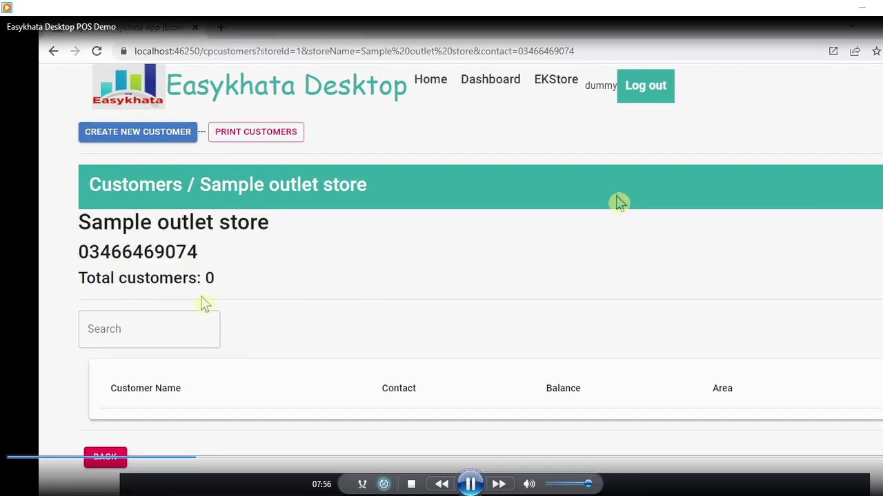
pyautogui.click(165, 139)
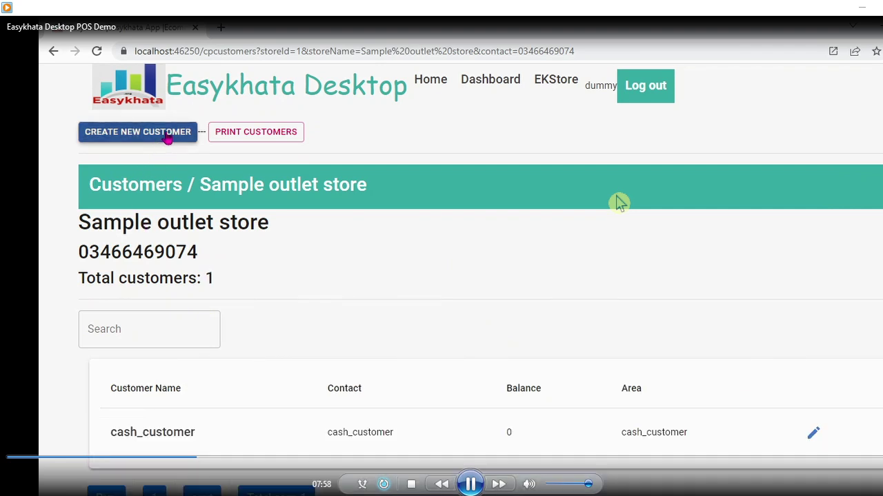
# - Enter name 'Ali karyana store', the manager's name, and 'mobile'/'whatsapp' placeholders
pyautogui.click(172, 258)
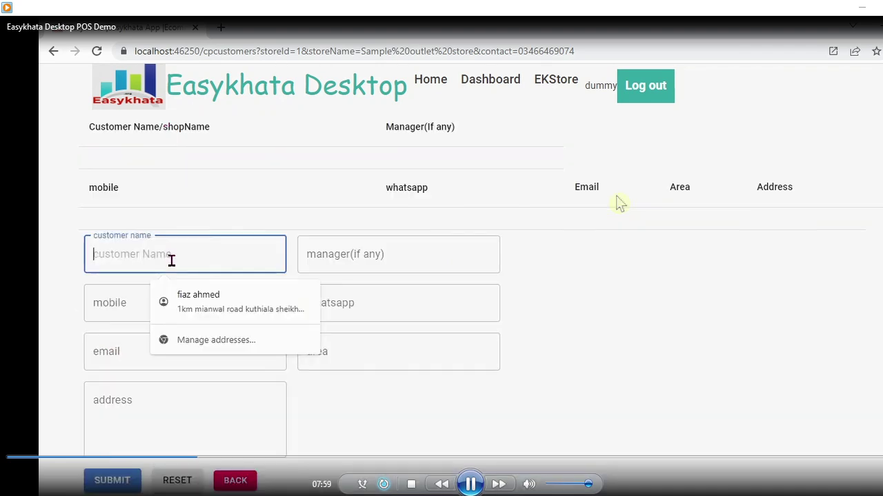
pyautogui.write('Ali ')
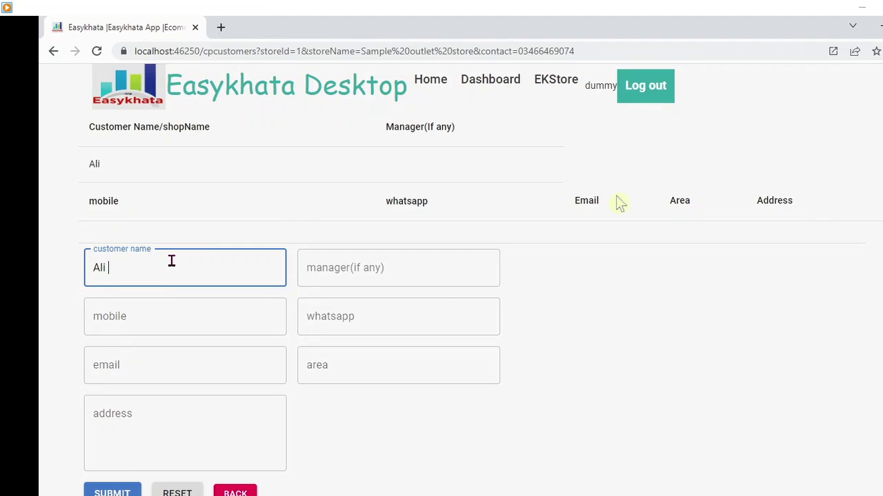
pyautogui.write('karyana store')
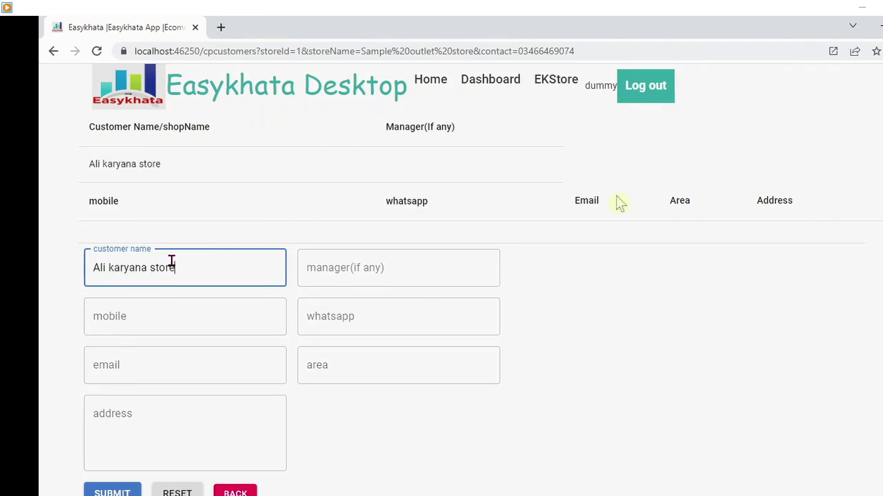
pyautogui.press('Tab')
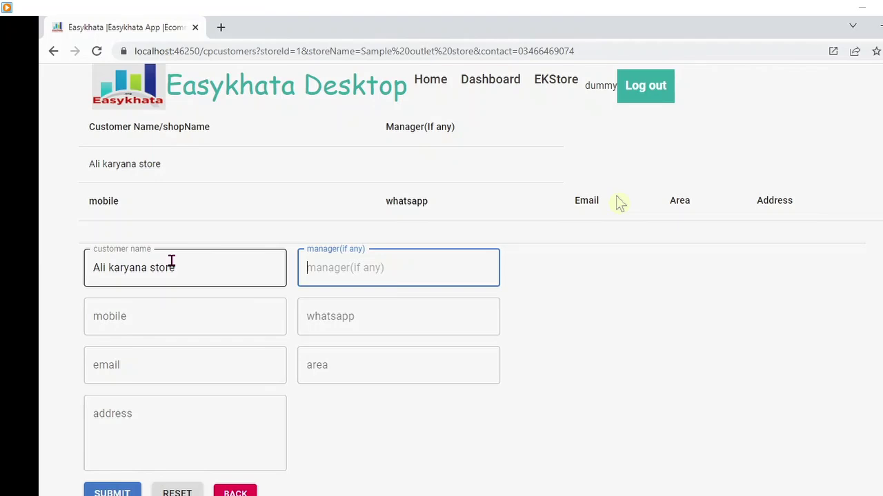
pyautogui.write('Ali')
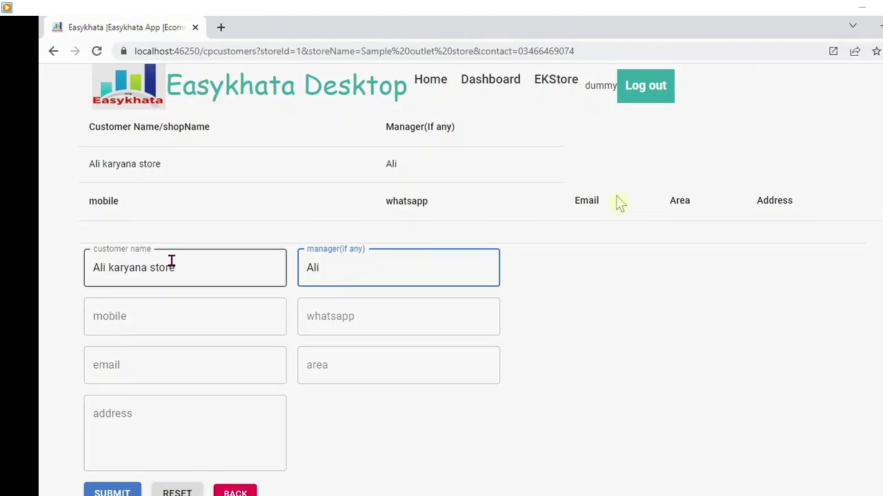
pyautogui.press('Tab')
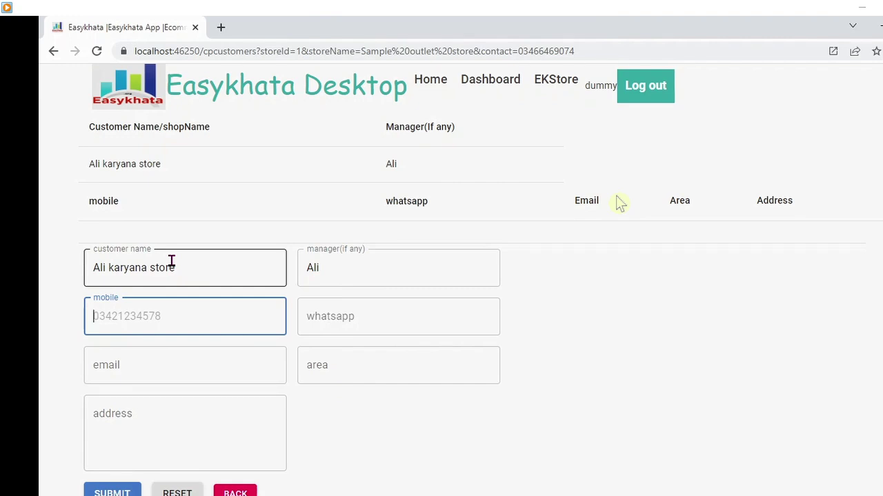
pyautogui.write('mo')
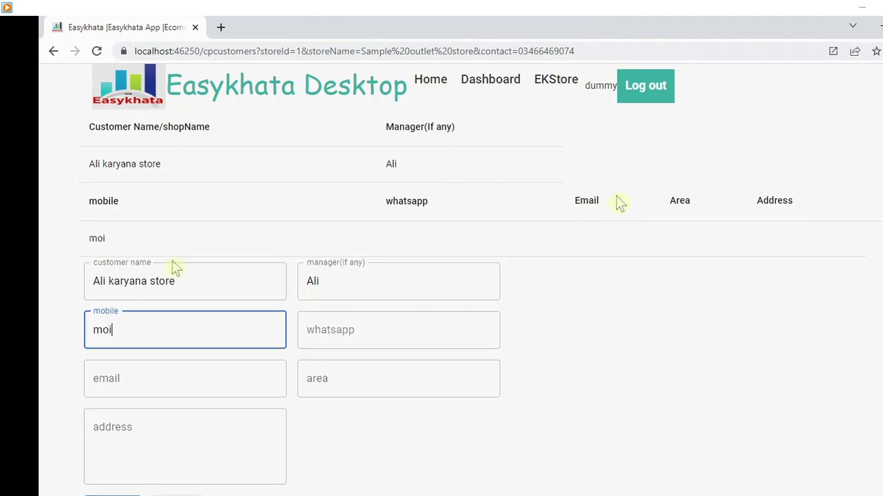
pyautogui.write('bile')
pyautogui.press('Tab')
pyautogui.write('wha')
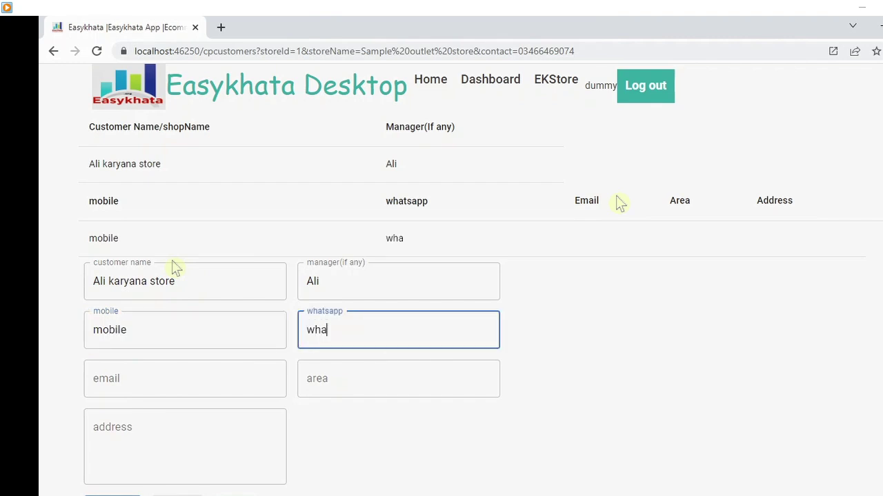
pyautogui.write('tsapp')
# - Fill the email with 'email' and type the Region1 area, correcting typos
pyautogui.click(144, 383)
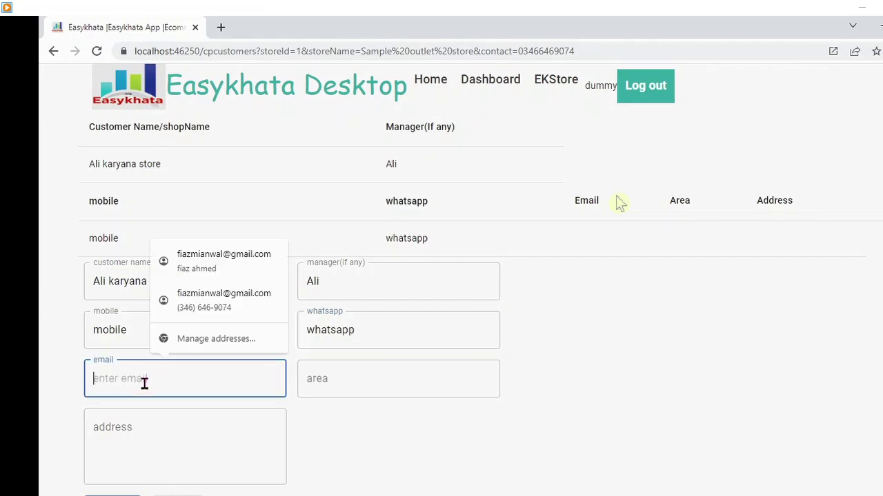
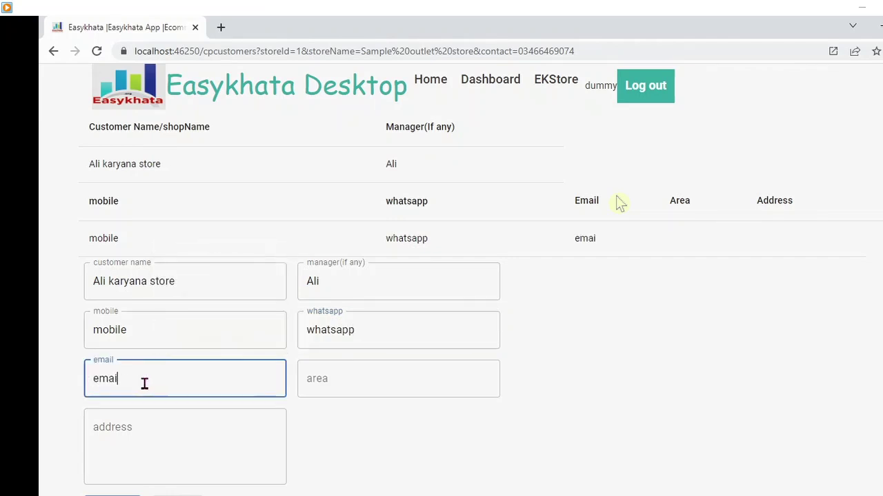
pyautogui.press('Tab')
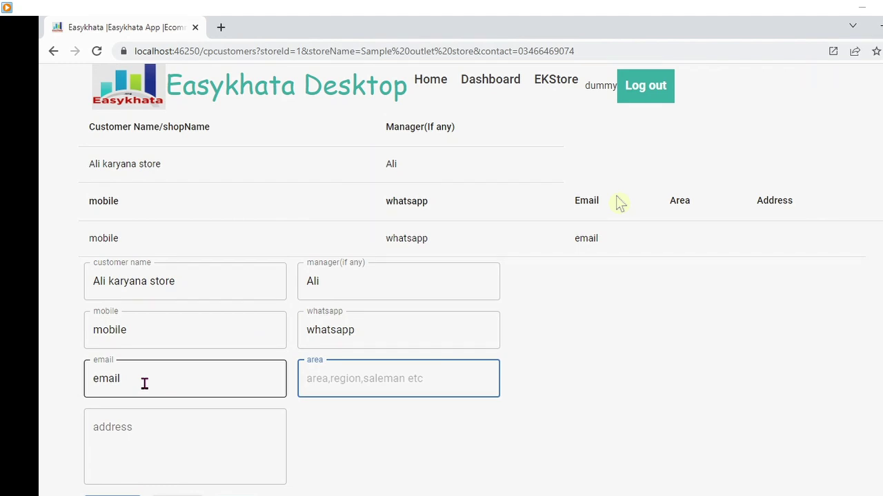
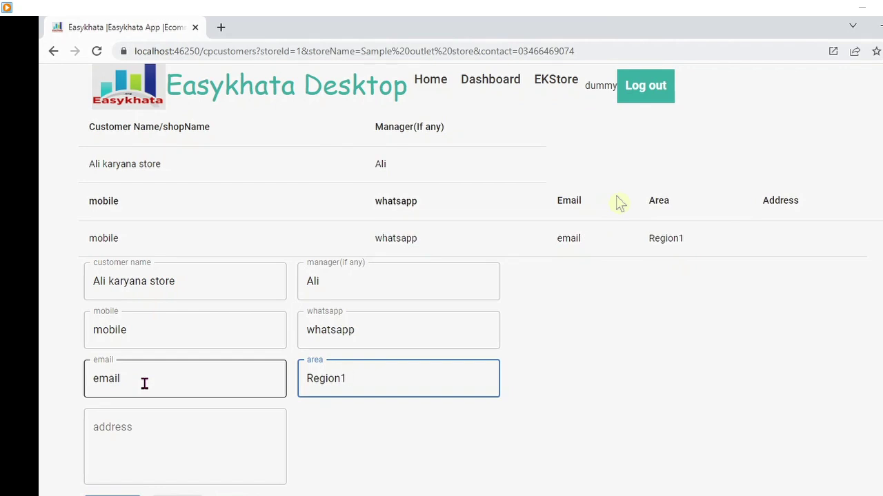
pyautogui.press('BackSpace')
pyautogui.press('BackSpace')
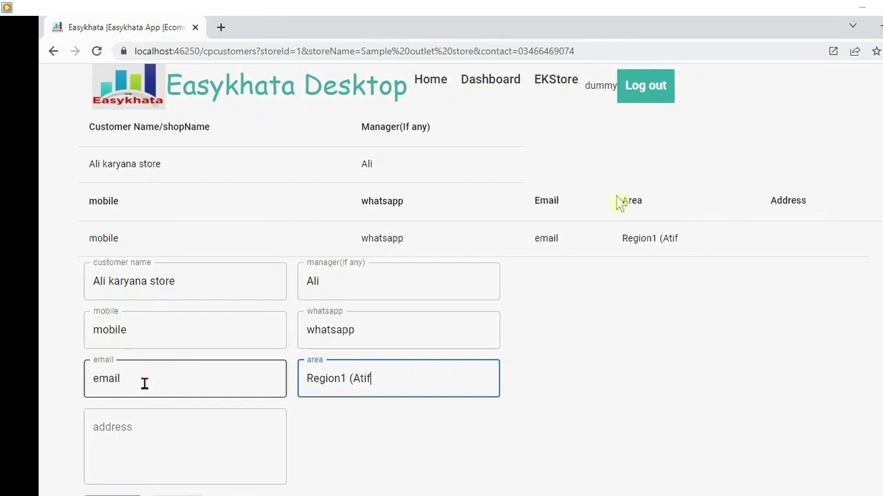
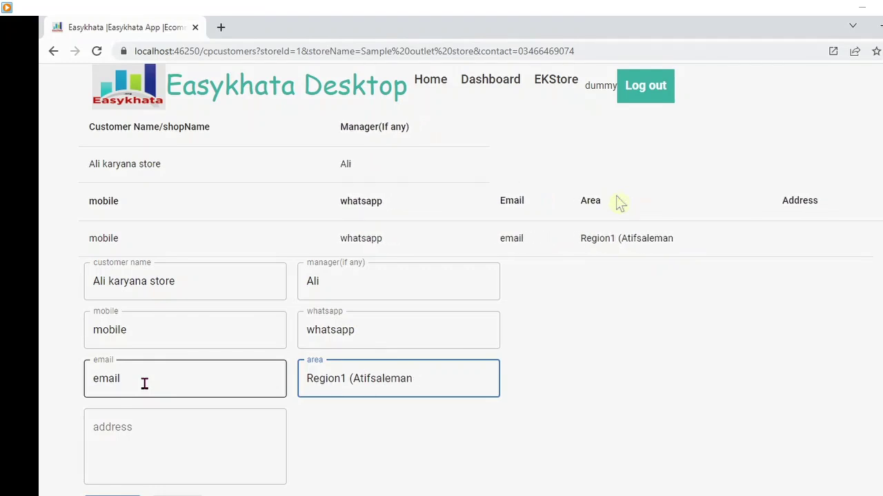
pyautogui.press('BackSpace')
pyautogui.press('BackSpace')
# - Add the address 'Address of customer', submit the Ali karyana store customer, and return to the dashboard
pyautogui.write('n)')
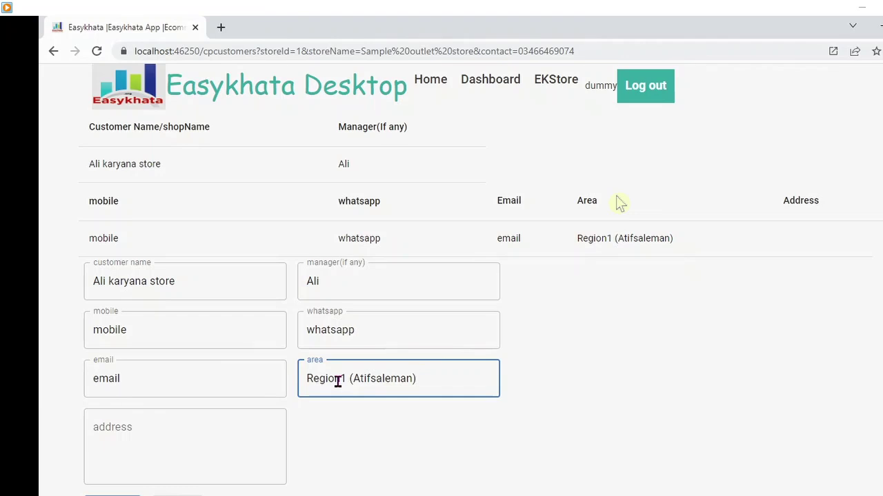
pyautogui.click(209, 423)
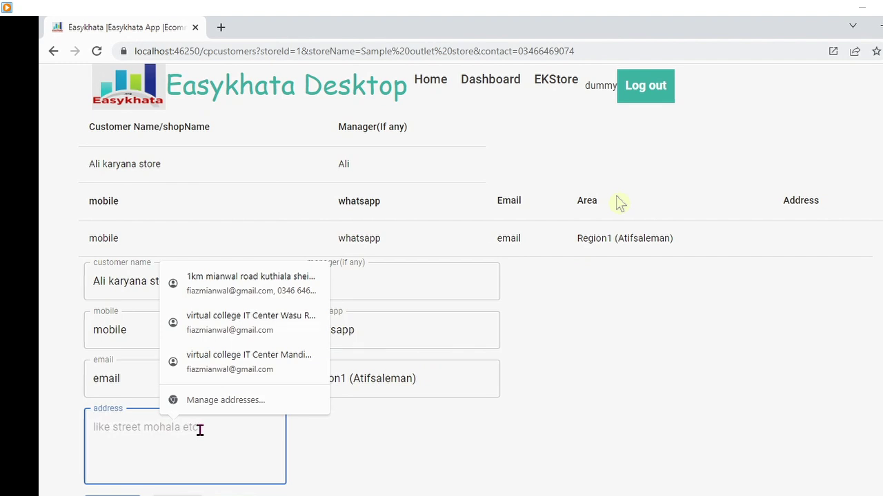
pyautogui.write('Address of ')
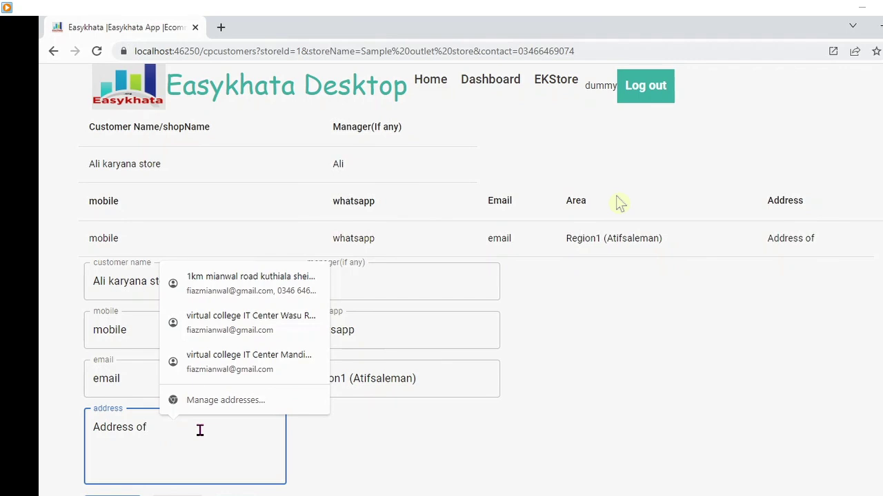
pyautogui.write('customer')
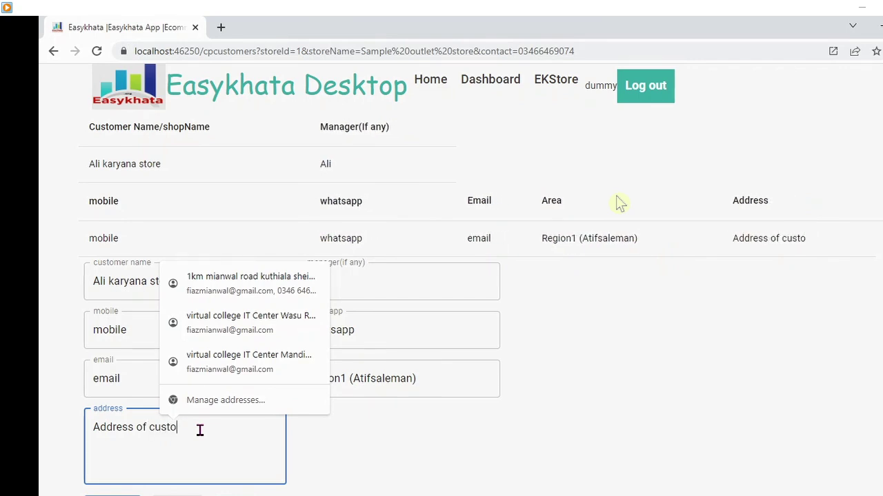
pyautogui.press('Tab')
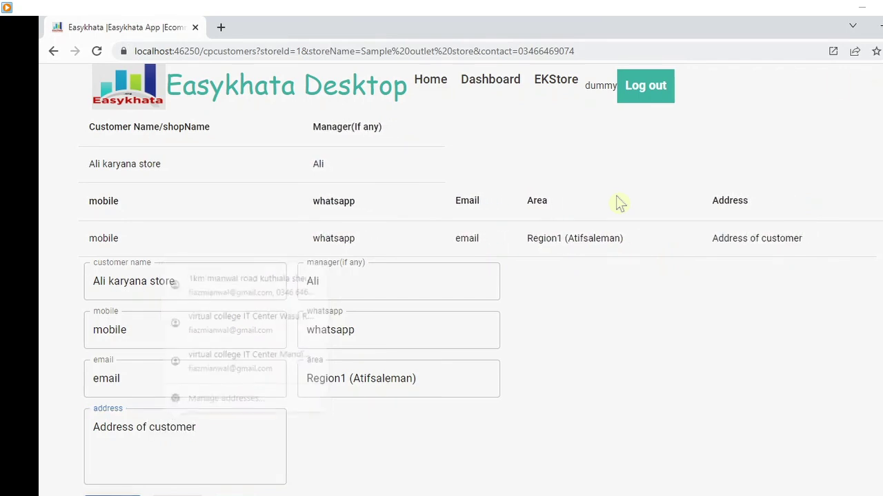
pyautogui.press('Return')
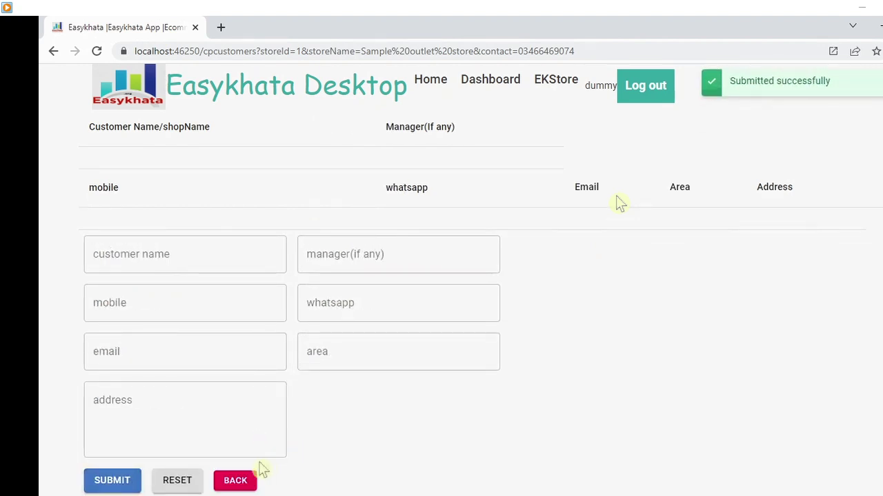
pyautogui.click(261, 468)
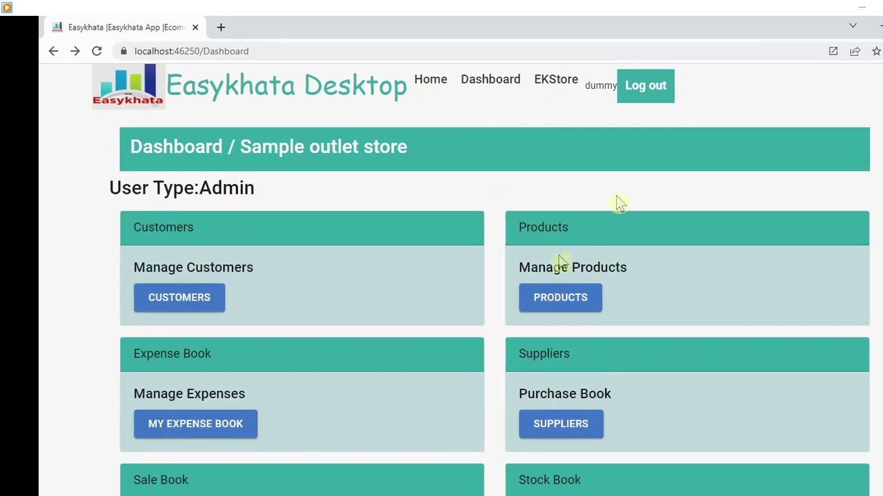
# - Go to Products and open a blank new-product form at the product code field
pyautogui.click(556, 299)
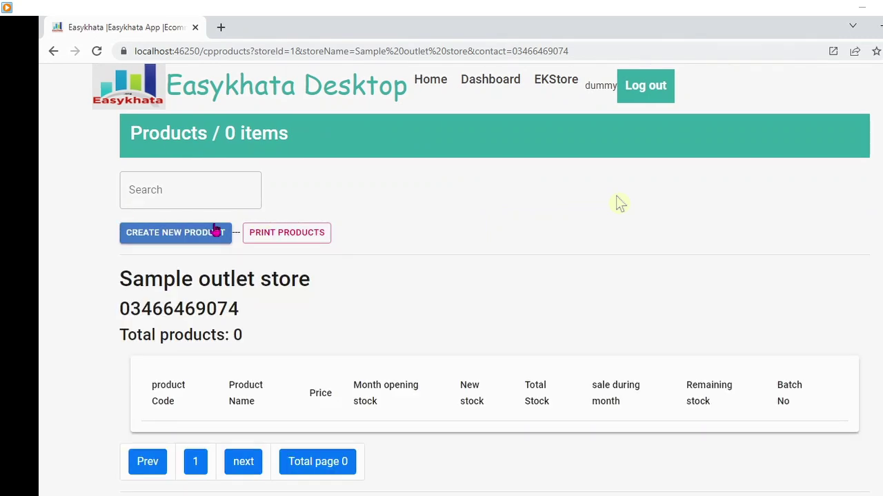
pyautogui.click(202, 233)
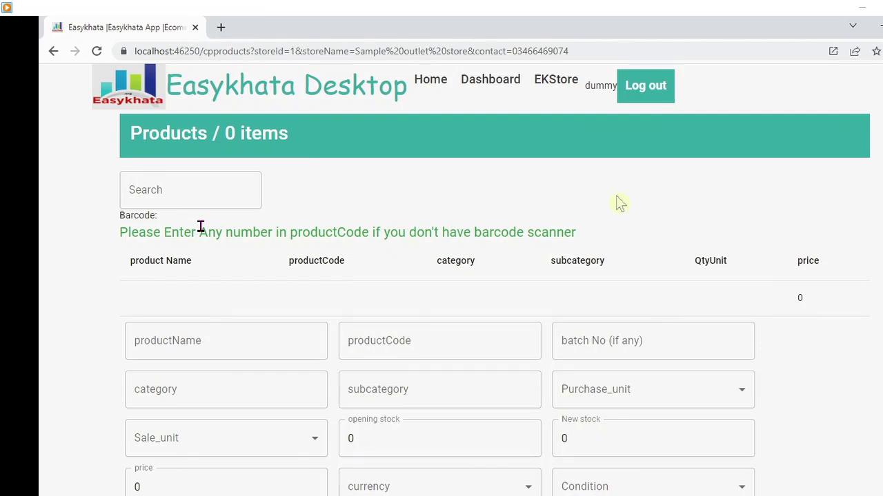
pyautogui.click(397, 334)
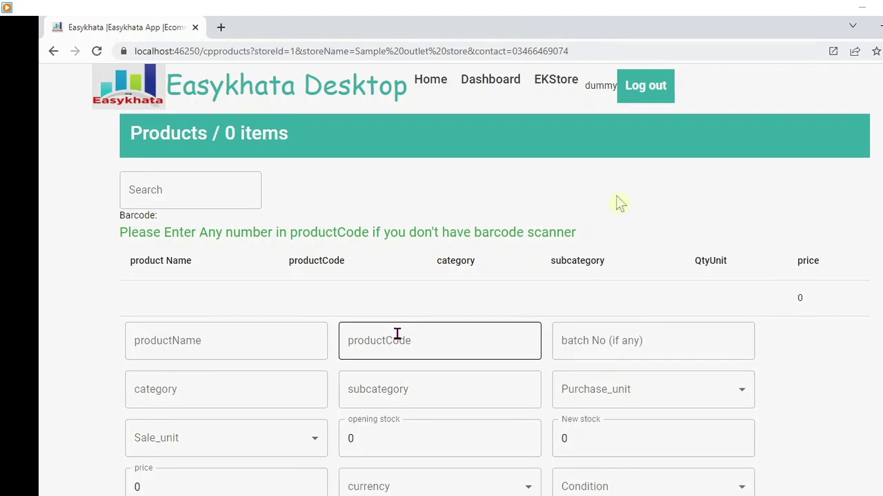
# - Enter product code 101 and product name Tea for the new product
pyautogui.click(278, 345)
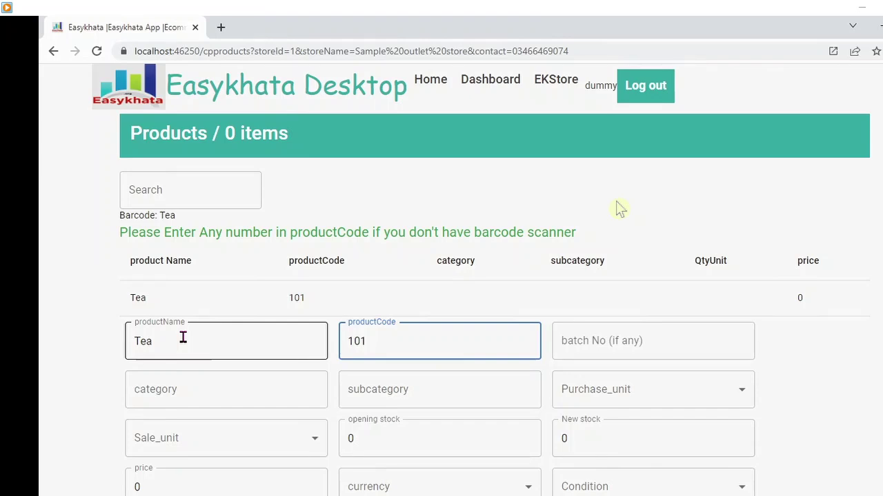
pyautogui.press('Tab')
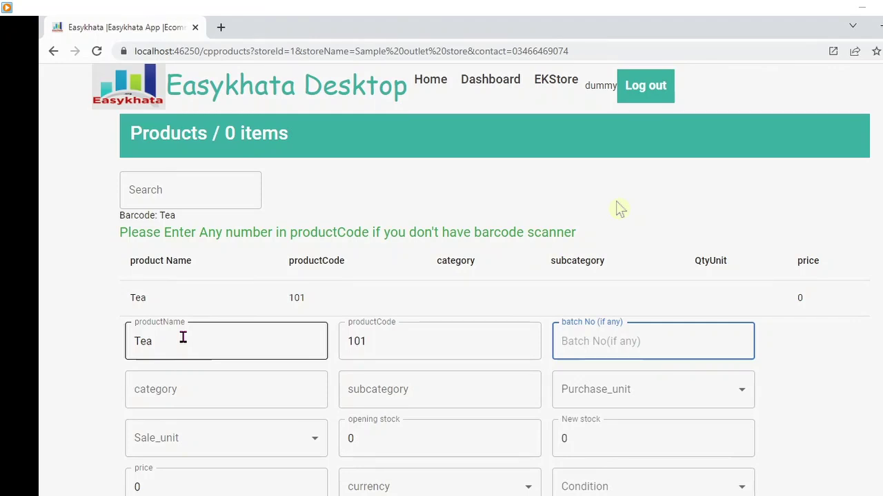
# - Fill Tea's batch number 01, category 'black tea' and subcategory 'Supreme'
pyautogui.write('01')
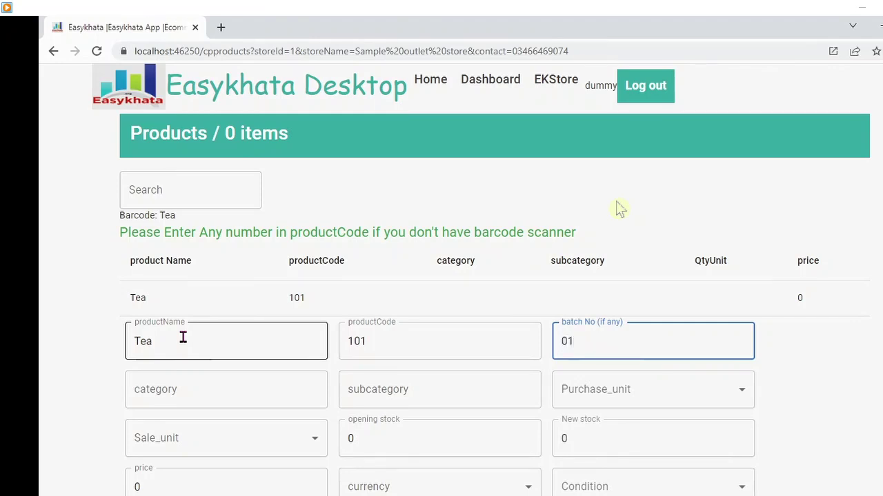
pyautogui.press('Tab')
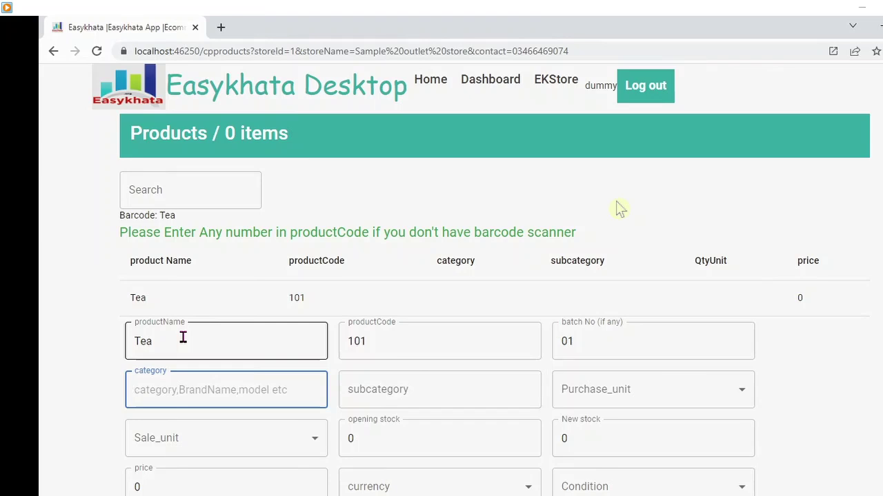
pyautogui.write('bal')
pyautogui.press('BackSpace')
pyautogui.press('BackSpace')
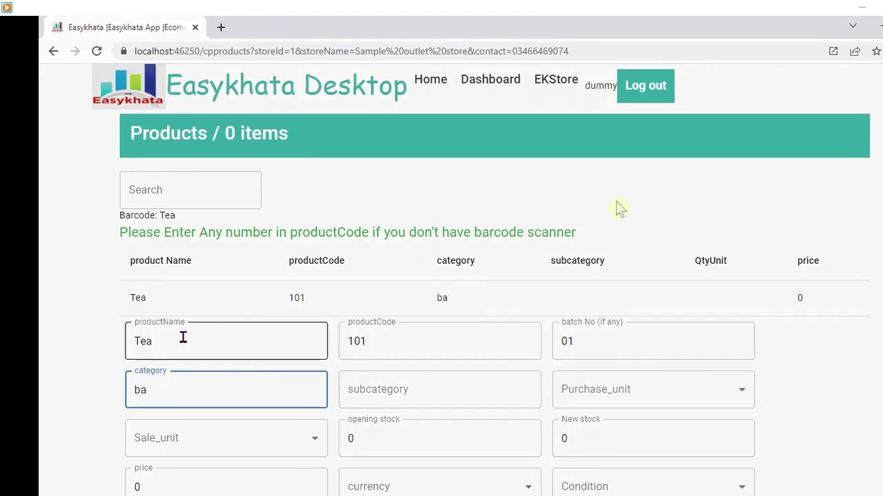
pyautogui.write('lack tea')
pyautogui.press('Tab')
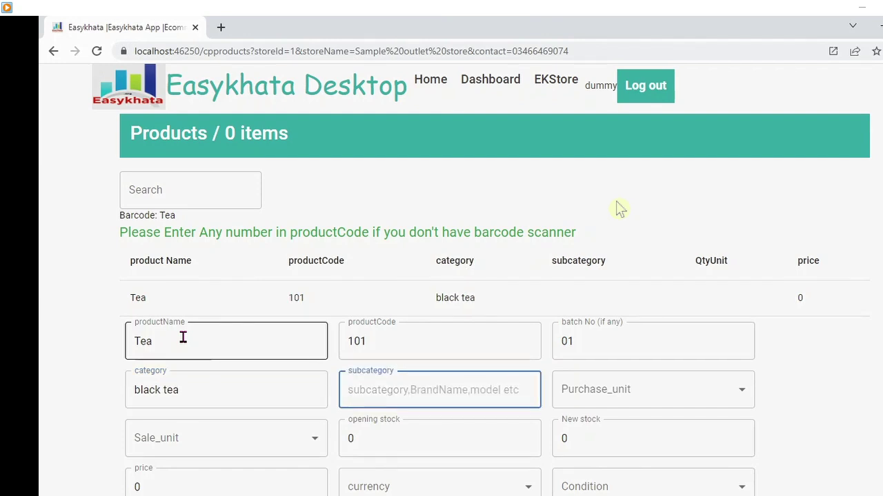
pyautogui.write('Sub')
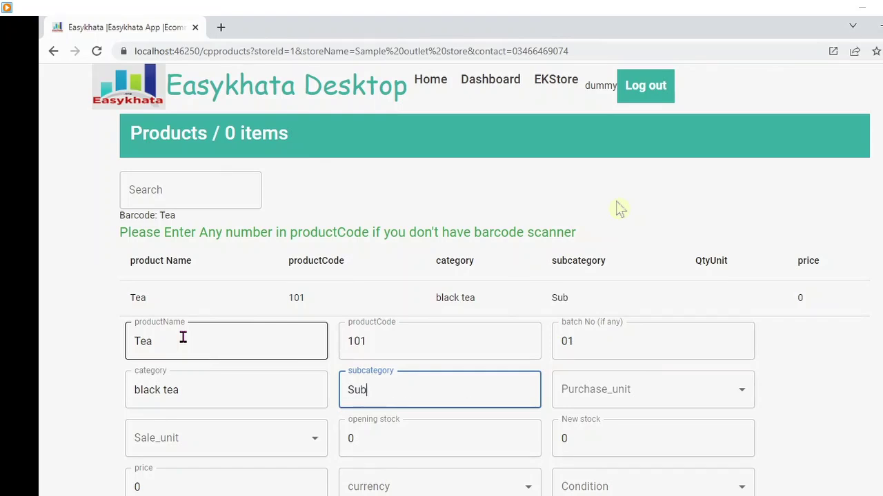
pyautogui.press('BackSpace')
pyautogui.write('preme')
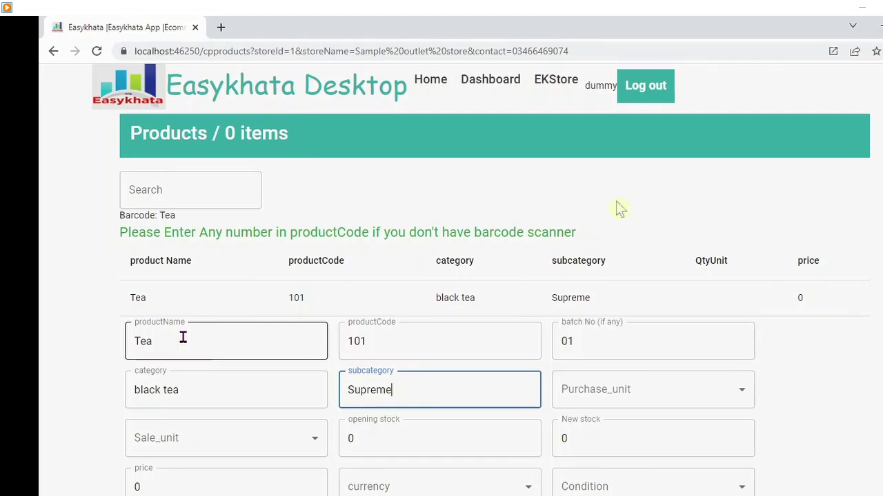
pyautogui.press('Tab')
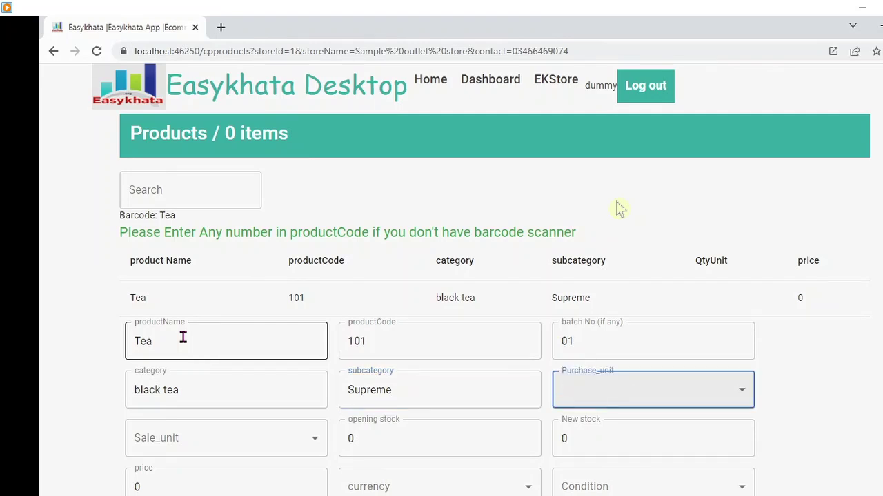
# - Set Tea's purchase unit to carton and its sale unit to kg
pyautogui.click(744, 399)
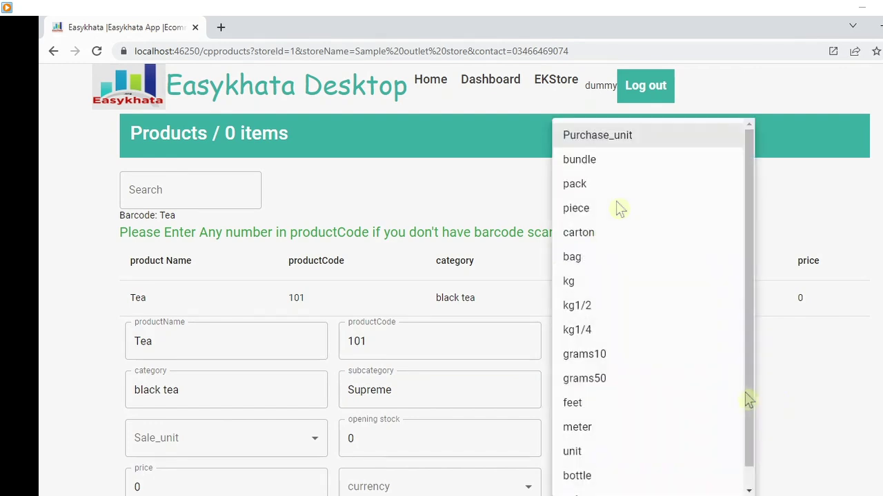
pyautogui.click(578, 235)
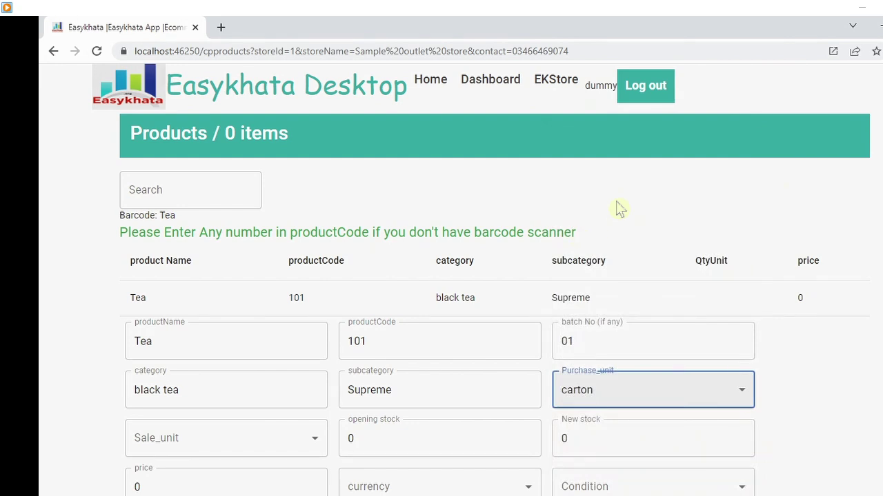
pyautogui.scroll(-2, 619, 208)
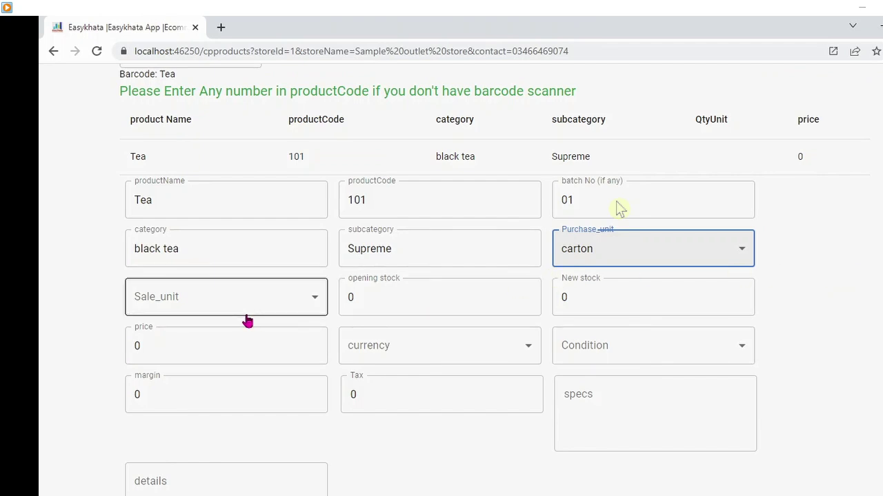
pyautogui.click(297, 310)
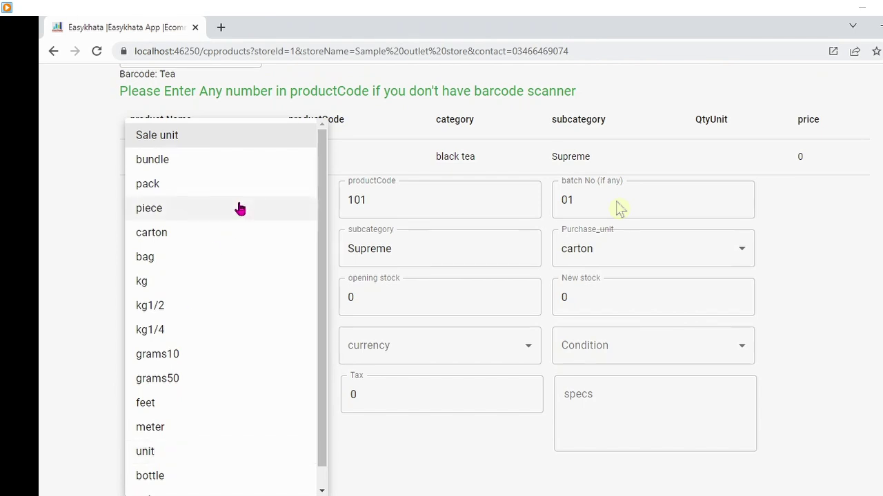
pyautogui.click(160, 288)
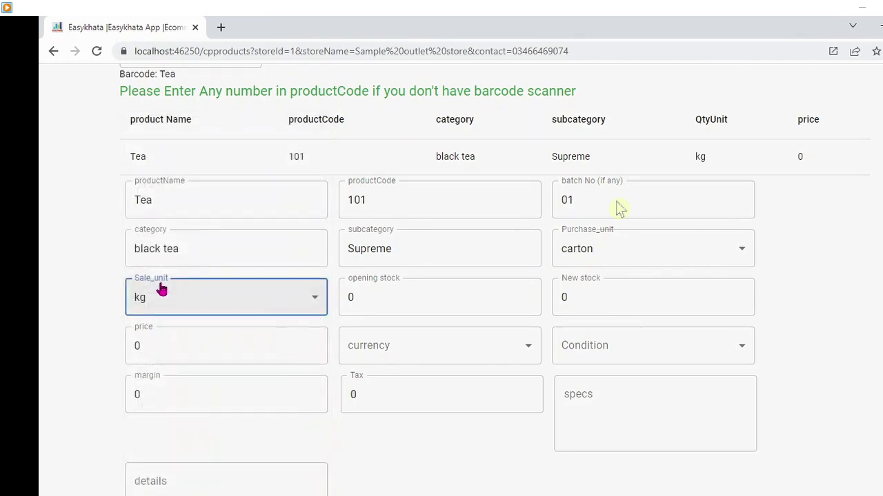
pyautogui.click(374, 305)
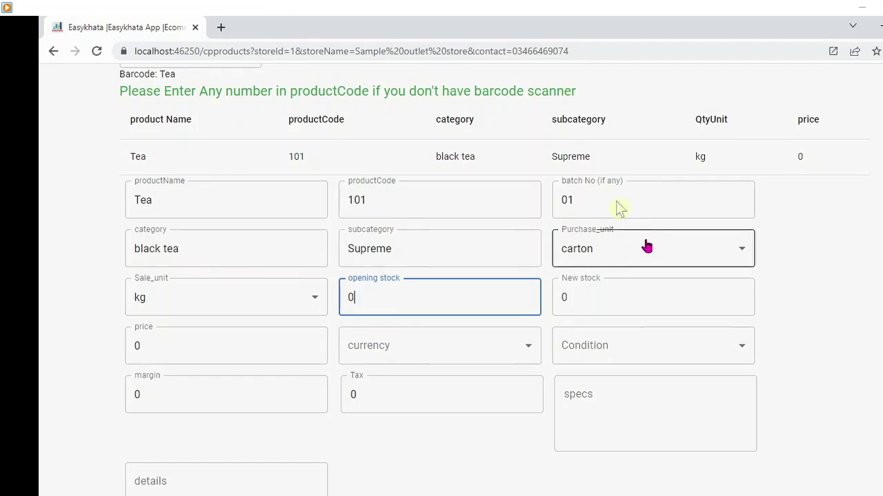
# - Enter an opening stock of 50 and a price of 800 for Tea
pyautogui.write('50')
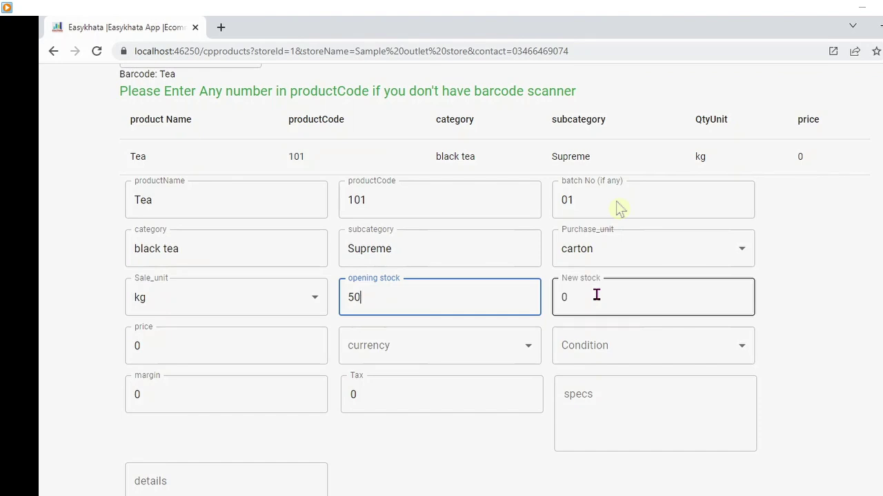
pyautogui.press('Tab')
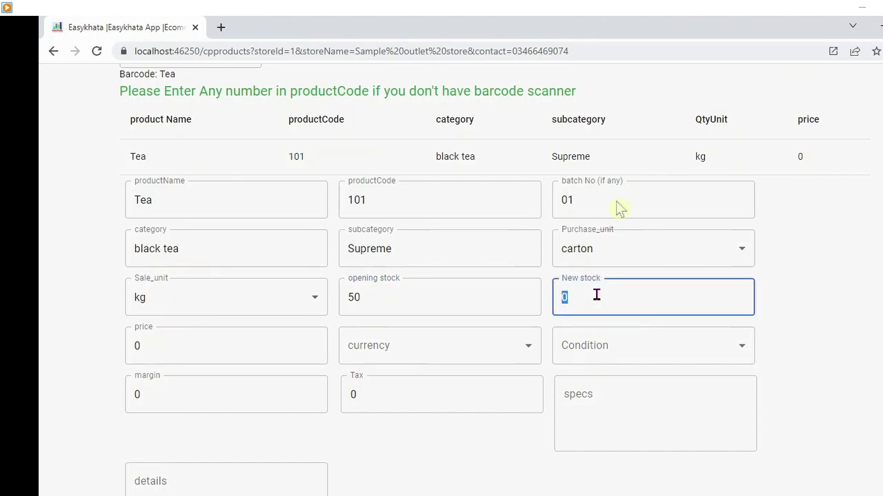
pyautogui.click(261, 341)
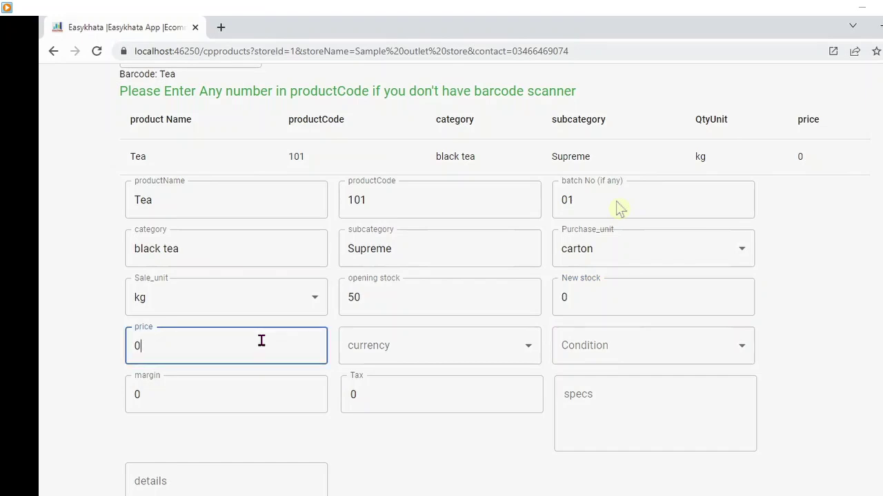
pyautogui.write('800')
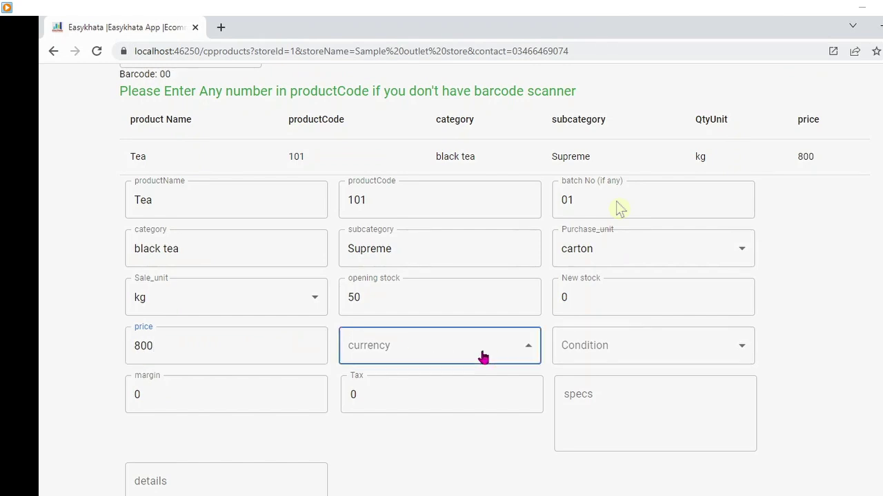
# - Set Tea's currency to PKR and its condition to Brand-new
pyautogui.click(482, 355)
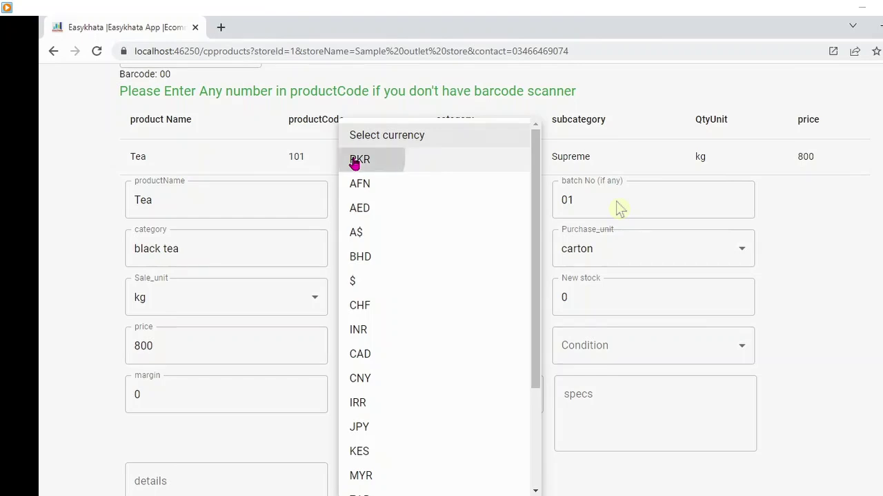
pyautogui.click(354, 163)
pyautogui.click(655, 353)
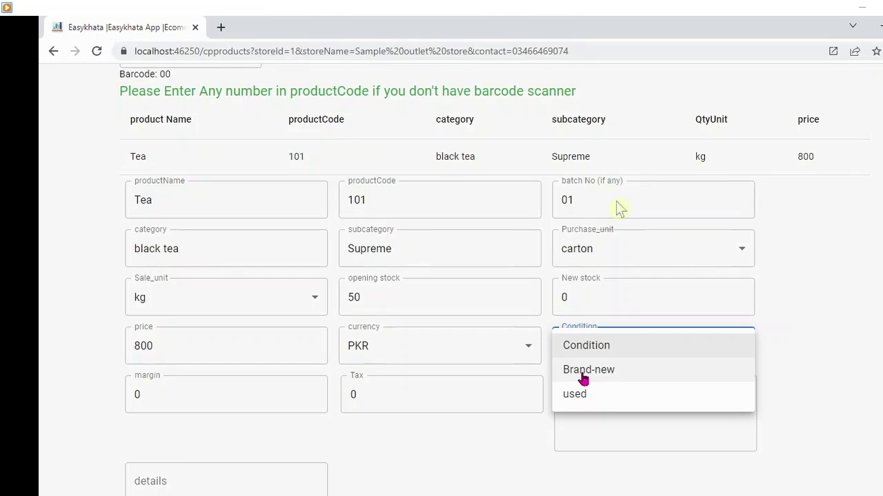
pyautogui.click(584, 370)
pyautogui.click(277, 381)
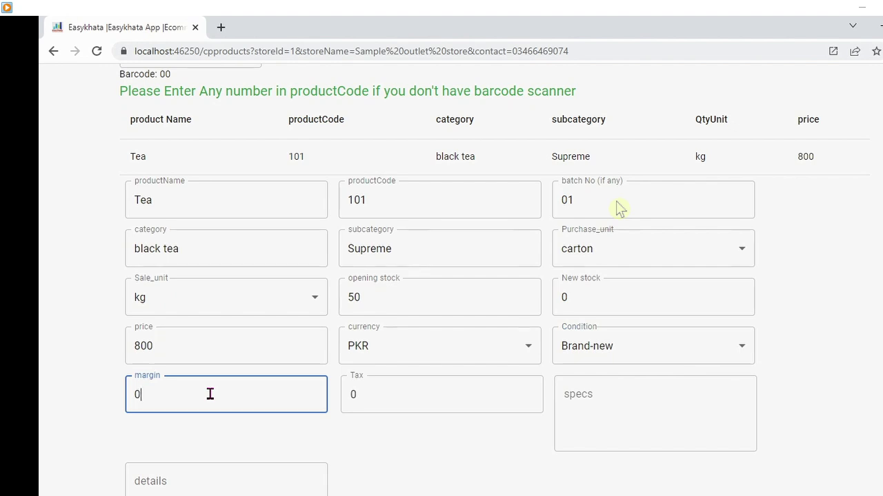
# - Enter margin 20 and tax 5, and type 'detail of tea' into the specs box
pyautogui.write('20')
pyautogui.click(368, 386)
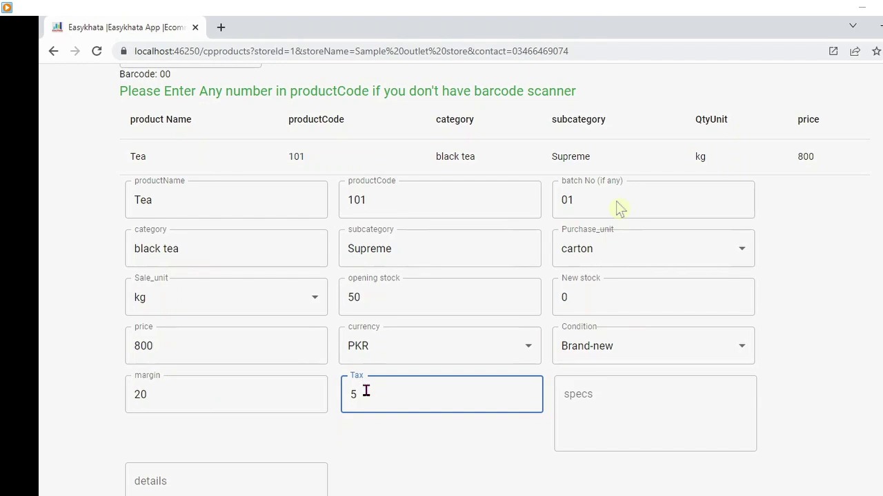
pyautogui.click(624, 400)
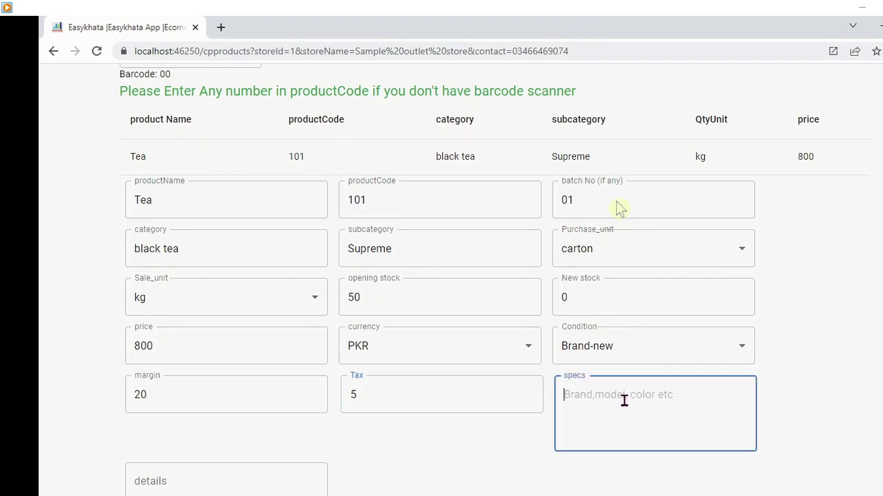
pyautogui.write('T')
pyautogui.press('BackSpace')
pyautogui.write('detail of tea')
# - Write 'detail of tea' in the product details box, correcting typos
pyautogui.click(253, 473)
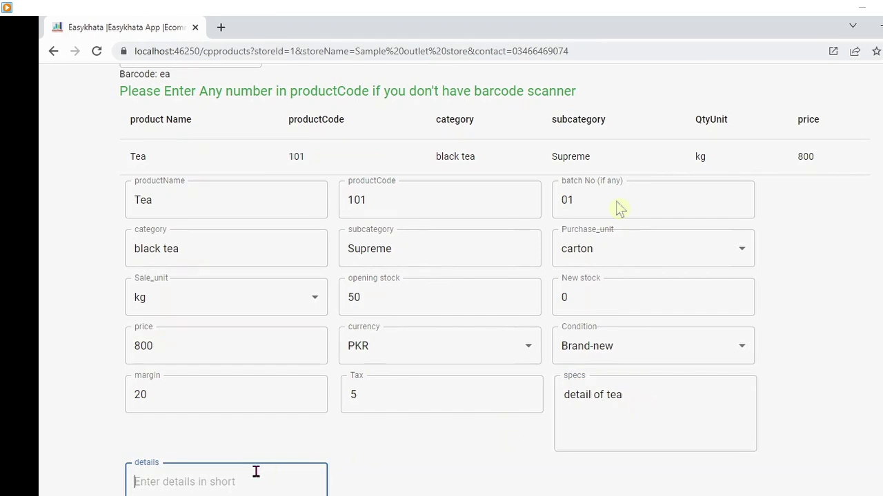
pyautogui.write('detail')
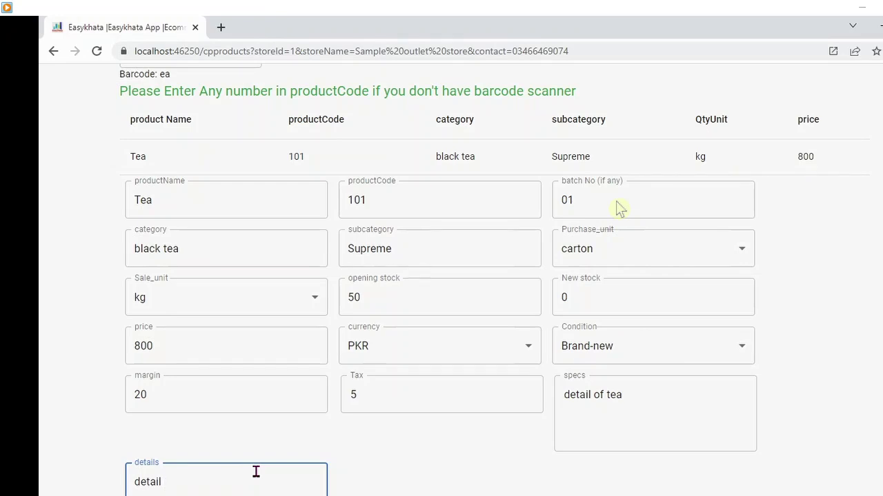
pyautogui.write('of b')
pyautogui.press('BackSpace')
pyautogui.write('sup')
pyautogui.press('BackSpace')
pyautogui.press('BackSpace')
pyautogui.press('BackSpace')
pyautogui.press('BackSpace')
pyautogui.press('BackSpace')
pyautogui.press('BackSpace')
pyautogui.press('BackSpace')
pyautogui.press('BackSpace')
pyautogui.press('BackSpace')
# - Replace the specs text with '1 kg pack of supreme'
pyautogui.press('BackSpace')
pyautogui.write('ail of tea')
pyautogui.click(651, 404)
pyautogui.press('BackSpace')
pyautogui.press('BackSpace')
pyautogui.press('BackSpace')
pyautogui.press('BackSpace')
pyautogui.press('BackSpace')
pyautogui.press('BackSpace')
pyautogui.press('BackSpace')
pyautogui.press('BackSpace')
pyautogui.press('BackSpace')
pyautogui.press('BackSpace')
pyautogui.press('BackSpace')
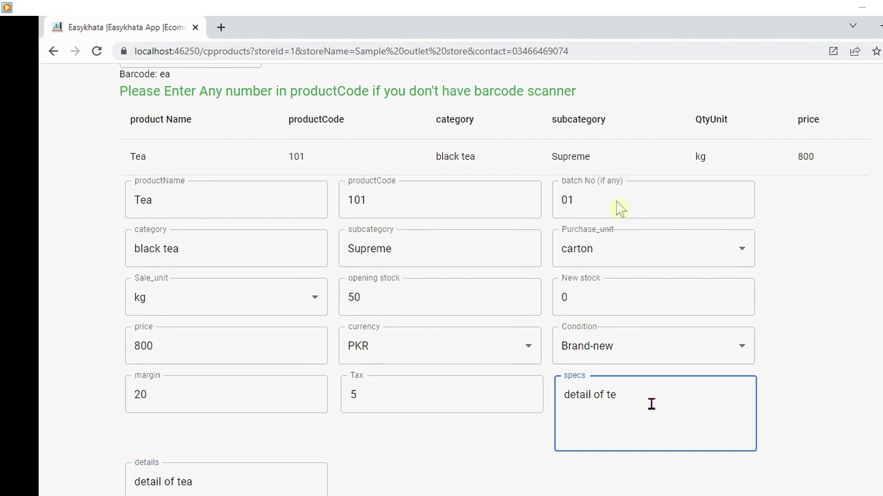
pyautogui.press('BackSpace')
pyautogui.press('BackSpace')
pyautogui.write('1 kg pack of s')
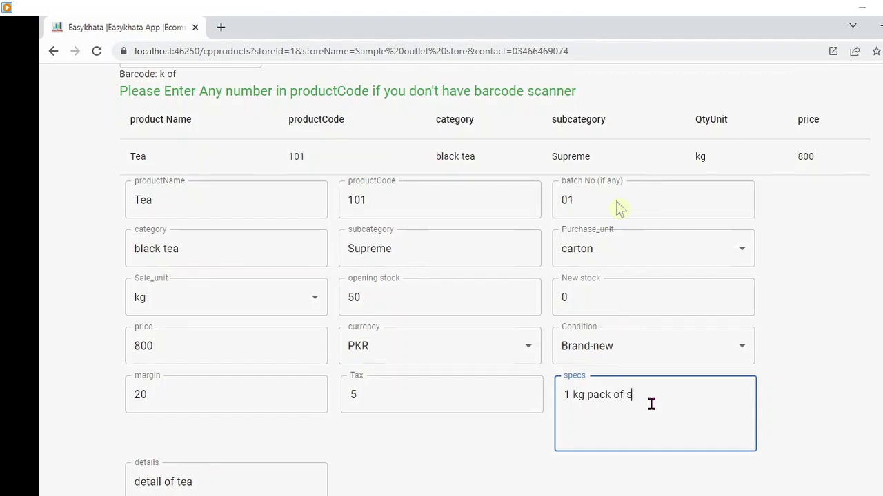
pyautogui.write('upreme')
# - Submit the Tea product and go back to the dashboard
pyautogui.scroll(-3, 618, 208)
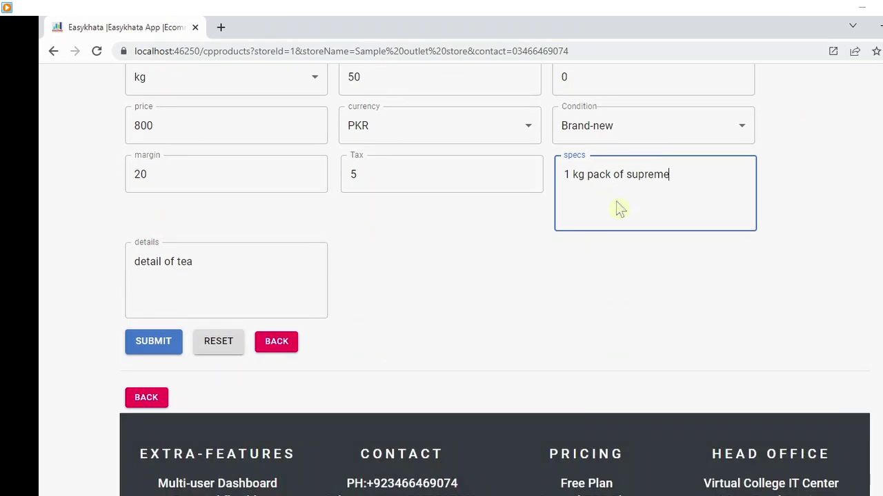
pyautogui.click(158, 352)
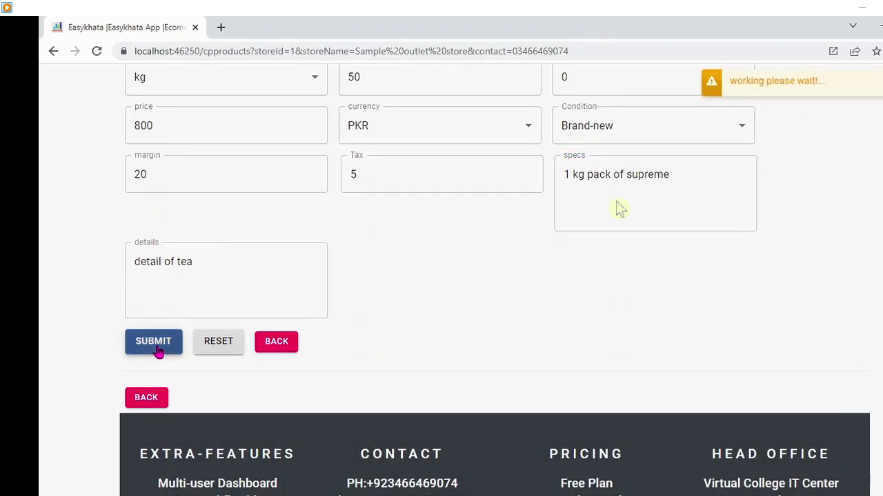
pyautogui.click(779, 104)
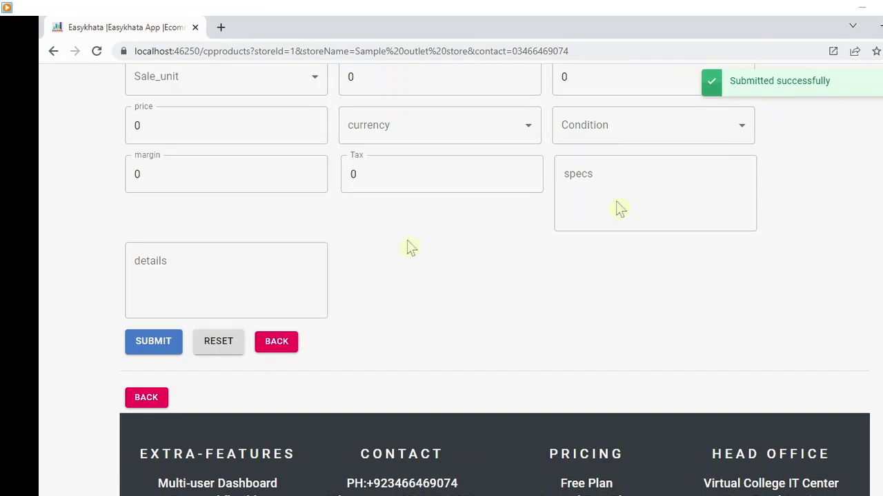
pyautogui.click(276, 342)
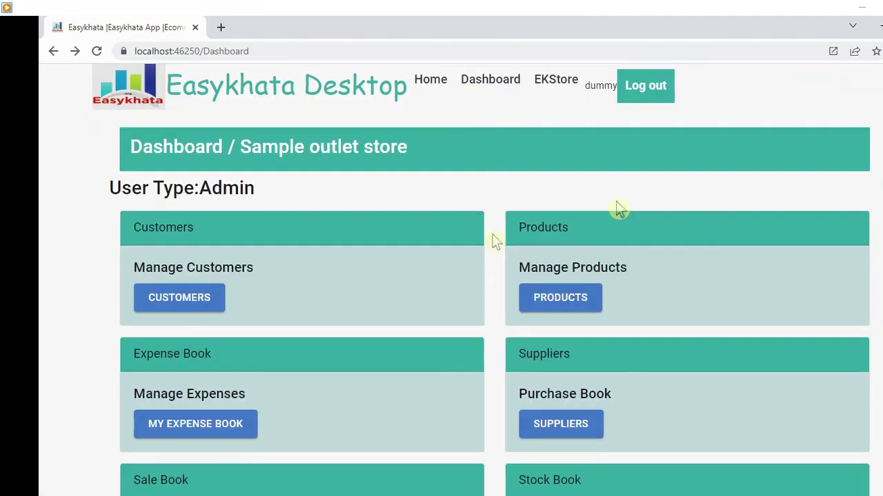
# - Reopen the Products list and start another new product
pyautogui.click(569, 301)
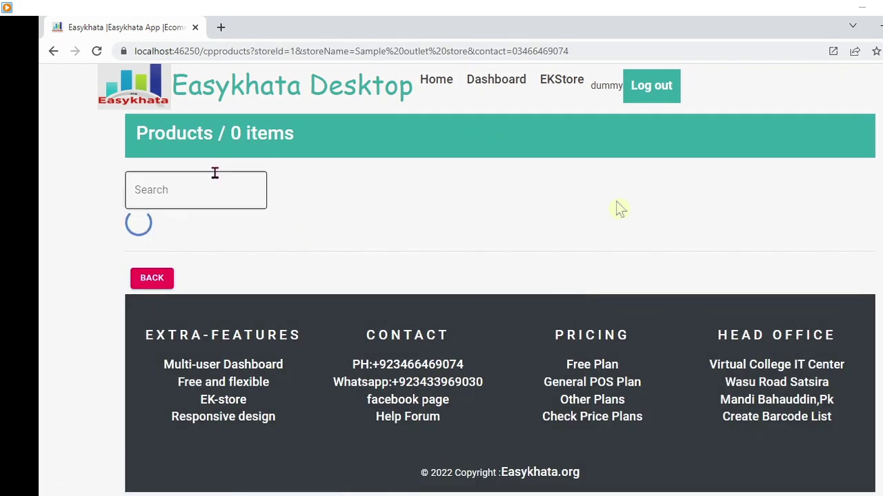
pyautogui.click(215, 173)
pyautogui.click(365, 181)
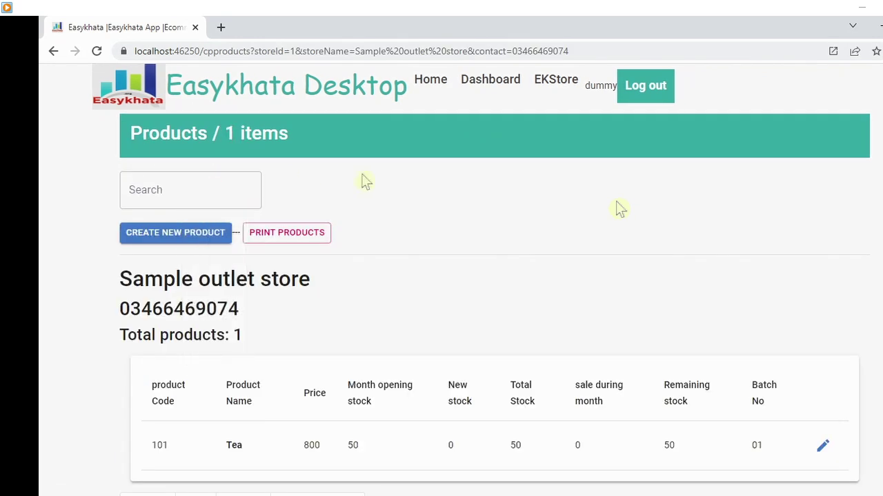
pyautogui.click(195, 235)
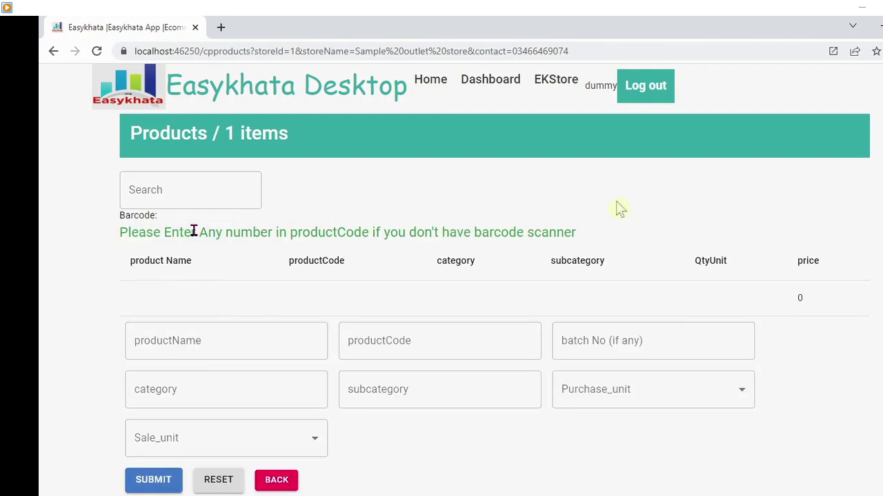
# - Name the new product Sugar and replace the auto-filled code with 102
pyautogui.click(181, 328)
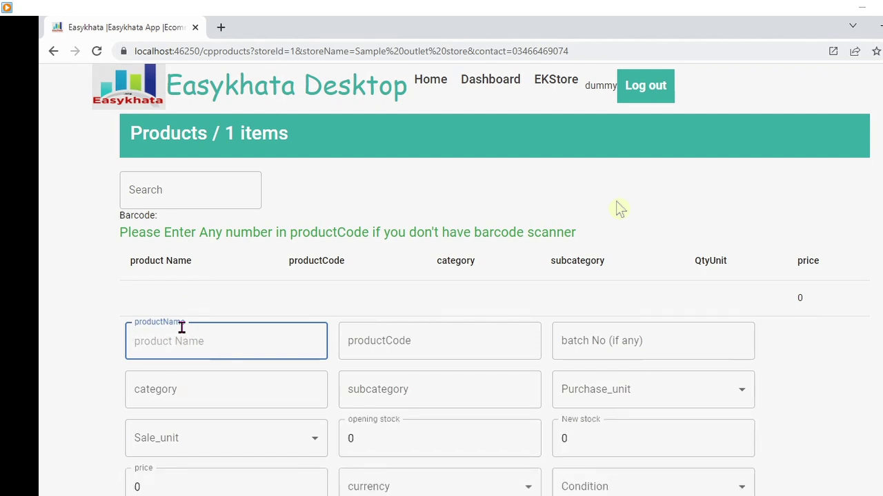
pyautogui.write('Sugar')
pyautogui.press('Tab')
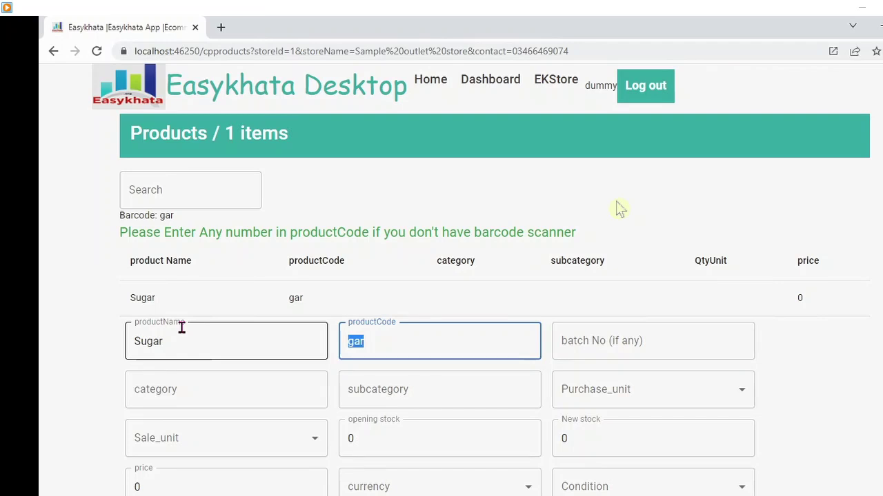
pyautogui.press('BackSpace')
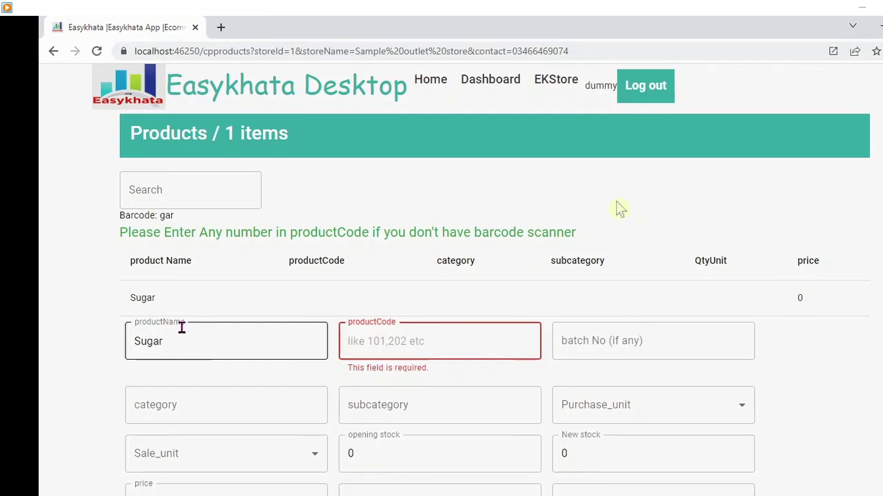
pyautogui.write('10')
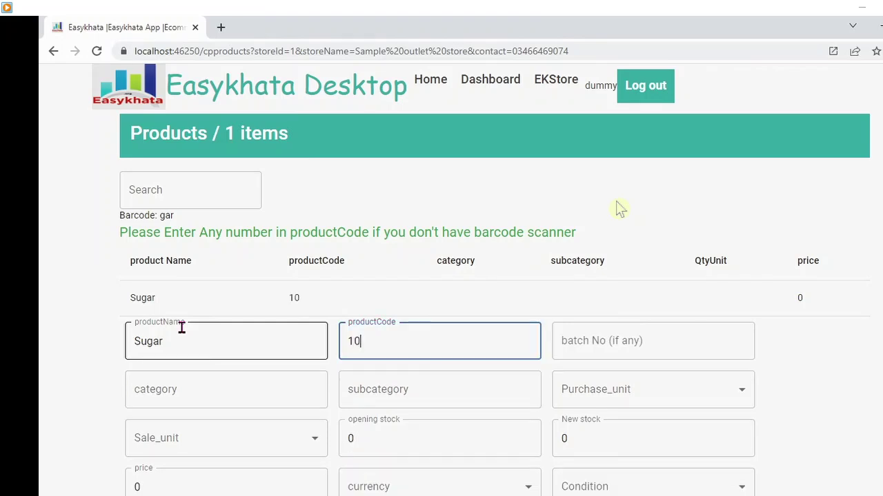
pyautogui.write('2')
pyautogui.press('Tab')
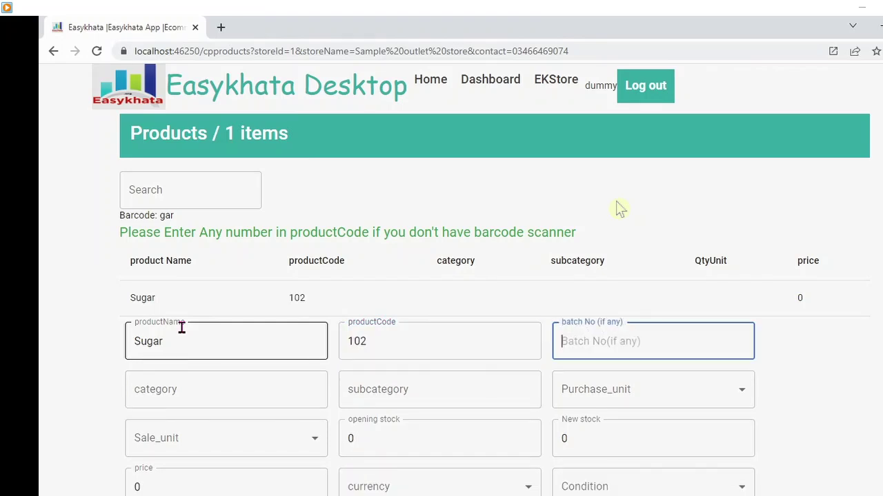
# - Fill batch 01, category 'White sugar' and subcategory 'Shah Taj' for Sugar
pyautogui.write('01')
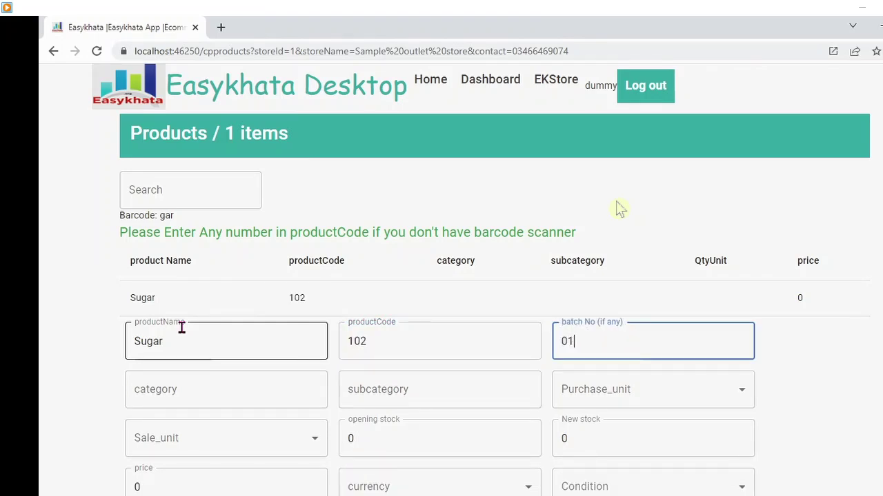
pyautogui.press('Tab')
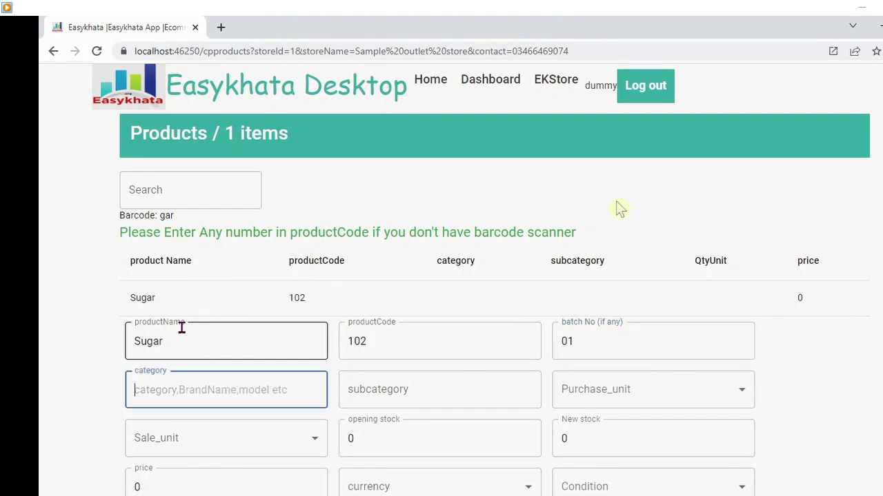
pyautogui.write('White ')
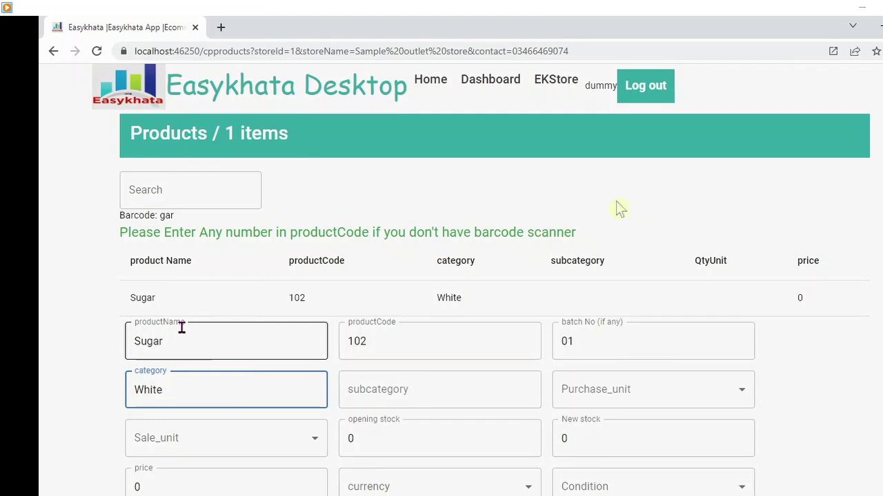
pyautogui.write('sugar')
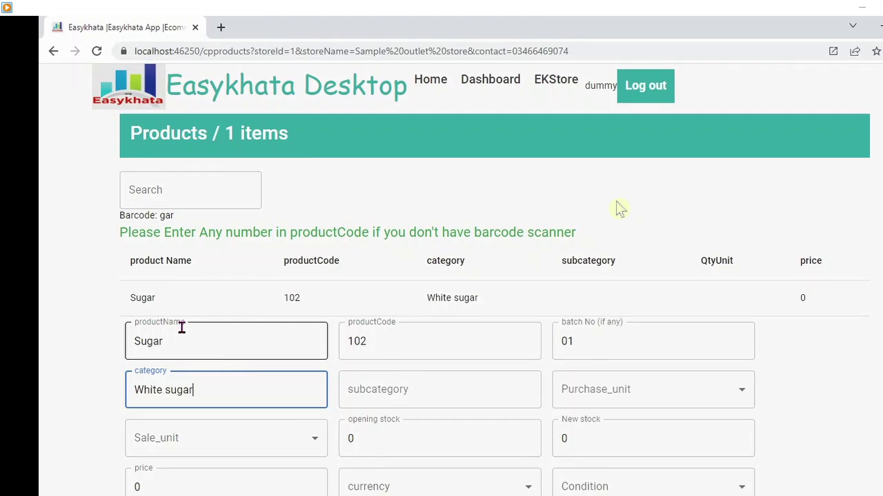
pyautogui.press('Tab')
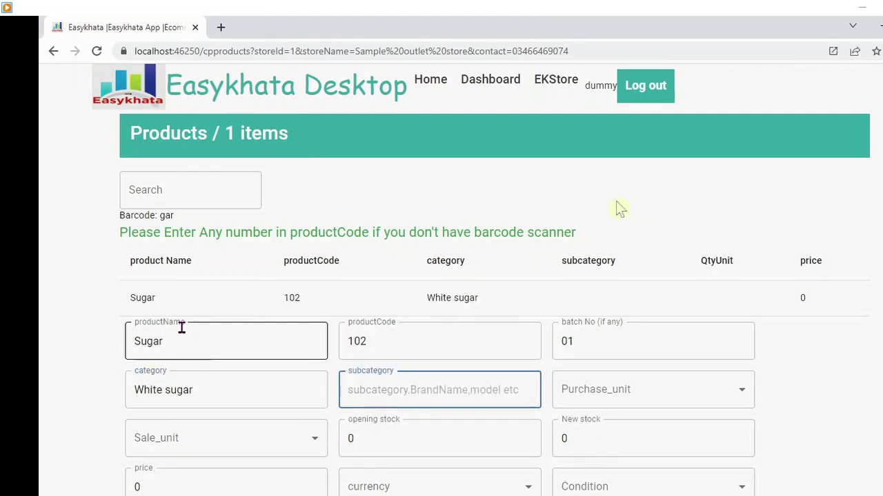
pyautogui.write('Shah Taj')
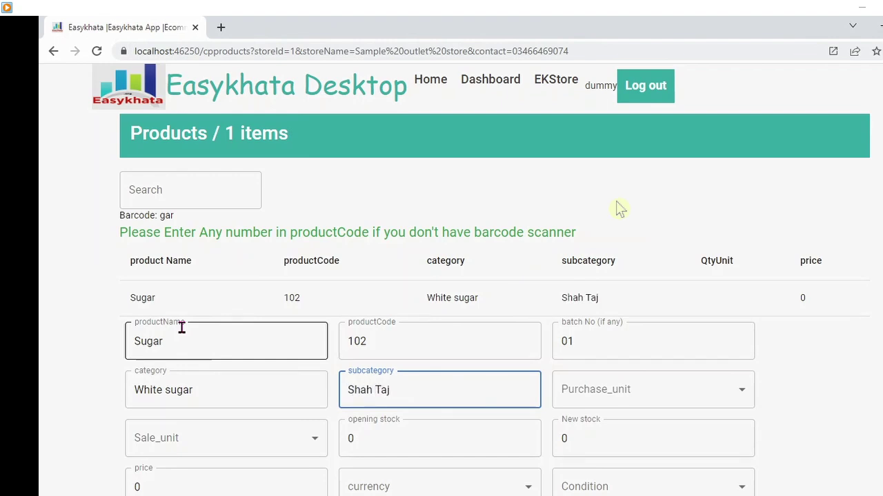
pyautogui.press('Tab')
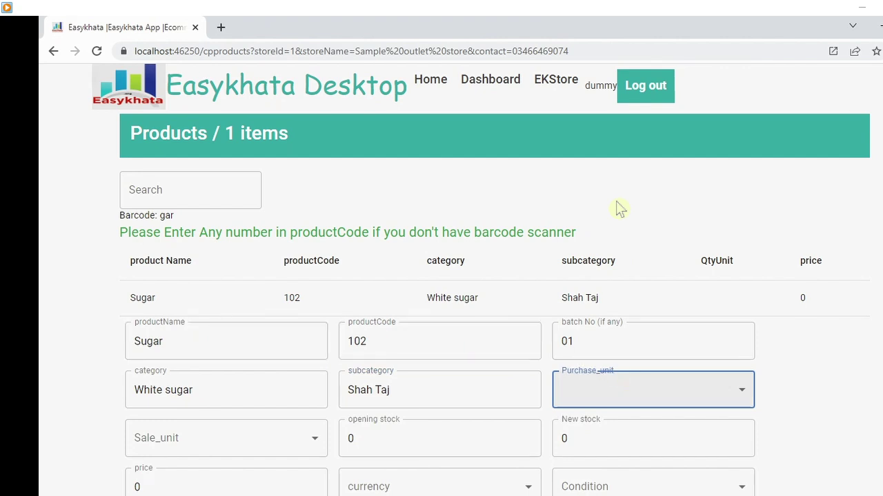
# - Set Sugar's purchase unit to bag and its sale unit to kg
pyautogui.scroll(-2, 619, 209)
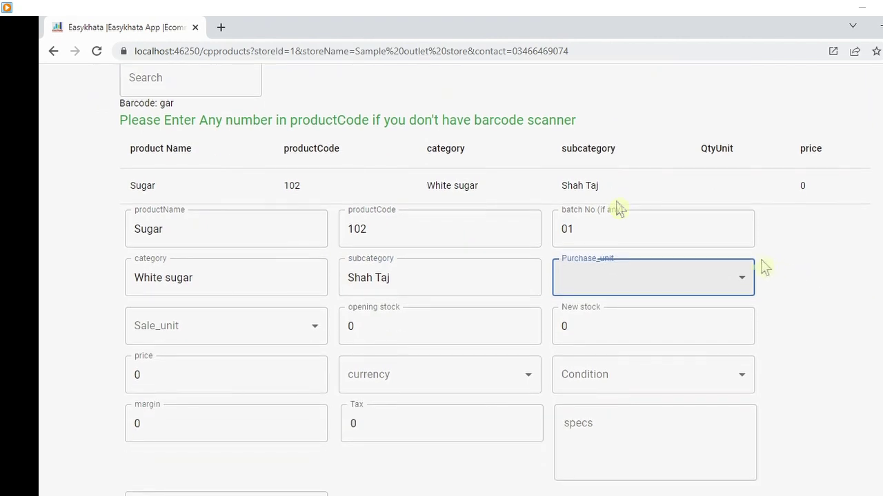
pyautogui.click(742, 283)
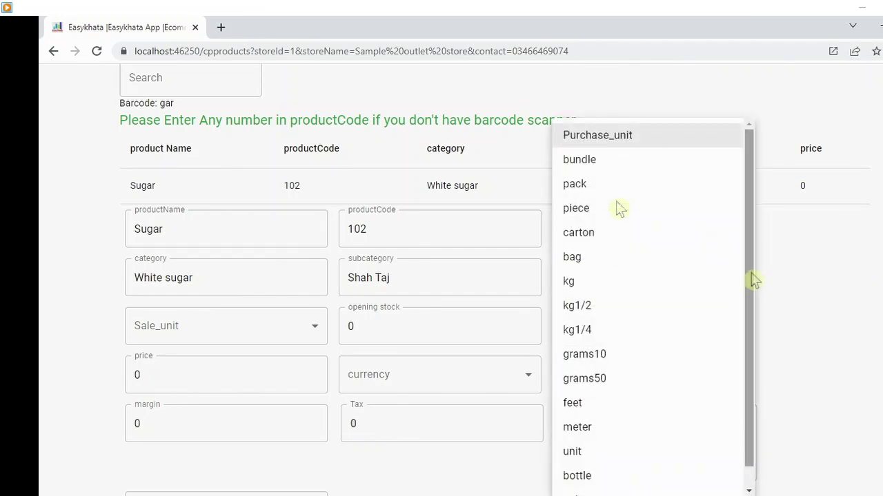
pyautogui.moveTo(754, 280); pyautogui.dragTo(755, 350)
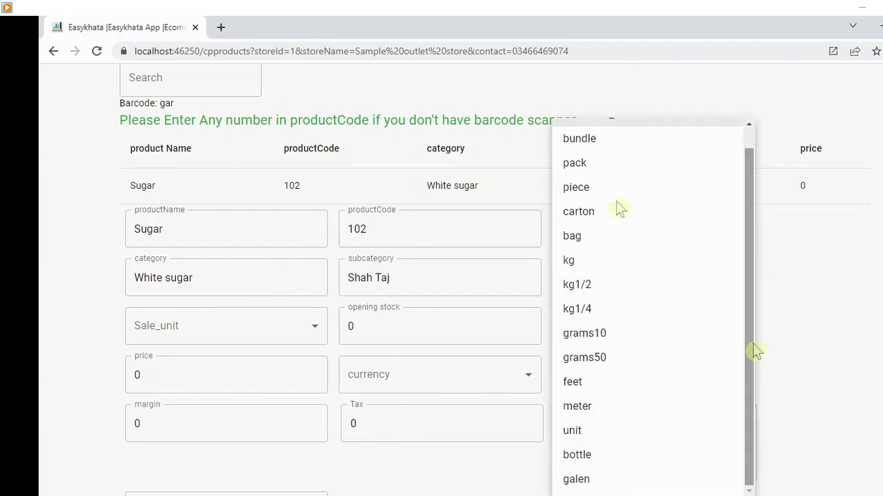
pyautogui.click(579, 239)
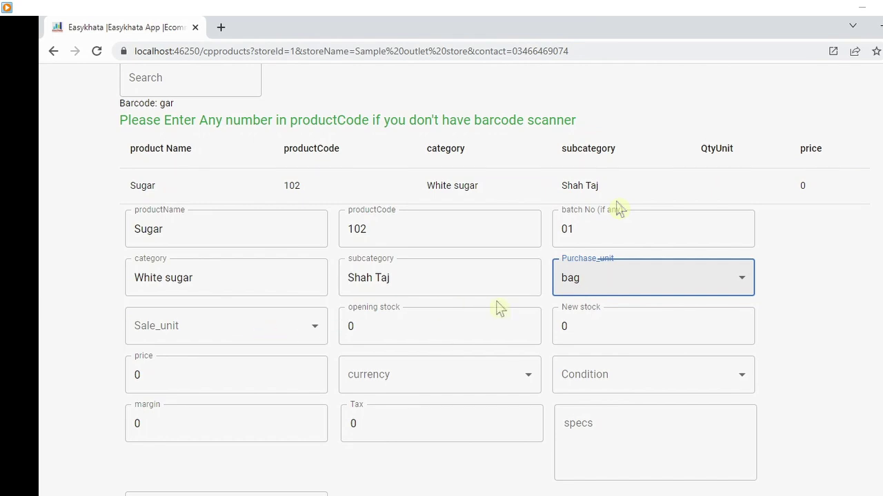
pyautogui.click(311, 334)
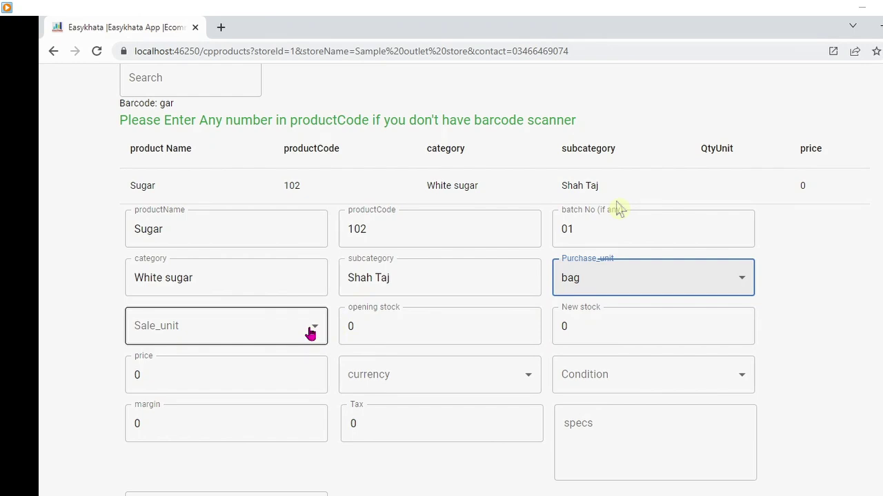
pyautogui.click(311, 334)
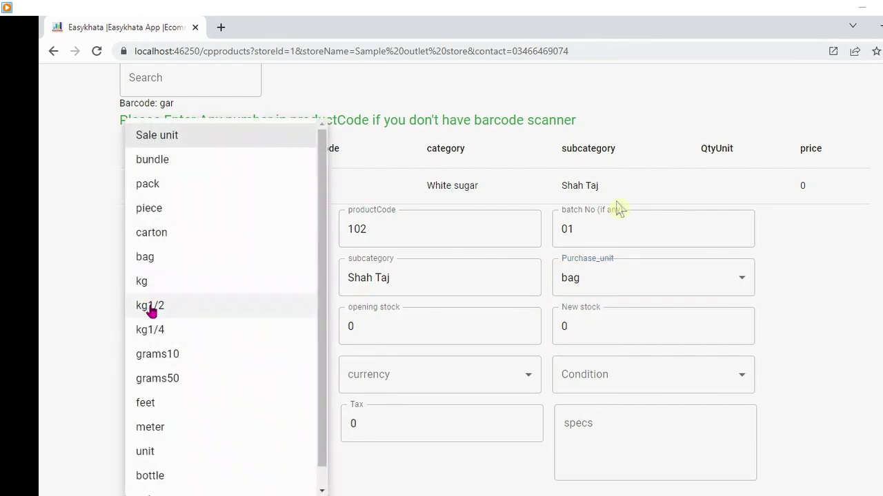
pyautogui.click(141, 283)
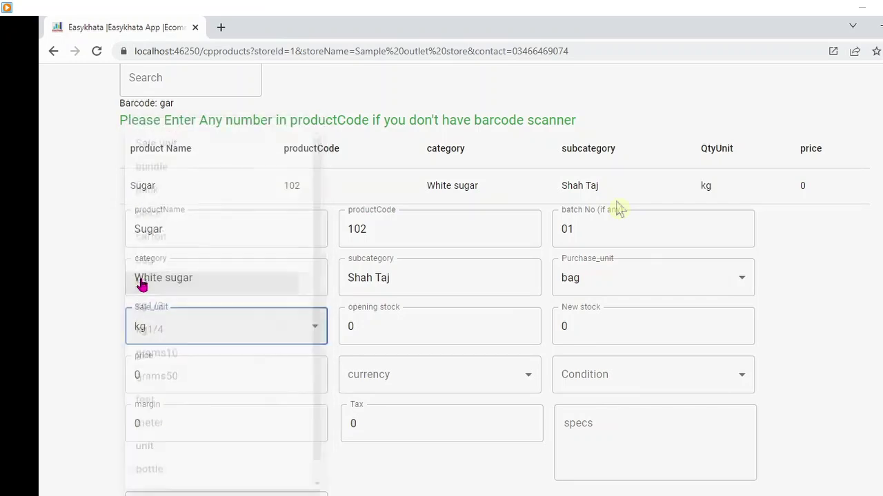
pyautogui.click(397, 332)
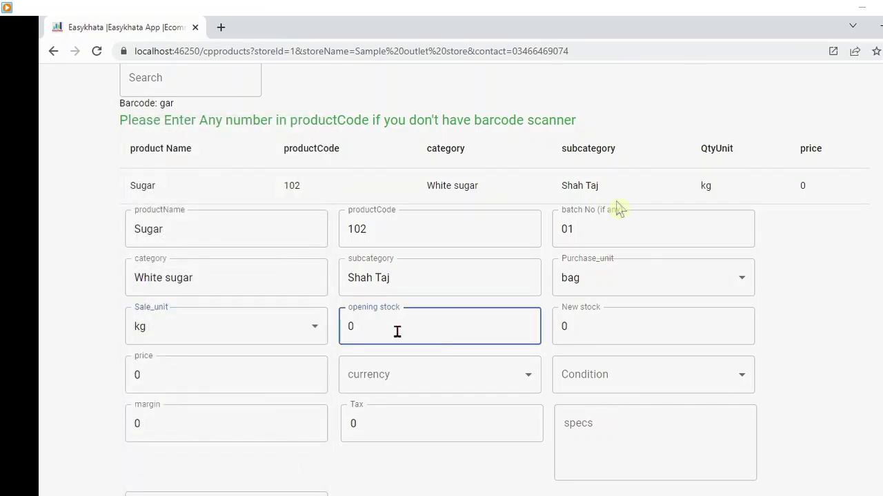
# - Give Sugar opening stock 50, price 120 PKR and Brand-new condition
pyautogui.write('50')
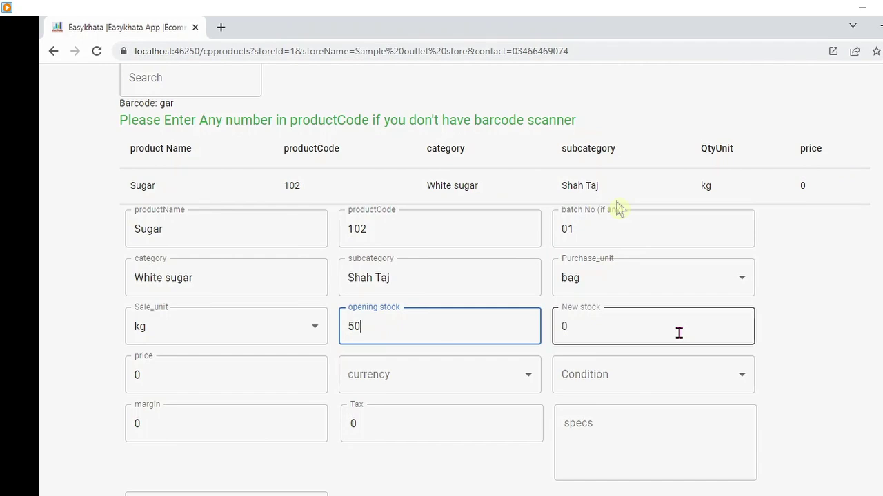
pyautogui.click(288, 374)
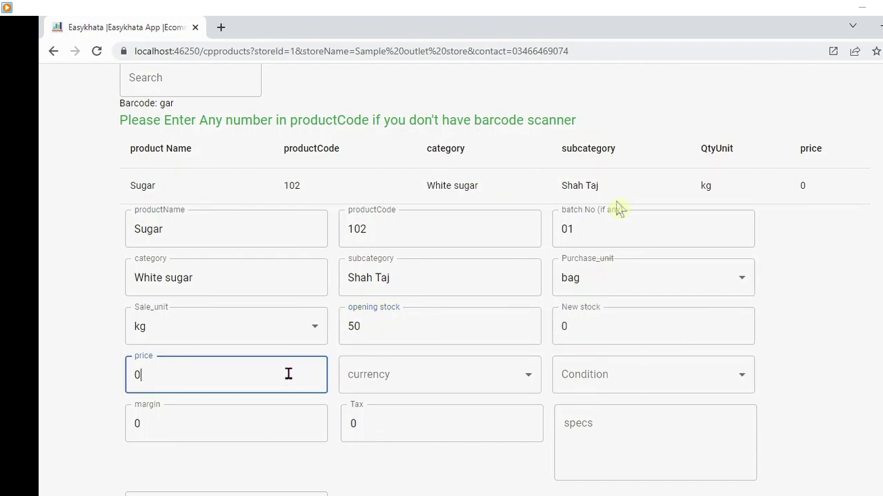
pyautogui.write('120')
pyautogui.click(421, 381)
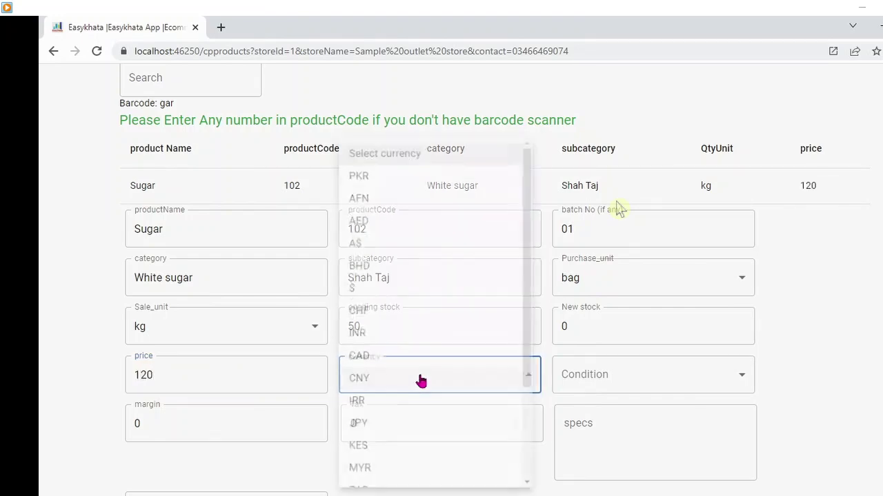
pyautogui.click(364, 164)
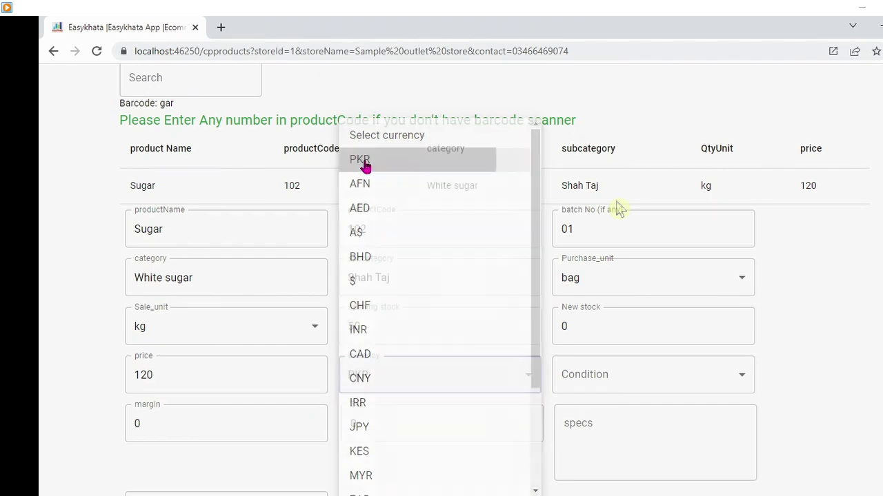
pyautogui.click(657, 374)
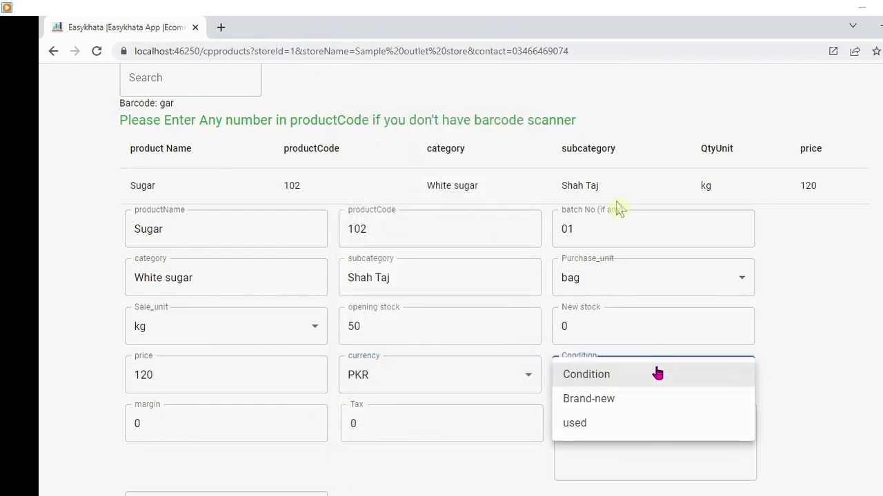
pyautogui.click(601, 407)
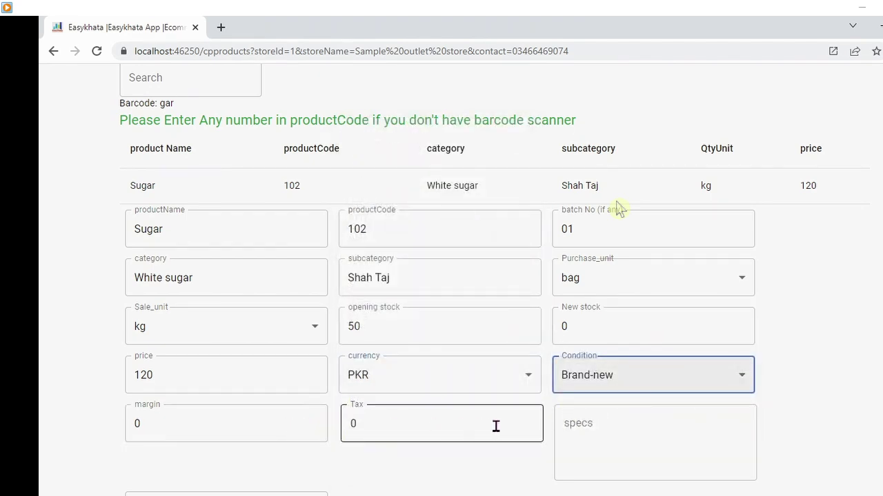
# - Add specs 'white sugar open' and details 'some detail', then save the Sugar product
pyautogui.click(609, 420)
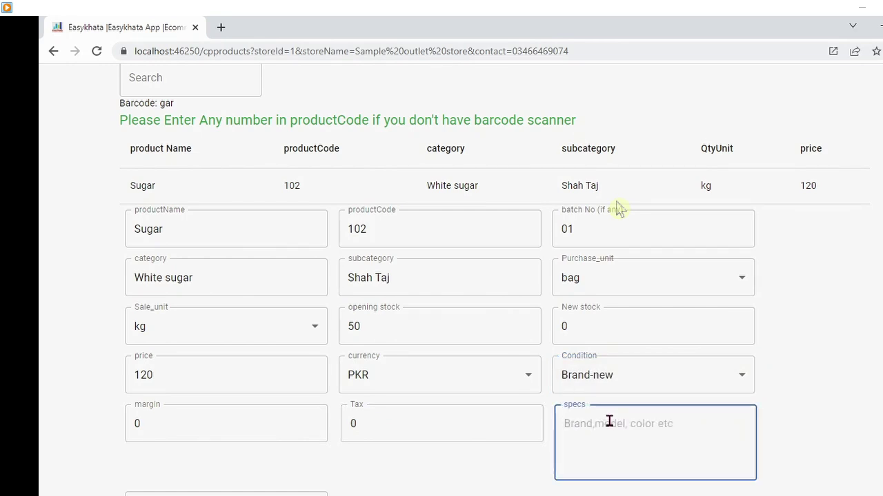
pyautogui.write('whit')
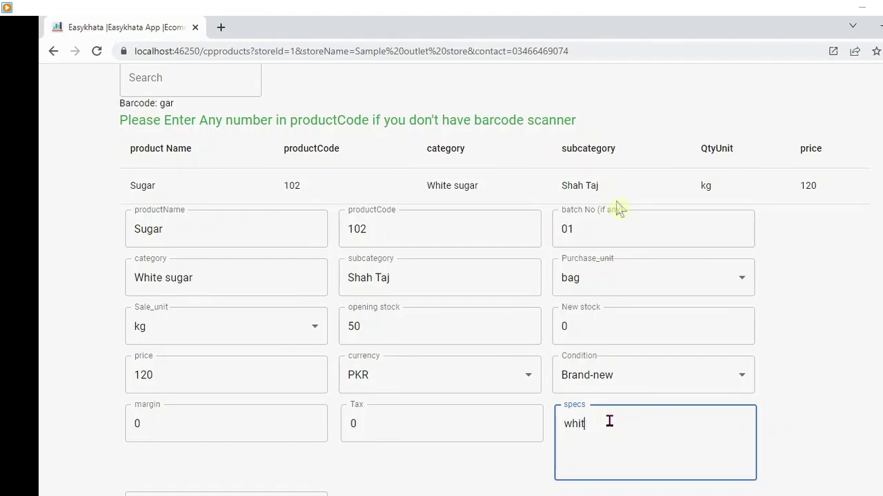
pyautogui.write(' sugar open')
pyautogui.scroll(-2, 619, 209)
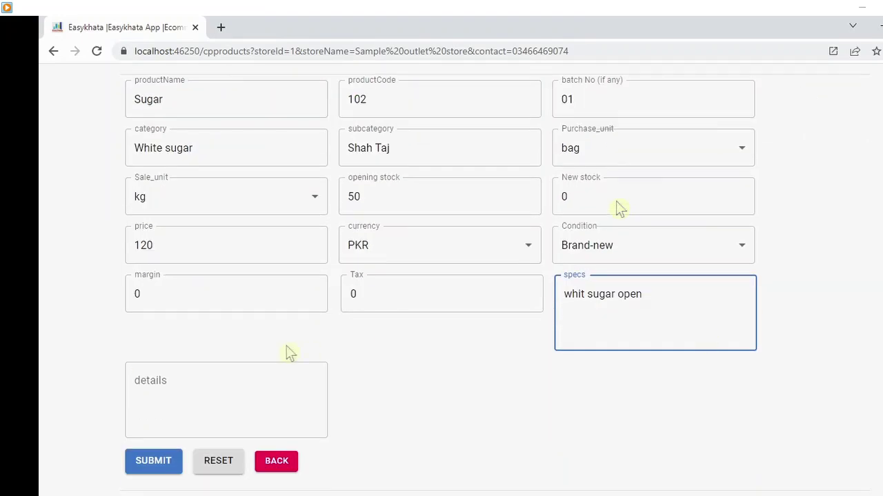
pyautogui.click(584, 294)
pyautogui.write('e')
pyautogui.click(241, 377)
pyautogui.write('some detail')
pyautogui.click(153, 466)
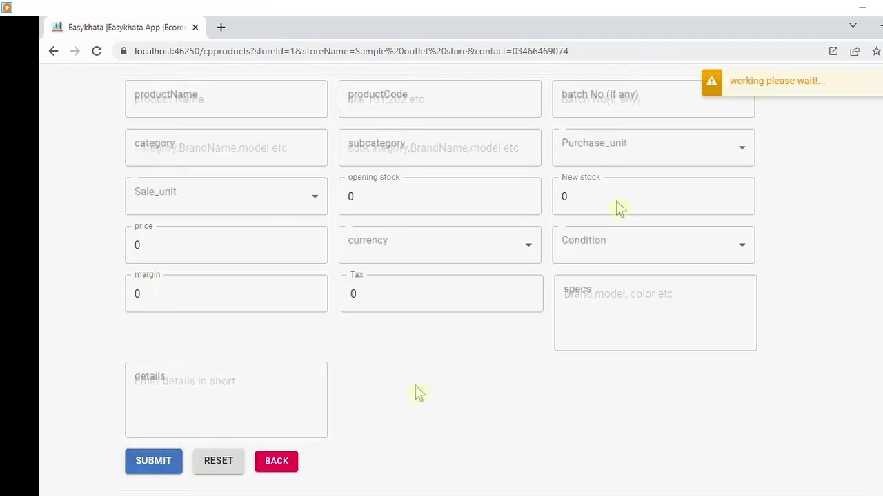
# - Return to the dashboard and open Ali karyana store's account ledger from the customer list
pyautogui.click(293, 462)
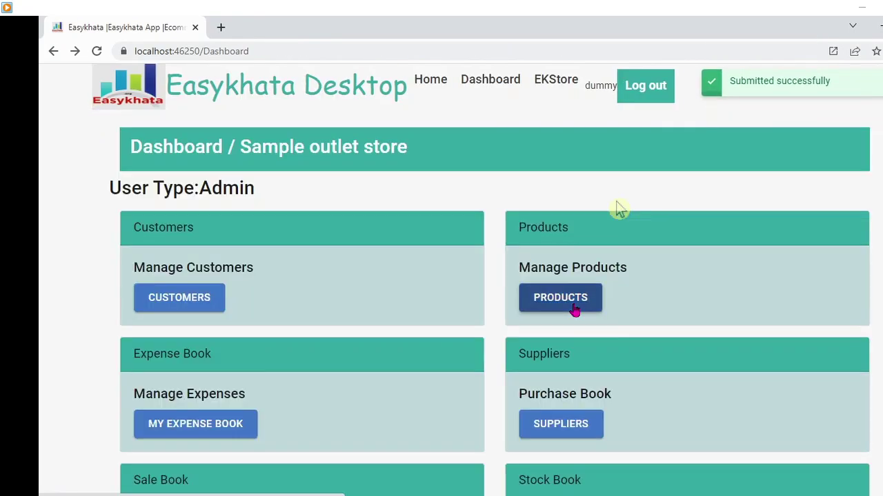
pyautogui.click(206, 305)
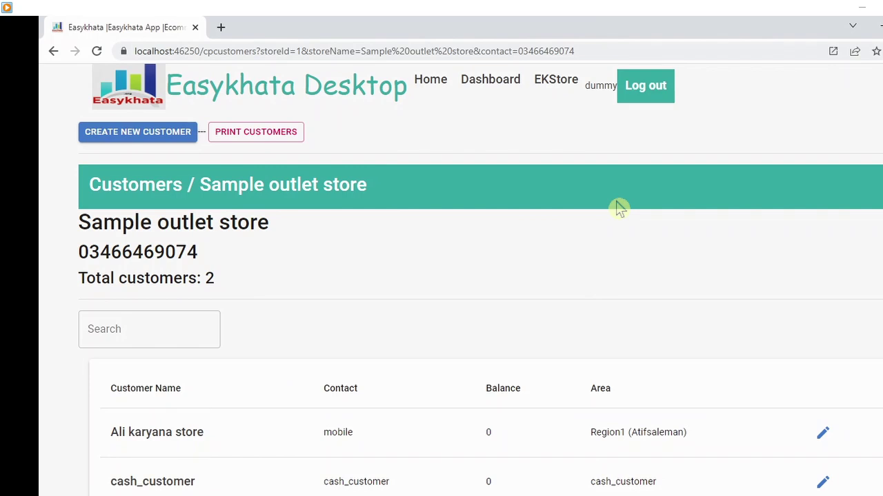
pyautogui.scroll(-2, 619, 209)
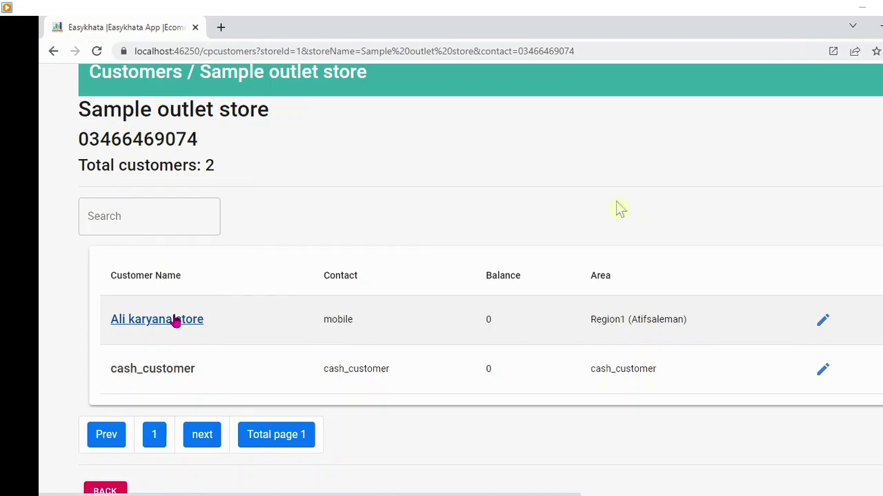
pyautogui.click(175, 321)
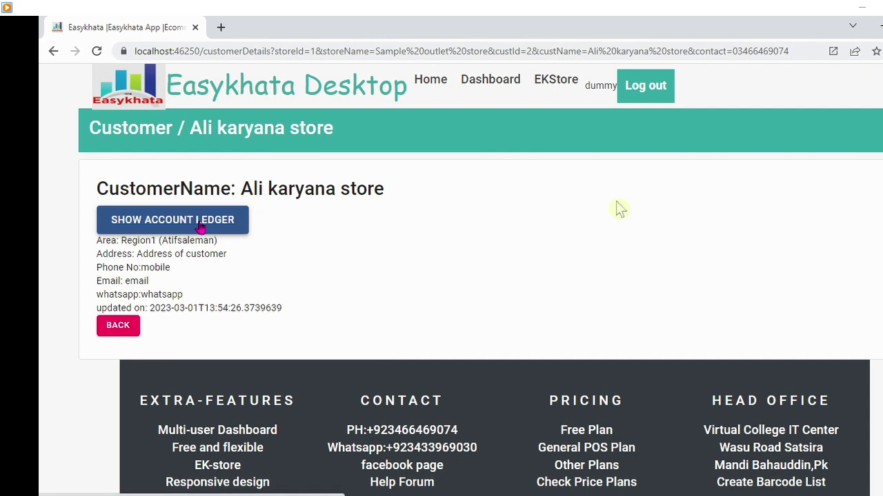
pyautogui.click(199, 227)
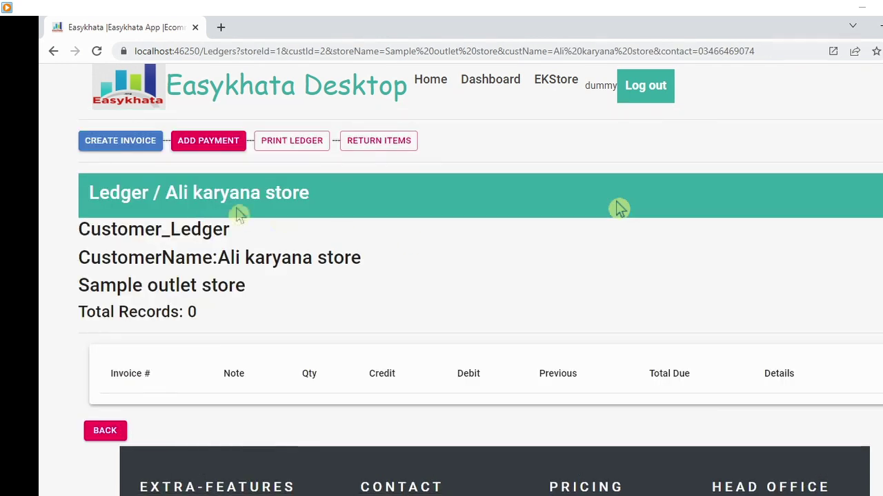
pyautogui.click(117, 144)
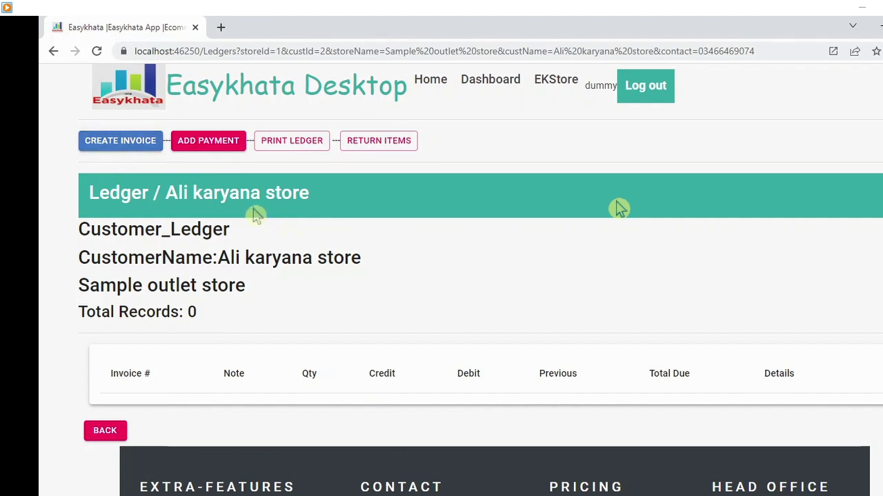
# - Start an invoice and add 5 Tea (code 101) at 800, totalling 4000
pyautogui.click(138, 147)
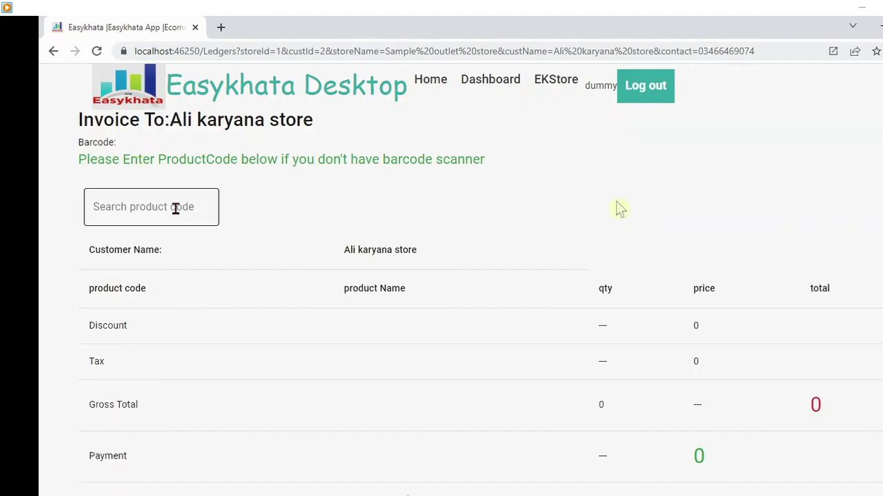
pyautogui.click(176, 215)
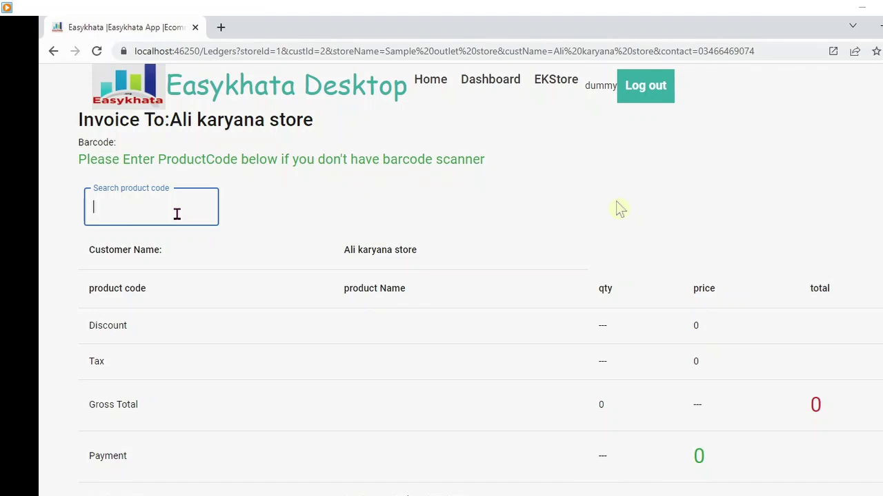
pyautogui.write('101')
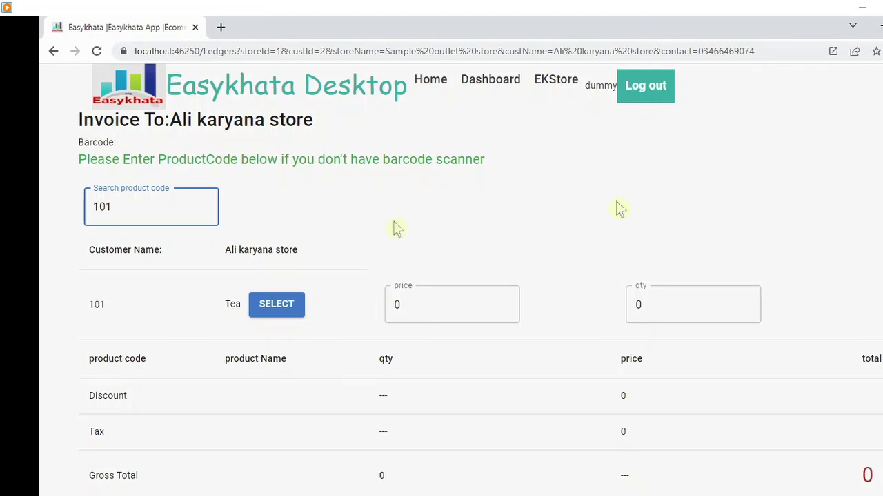
pyautogui.click(292, 311)
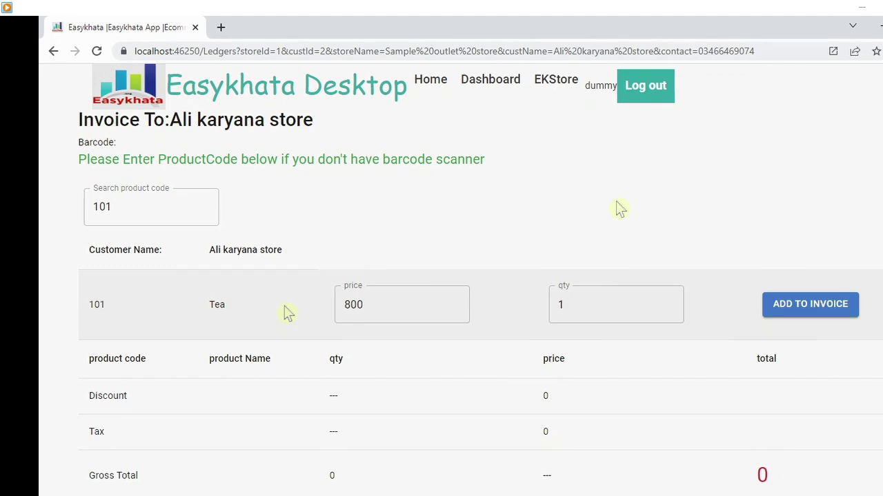
pyautogui.press('Tab')
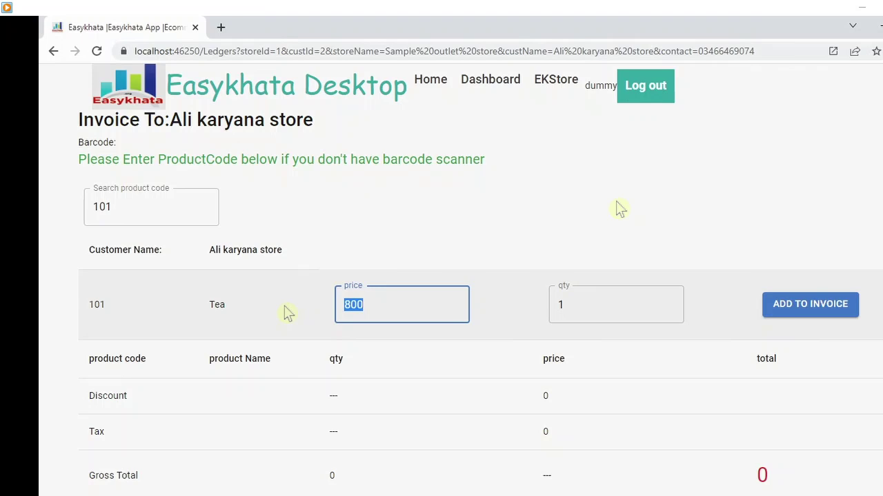
pyautogui.press('Tab')
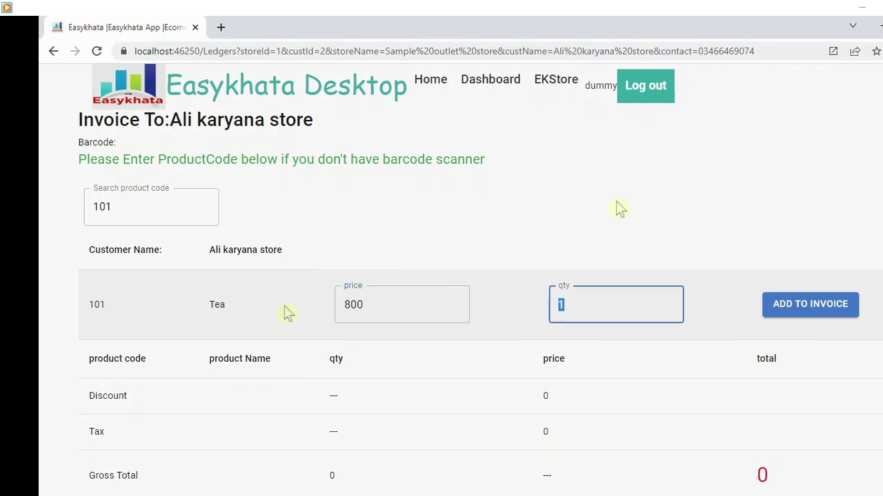
pyautogui.write('5')
pyautogui.click(833, 311)
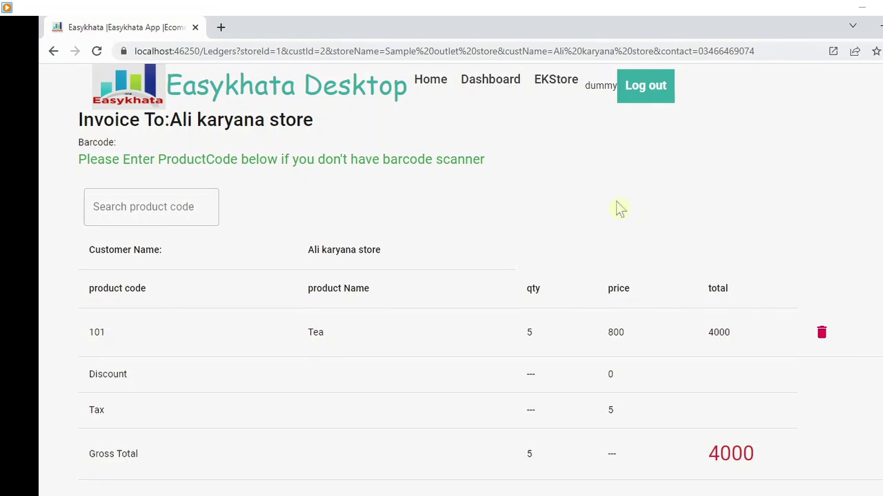
# - Add 10 Sugar (code 102) at 120 to the invoice, bringing the gross total to 5200
pyautogui.scroll(-2, 619, 209)
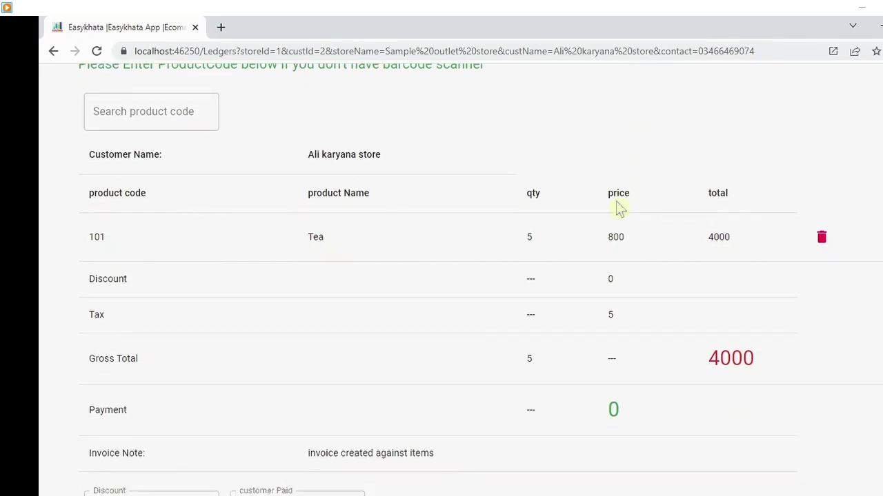
pyautogui.click(146, 117)
pyautogui.write('102')
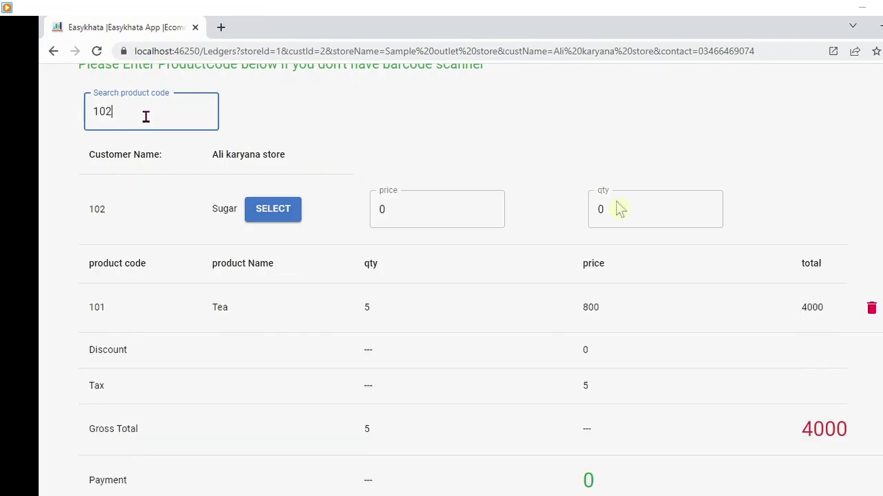
pyautogui.click(271, 199)
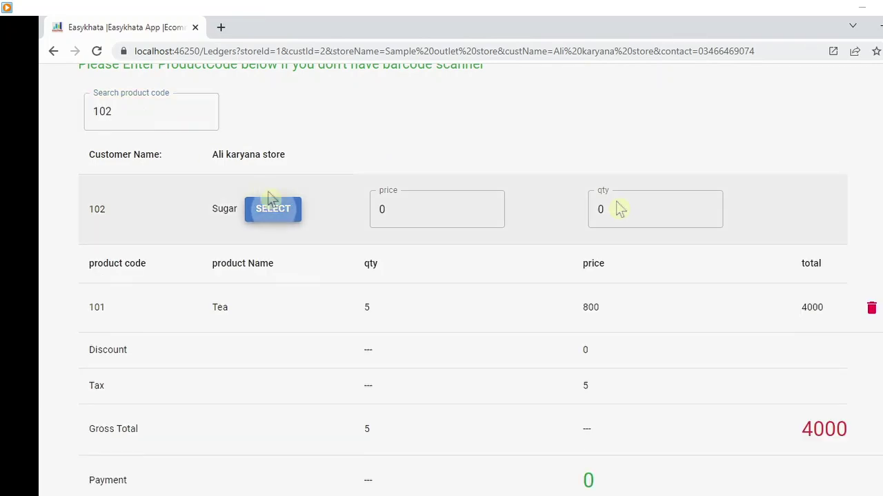
pyautogui.click(272, 209)
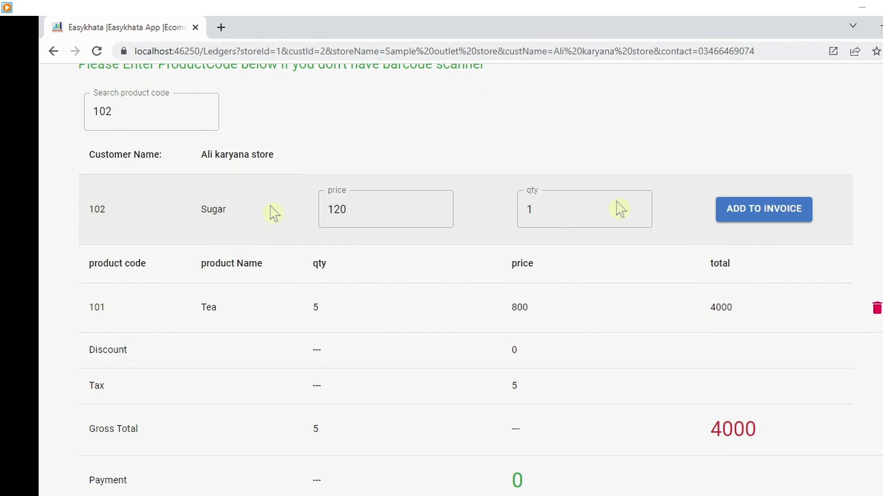
pyautogui.press('Tab')
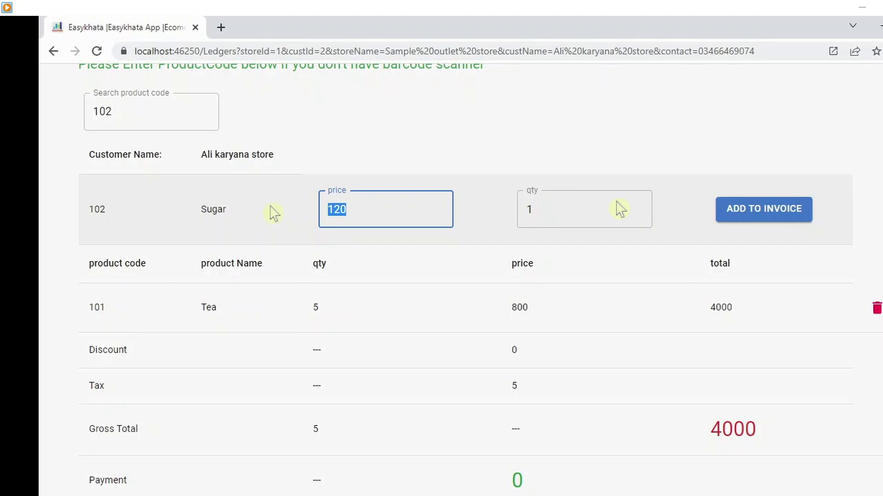
pyautogui.press('Tab')
pyautogui.write('10')
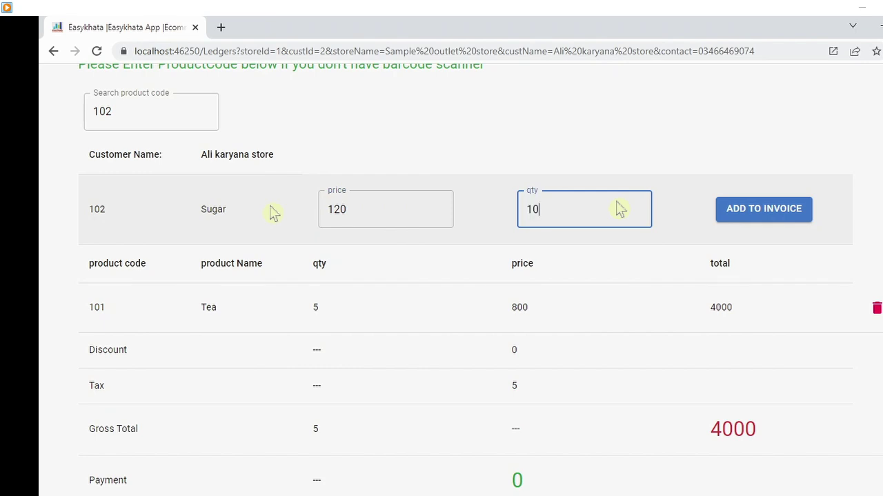
pyautogui.click(764, 214)
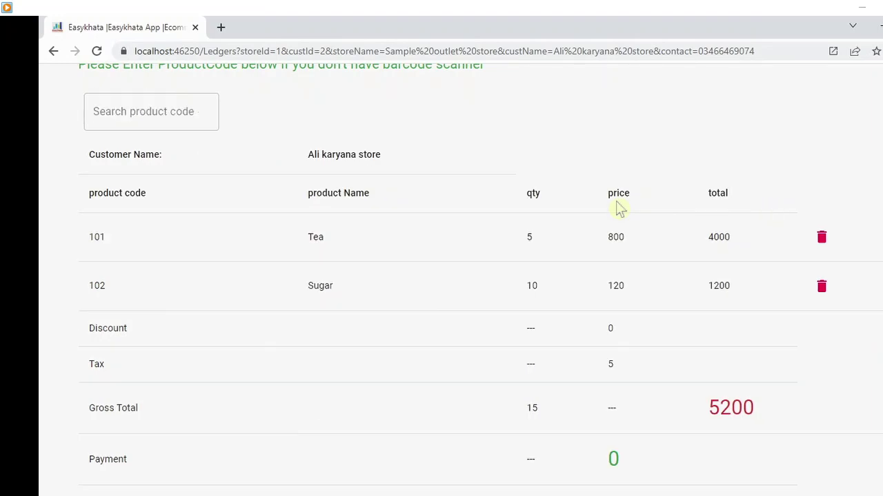
# - Enter 5000 as the amount the customer paid on the 5200 invoice
pyautogui.scroll(-3, 617, 207)
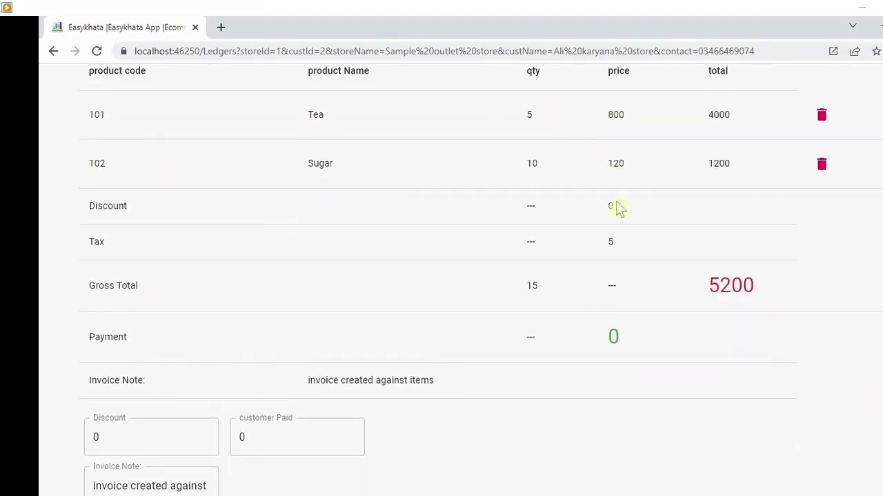
pyautogui.scroll(1, 617, 208)
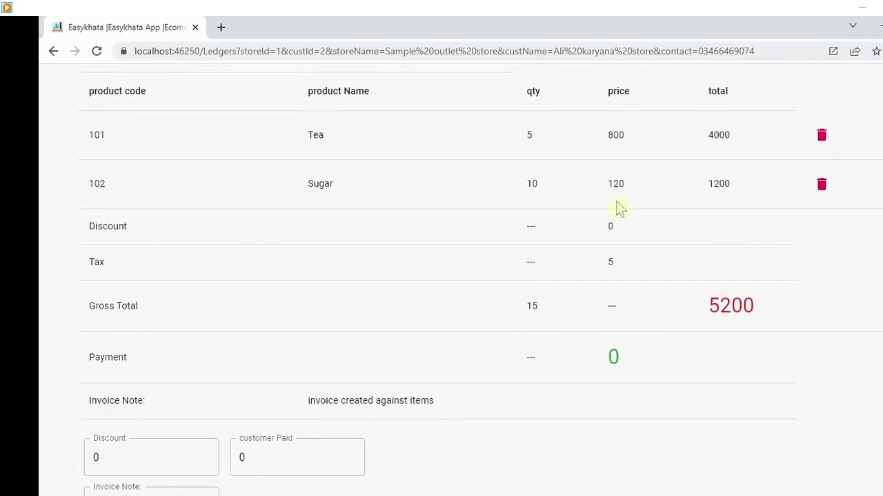
pyautogui.scroll(-2, 617, 207)
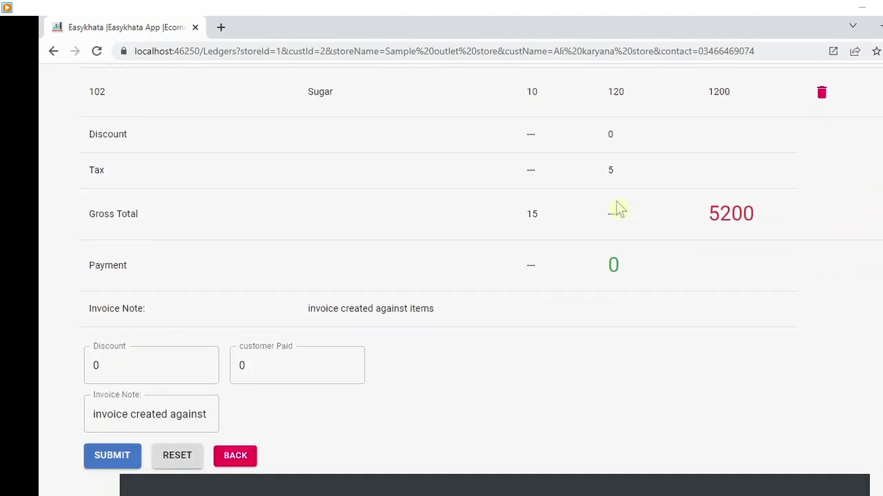
pyautogui.scroll(6, 617, 208)
pyautogui.press('Tab')
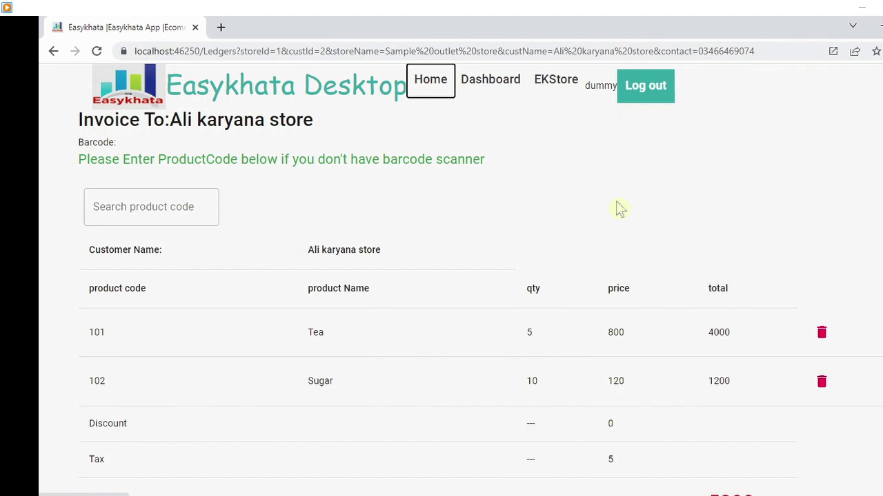
pyautogui.scroll(-4, 619, 208)
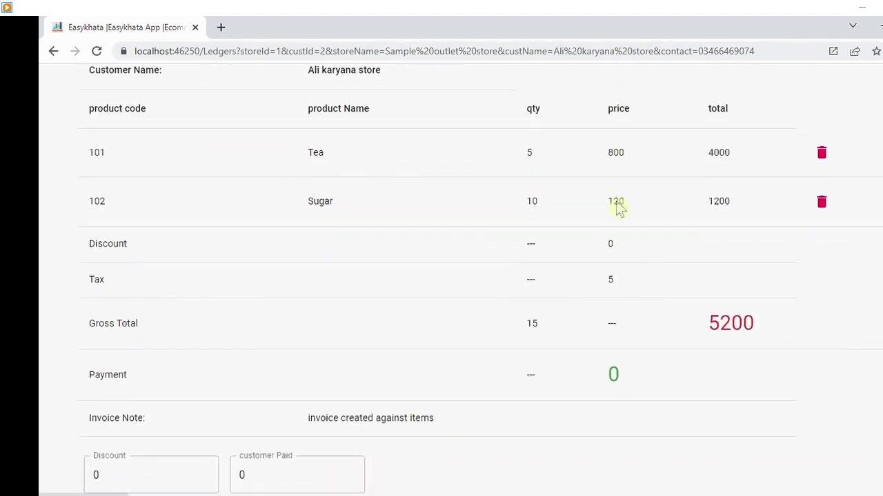
pyautogui.click(177, 471)
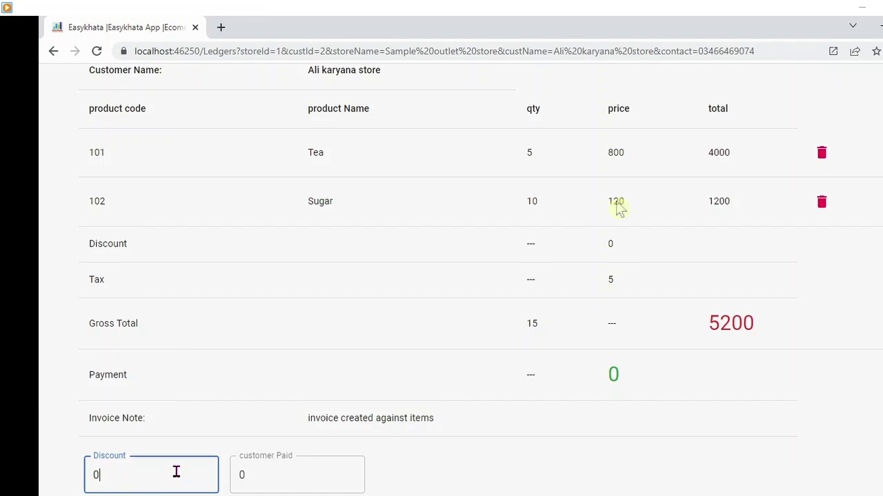
pyautogui.press('Tab')
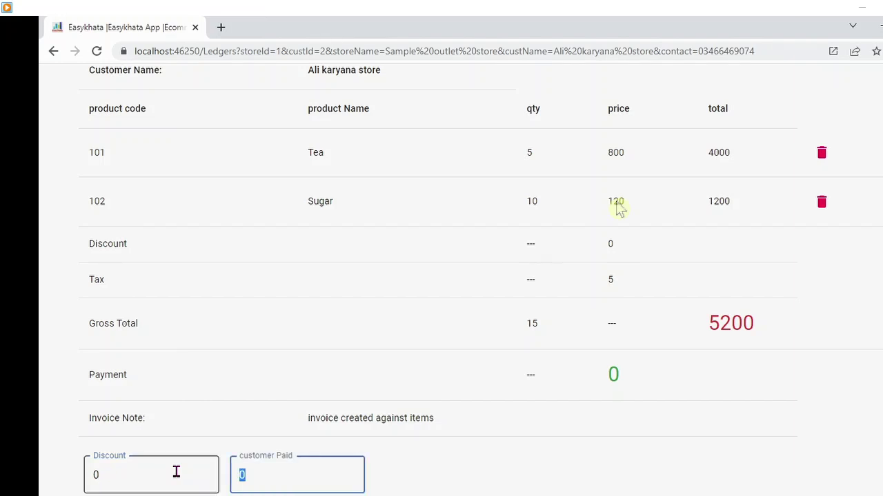
pyautogui.write('5000')
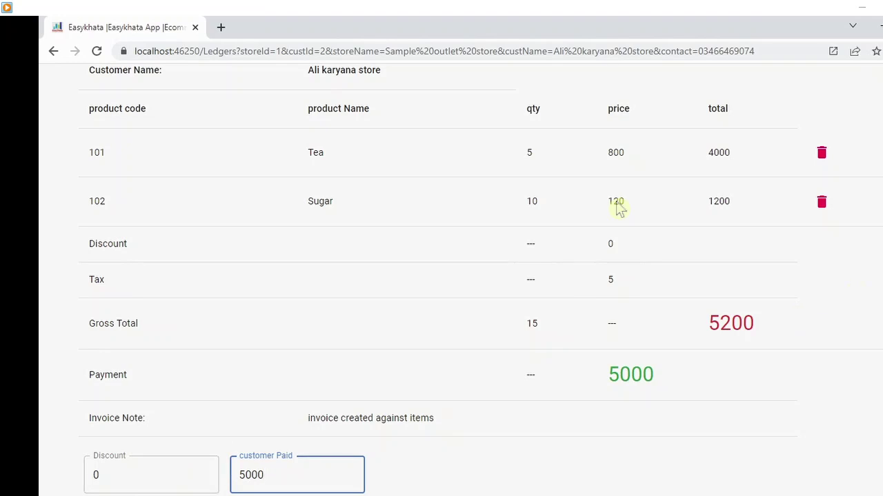
# - Reset the discount to 0 and submit the invoice
pyautogui.scroll(-3, 618, 208)
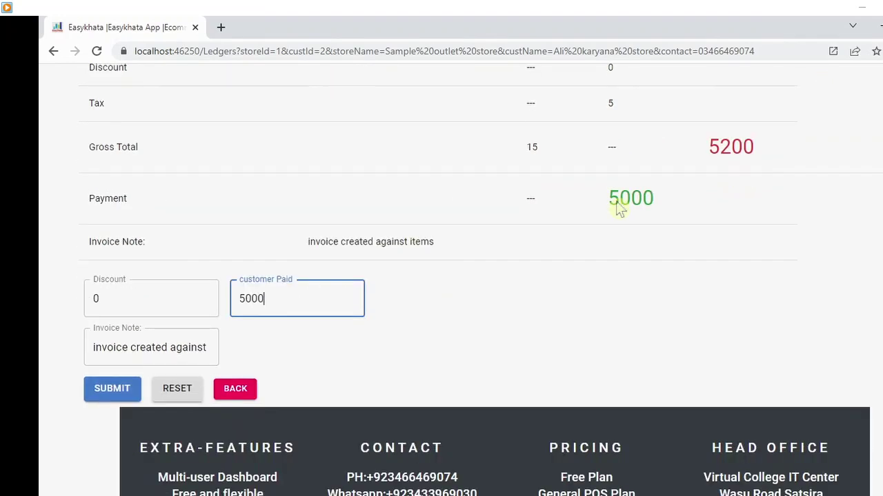
pyautogui.click(149, 296)
pyautogui.write('2000')
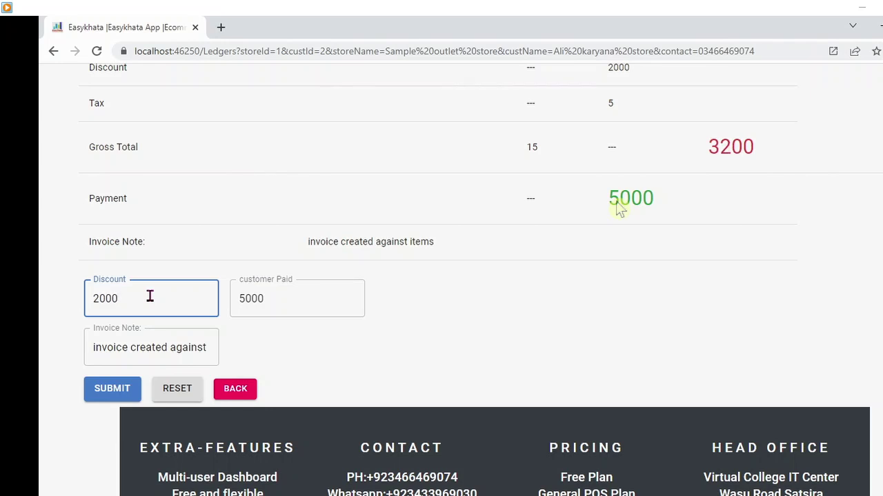
pyautogui.press('BackSpace')
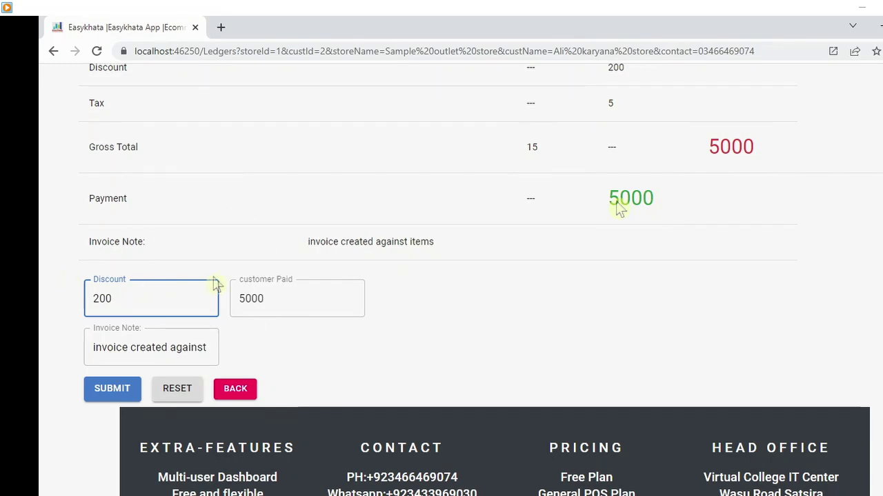
pyautogui.press('BackSpace')
pyautogui.press('BackSpace')
pyautogui.press('BackSpace')
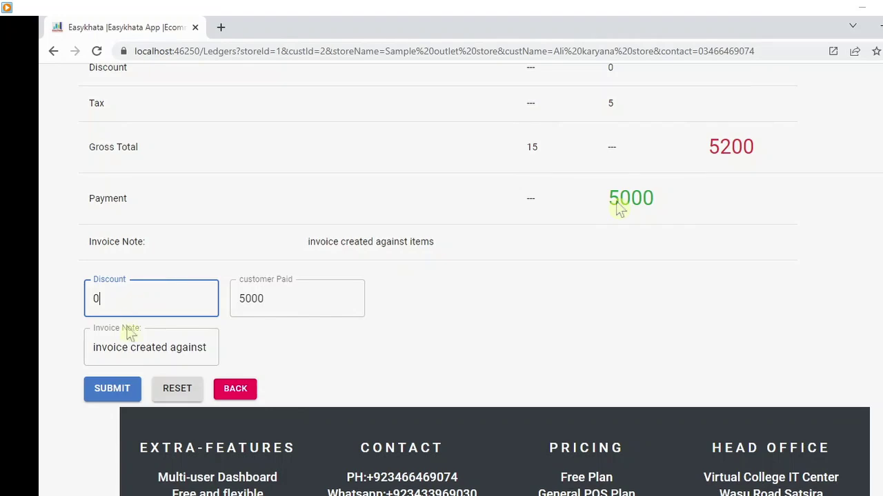
pyautogui.click(110, 390)
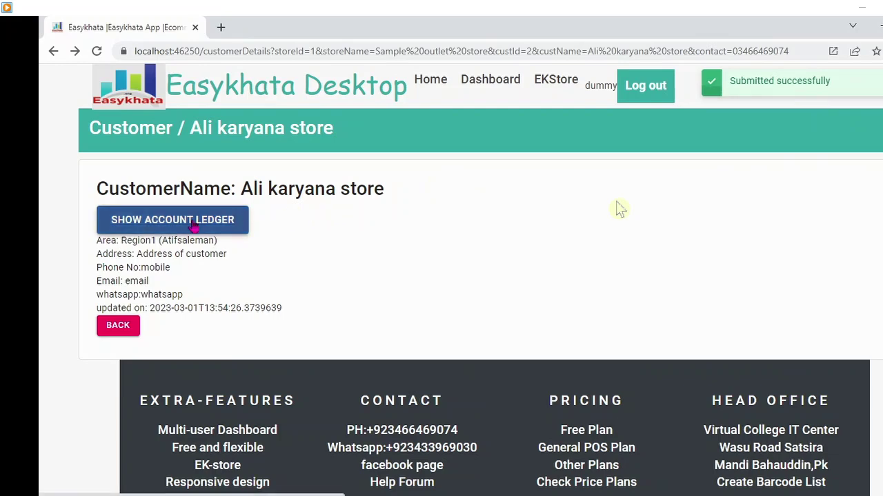
# - Review invoice 1001's receipt from the ledger: credit 5000, debit 5200, total due 200
pyautogui.click(194, 228)
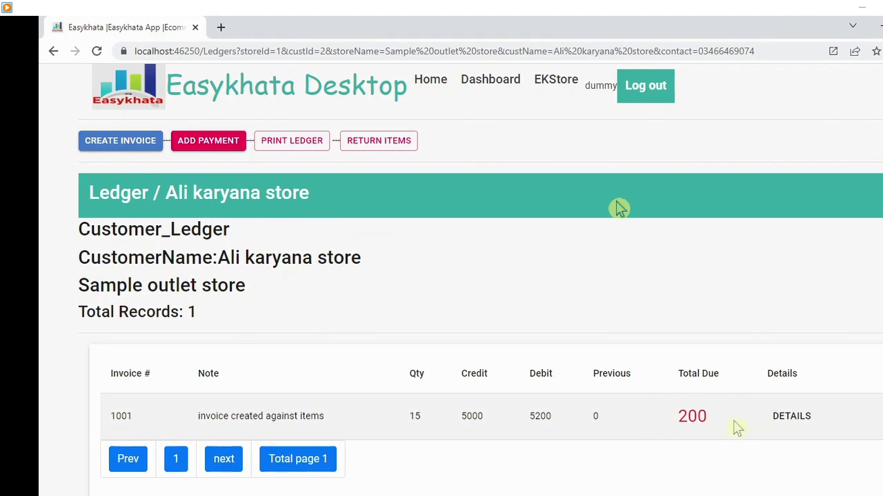
pyautogui.click(737, 428)
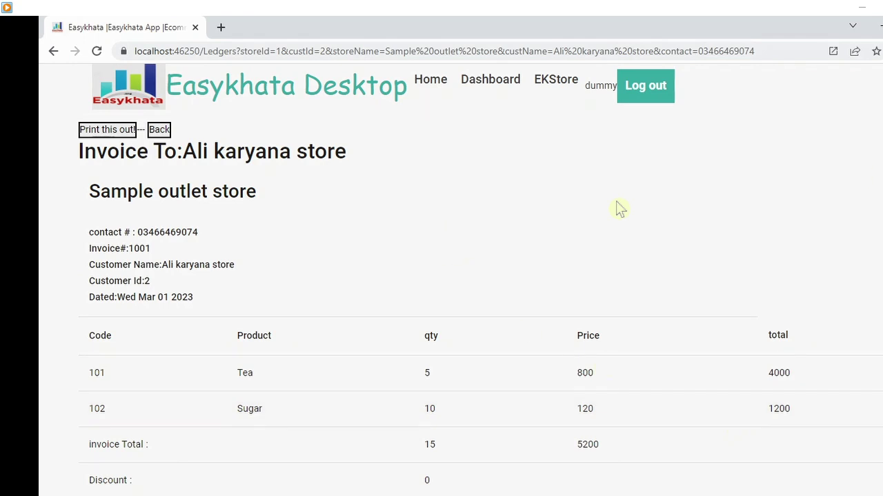
pyautogui.click(113, 134)
pyautogui.moveTo(211, 301); pyautogui.dragTo(115, 298)
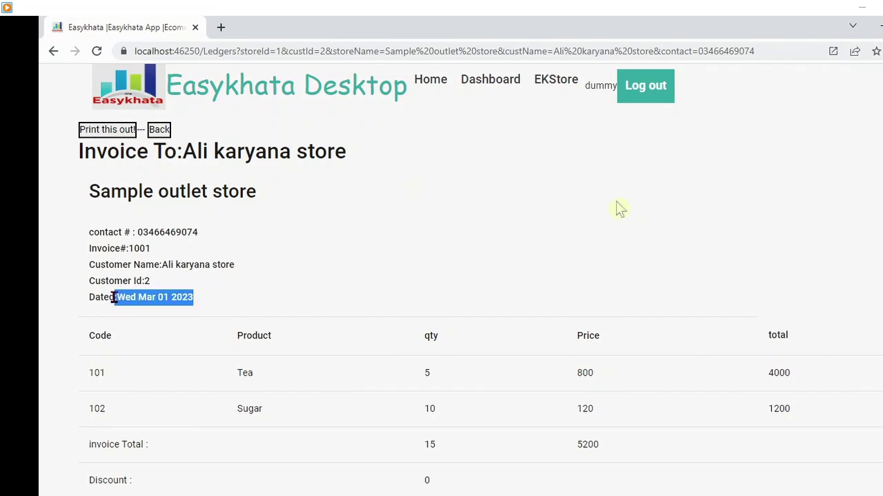
pyautogui.moveTo(149, 249); pyautogui.dragTo(92, 196)
pyautogui.click(710, 219)
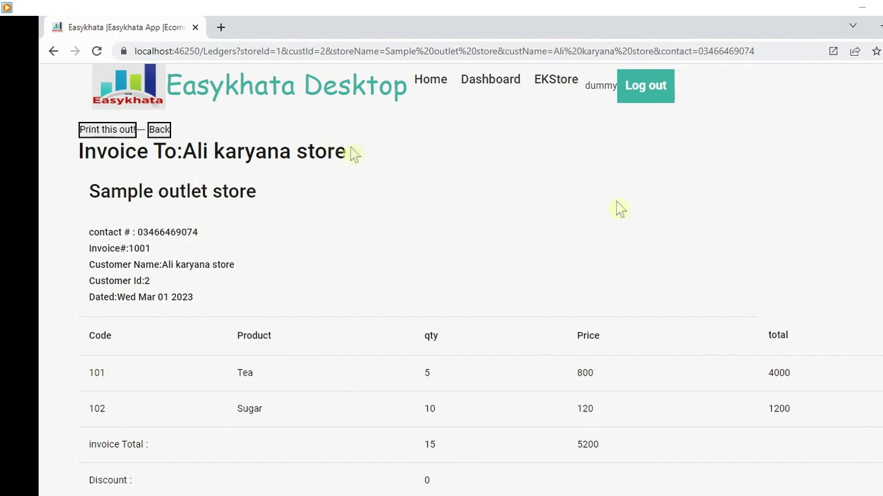
pyautogui.moveTo(351, 153); pyautogui.dragTo(189, 152)
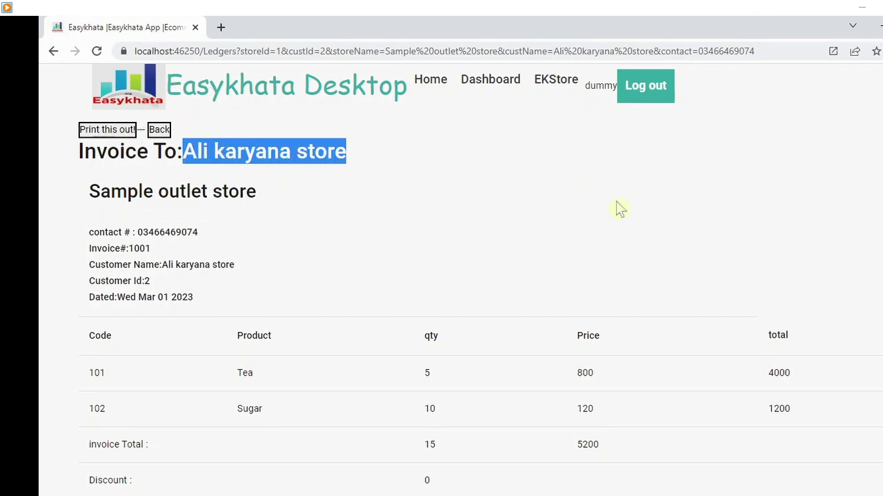
pyautogui.scroll(-3, 619, 209)
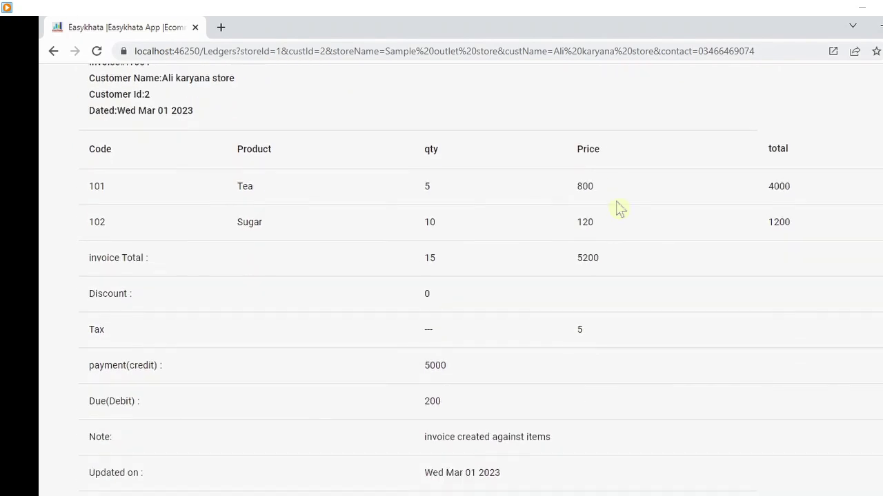
pyautogui.scroll(-2, 617, 204)
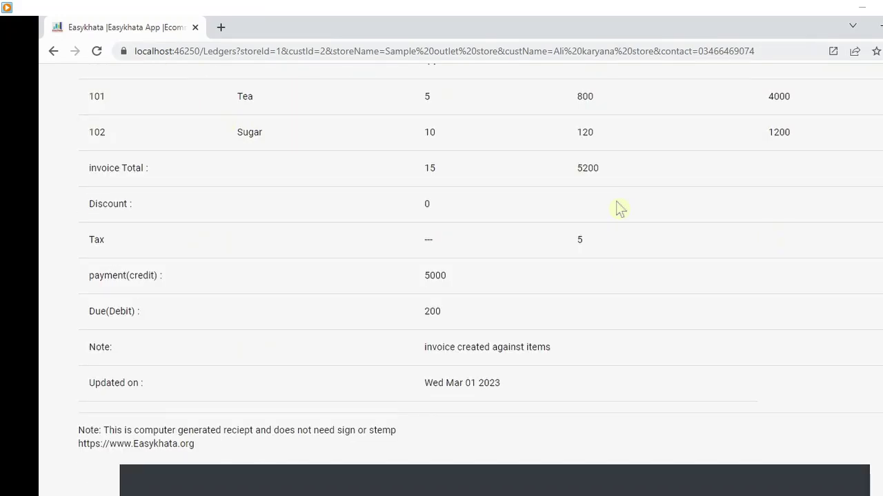
pyautogui.scroll(4, 619, 208)
pyautogui.click(159, 131)
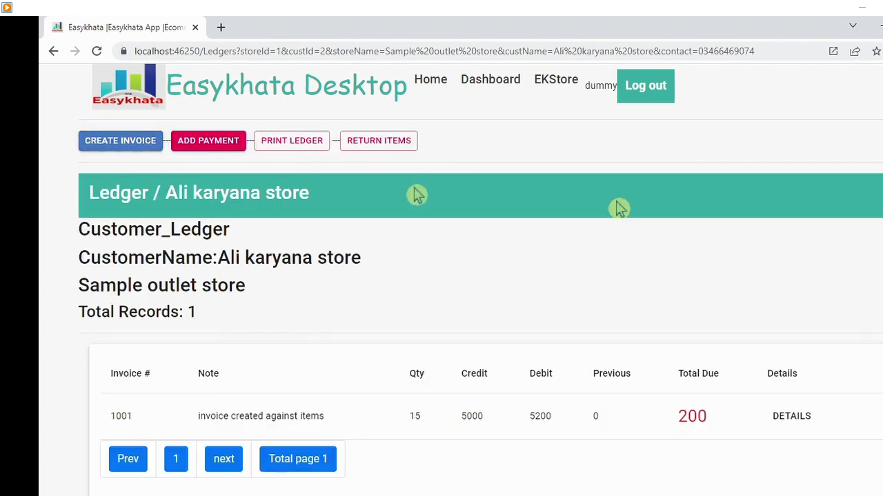
# - Start a return slip and add 2 Sugar (code 102) at 120
pyautogui.click(380, 144)
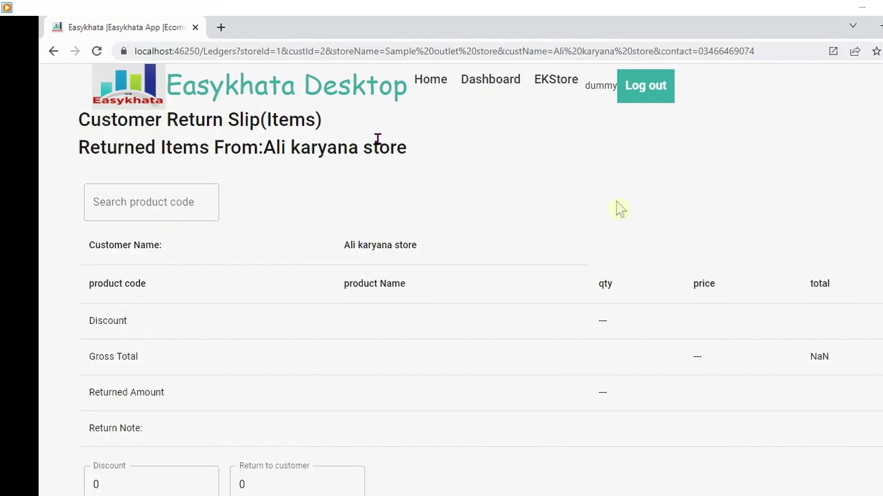
pyautogui.click(178, 201)
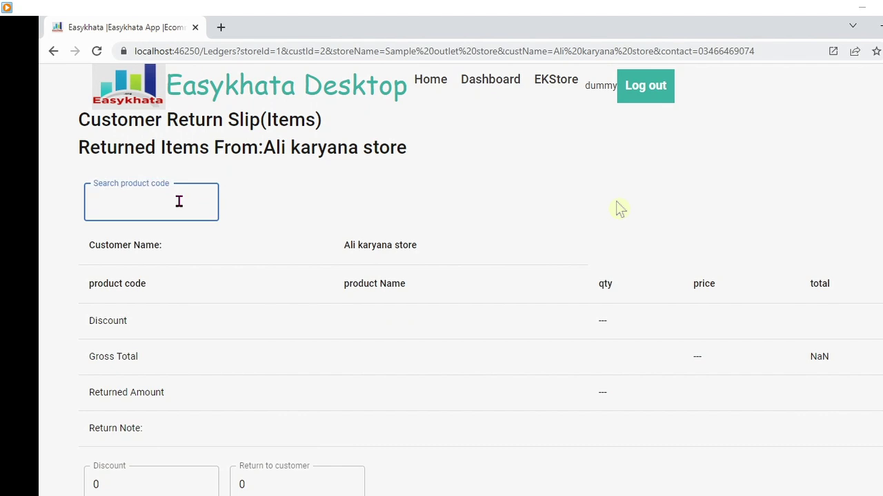
pyautogui.write('102')
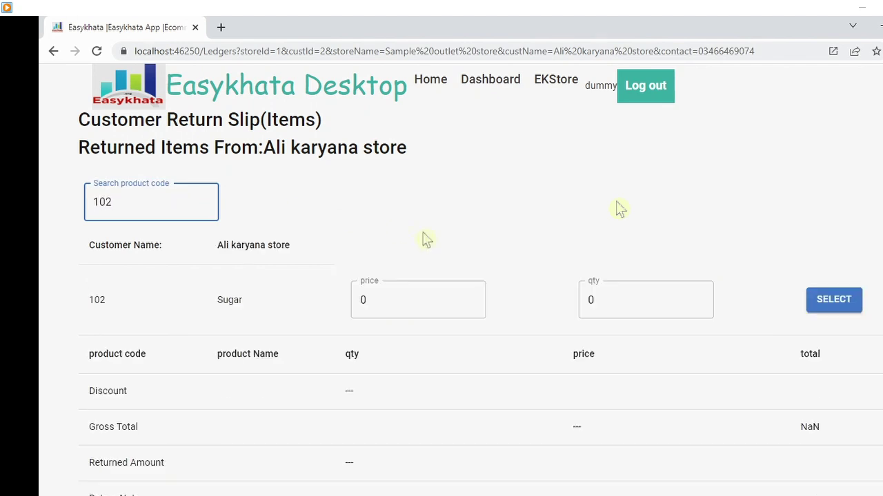
pyautogui.click(842, 310)
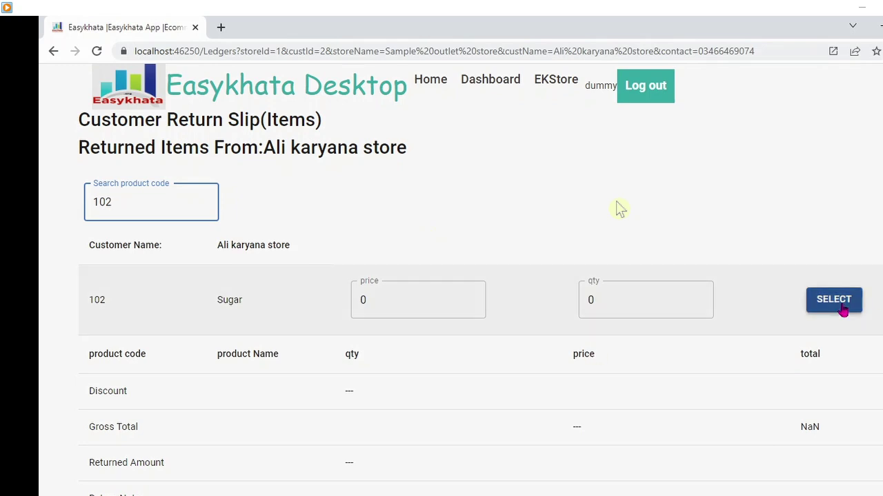
pyautogui.click(557, 299)
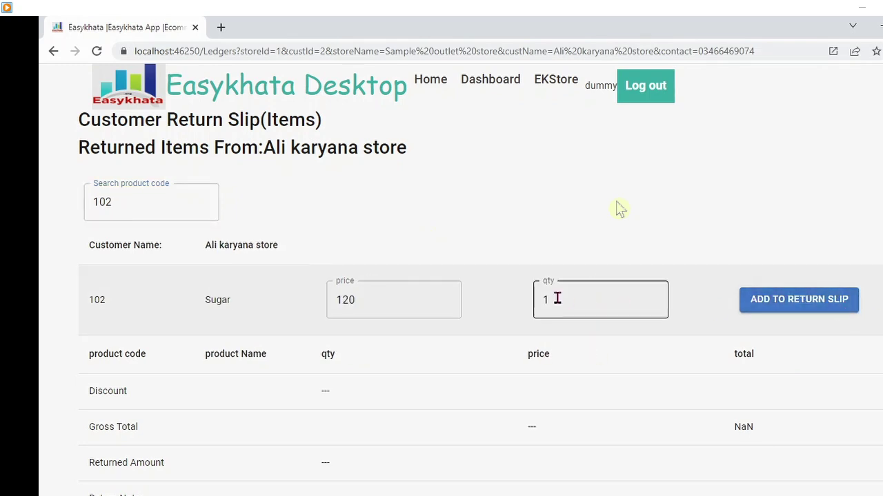
pyautogui.press('Tab')
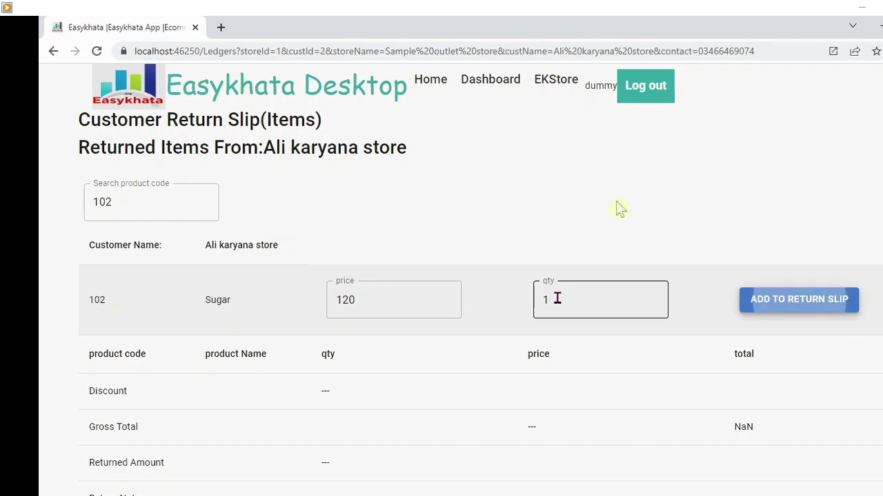
pyautogui.hotkey('shift', 'Tab')
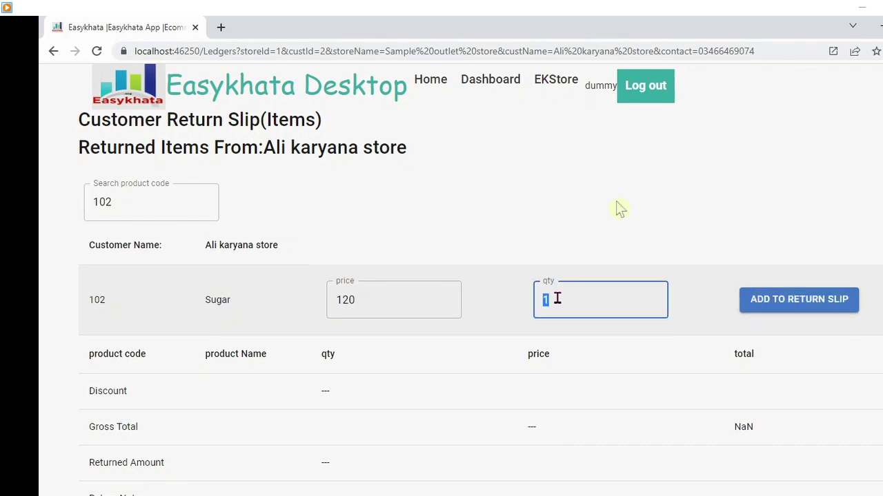
pyautogui.write('2')
pyautogui.click(800, 305)
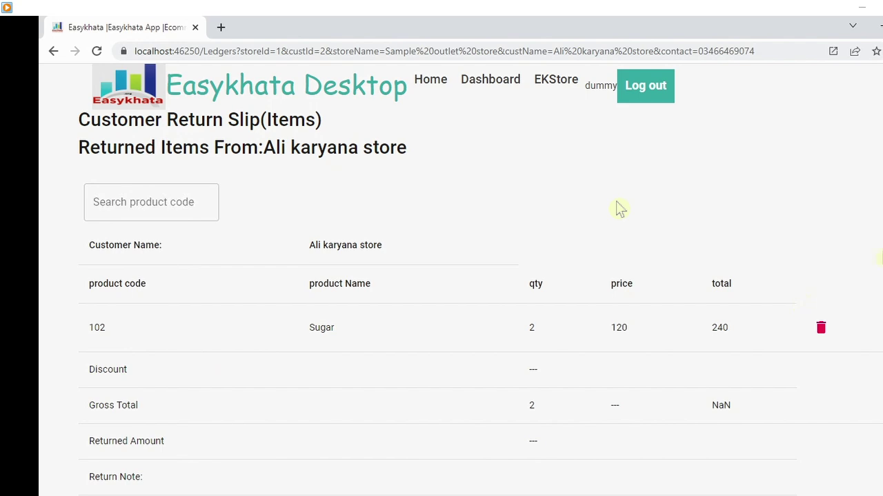
# - Enter 240 as the amount returned to the customer and submit the return slip
pyautogui.scroll(-3, 618, 208)
pyautogui.scroll(3, 619, 208)
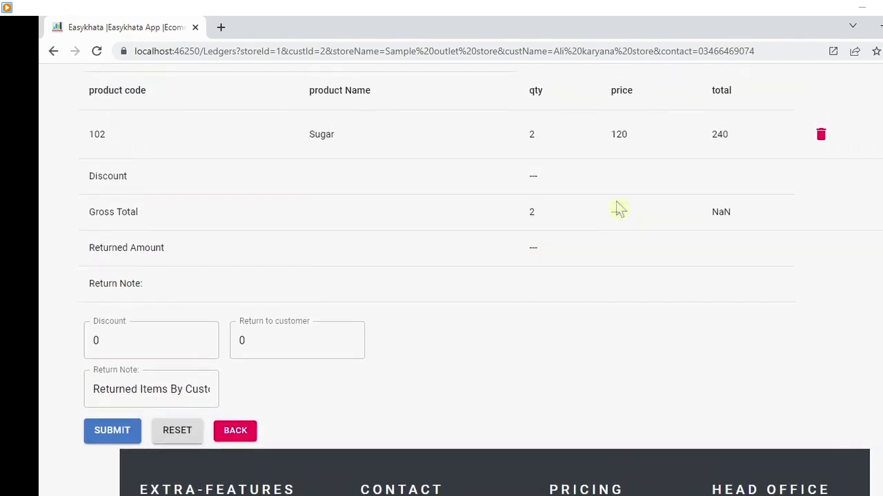
pyautogui.scroll(-5, 619, 208)
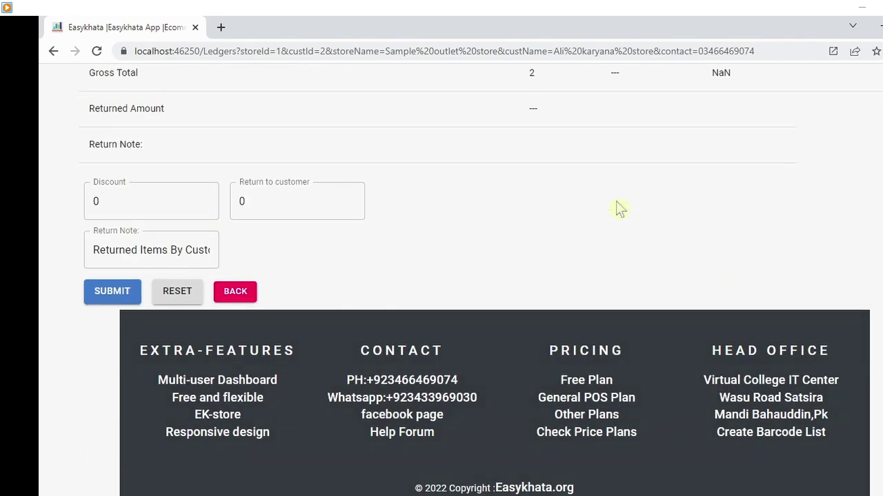
pyautogui.click(238, 296)
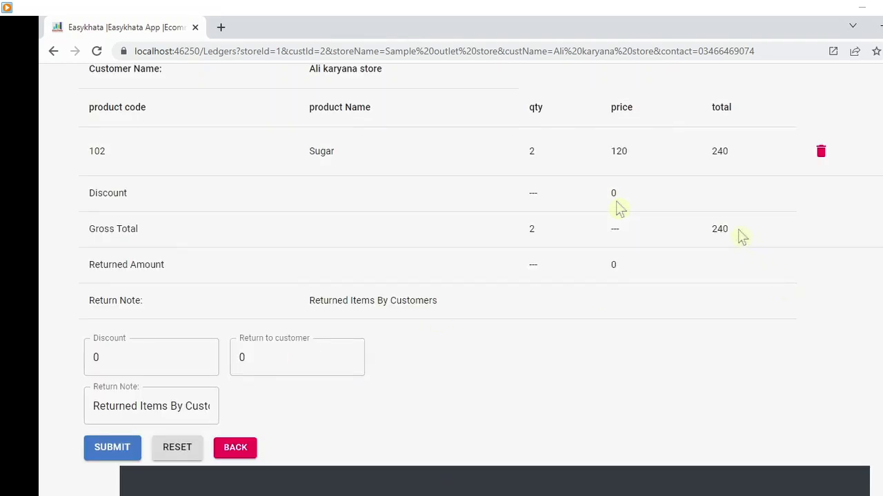
pyautogui.click(738, 231)
pyautogui.click(737, 230)
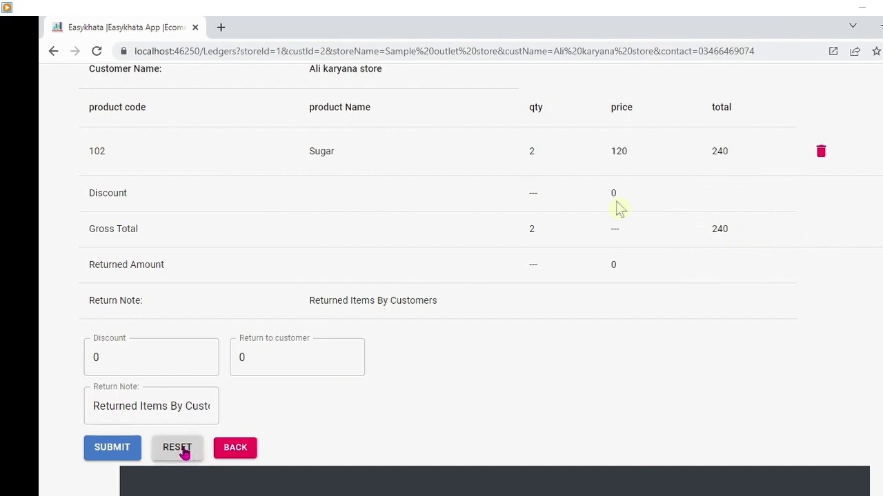
pyautogui.click(183, 450)
pyautogui.click(183, 449)
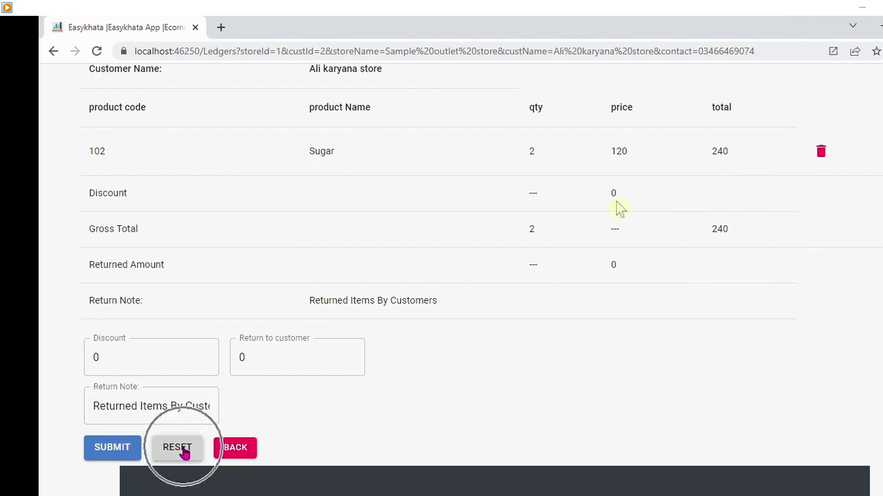
pyautogui.click(735, 231)
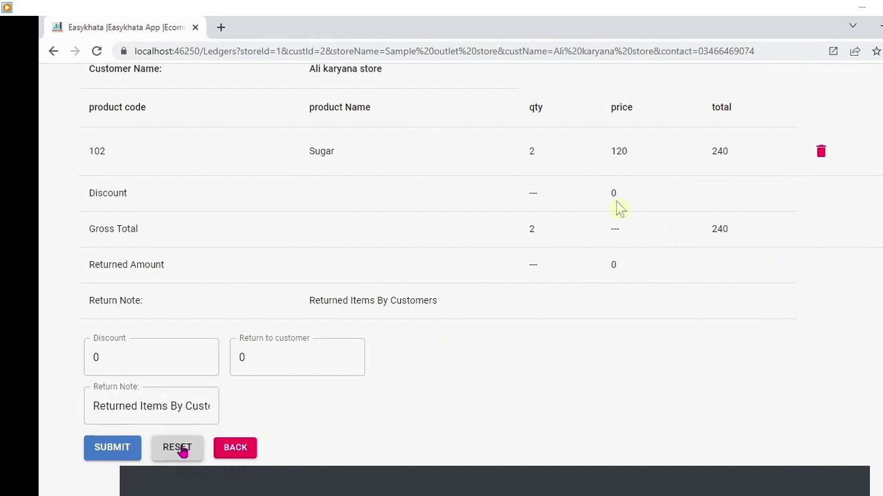
pyautogui.click(296, 366)
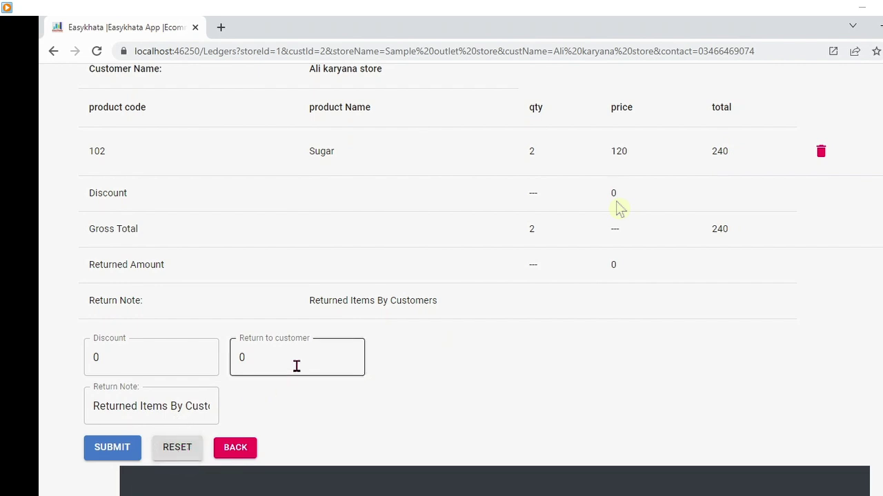
pyautogui.write('2')
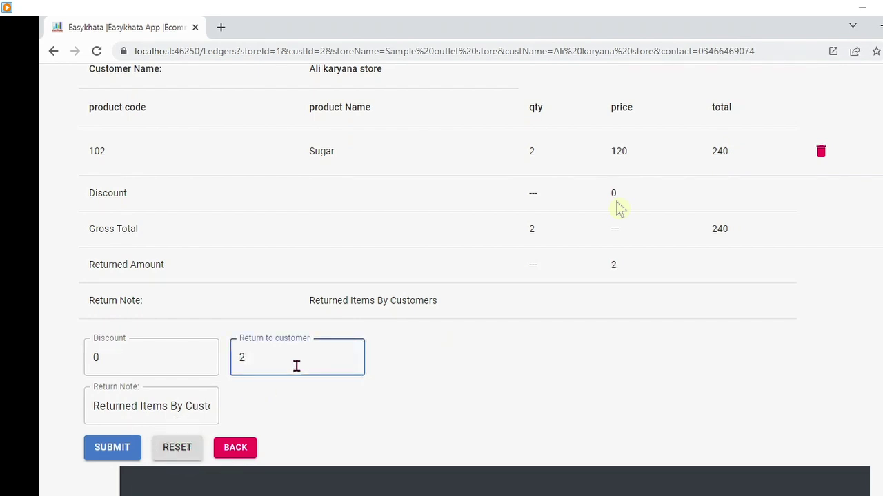
pyautogui.write('40')
pyautogui.click(168, 414)
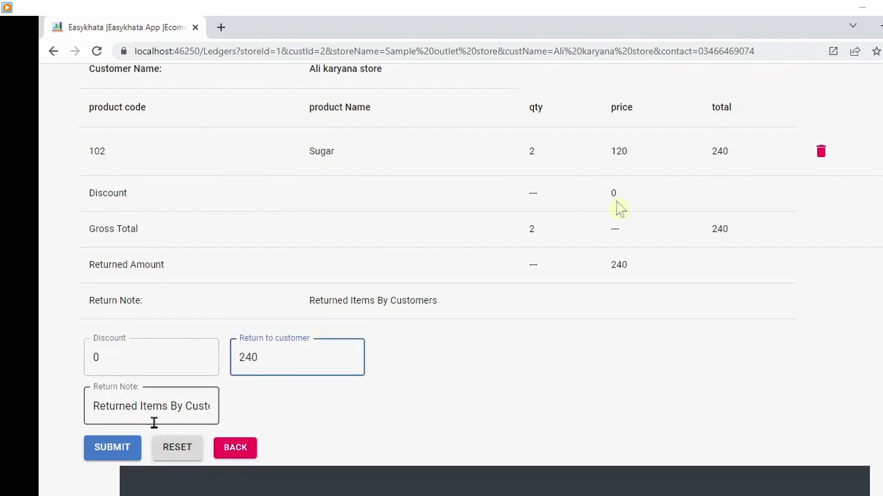
pyautogui.click(117, 448)
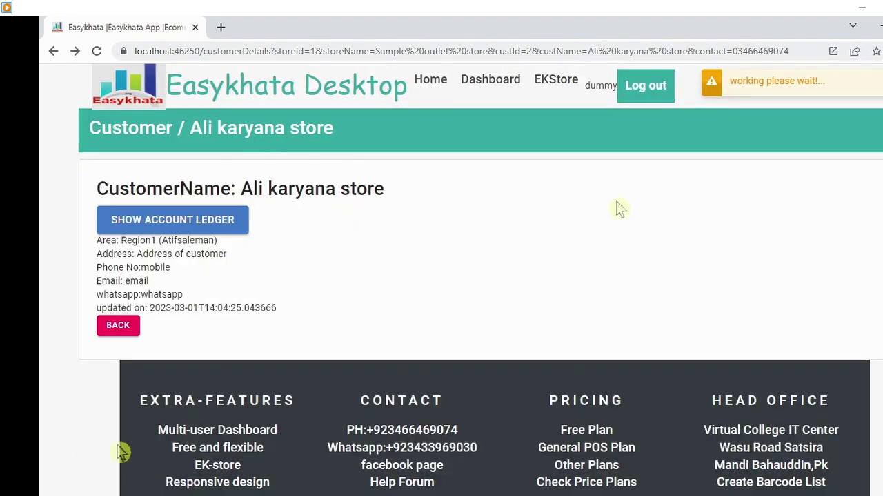
# - Review return slip 1002's details in the ledger, checking its 240 credit
pyautogui.click(207, 222)
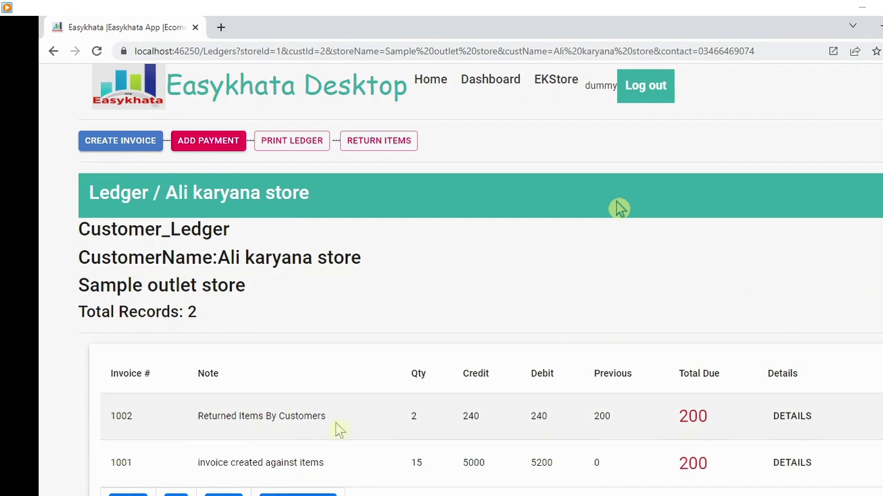
pyautogui.click(739, 422)
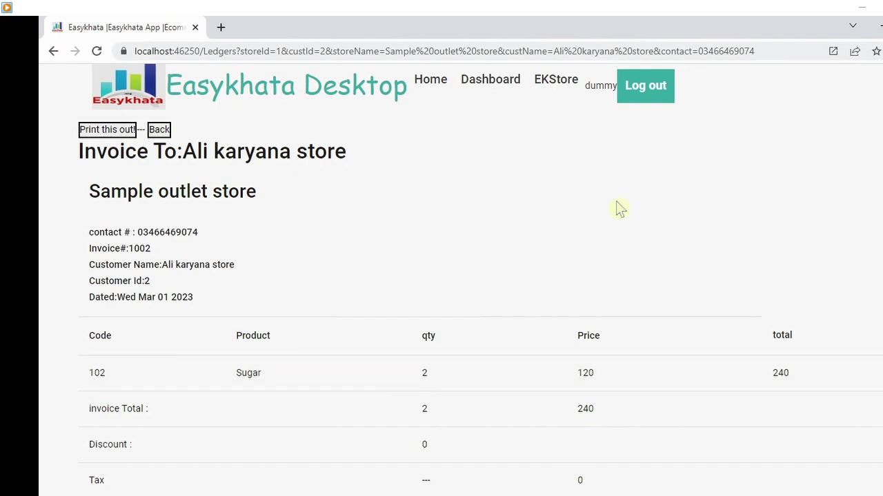
pyautogui.scroll(-2, 619, 209)
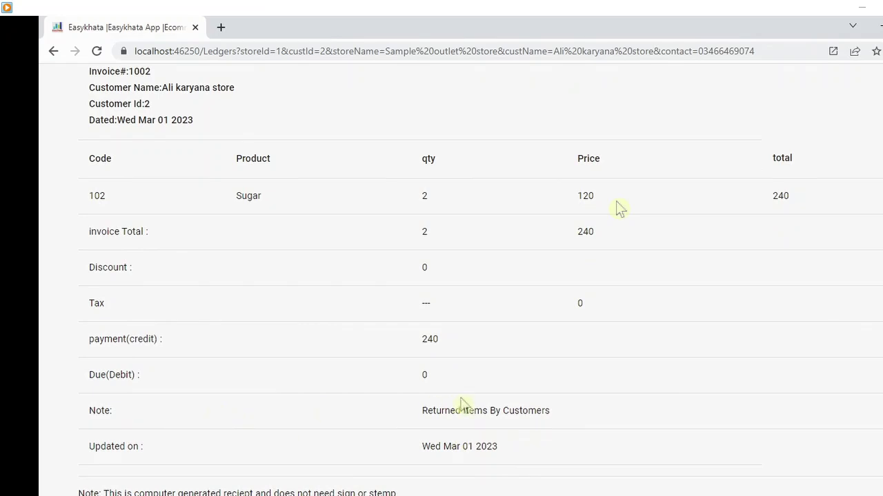
pyautogui.click(522, 412)
pyautogui.moveTo(453, 342); pyautogui.dragTo(400, 350)
pyautogui.scroll(-2, 617, 202)
pyautogui.scroll(4, 617, 202)
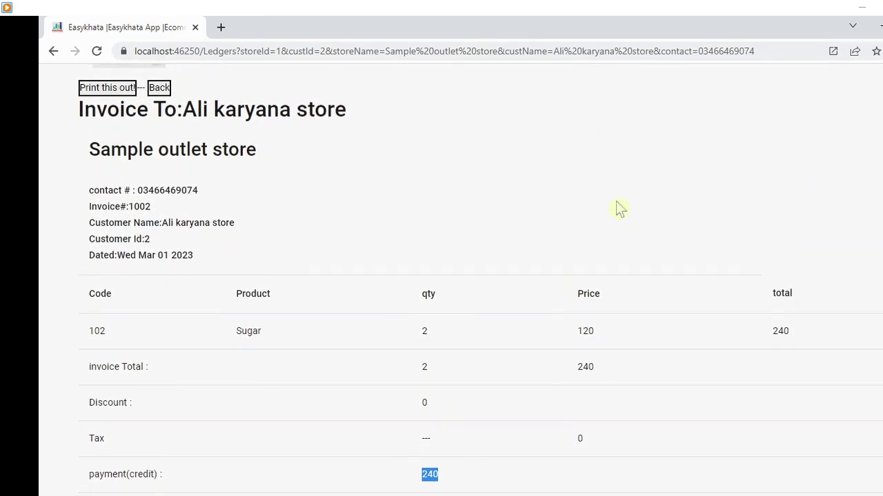
pyautogui.click(162, 90)
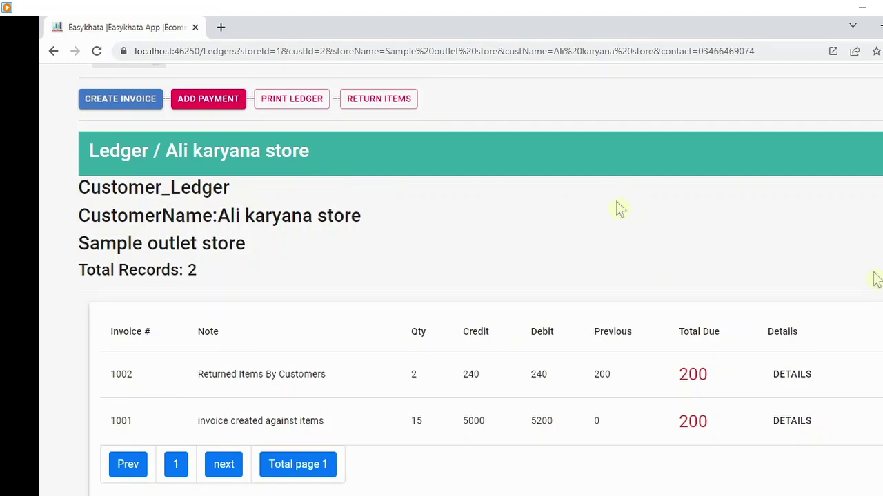
# - Record and submit a 200 payment received from Ali karyana store
pyautogui.click(219, 98)
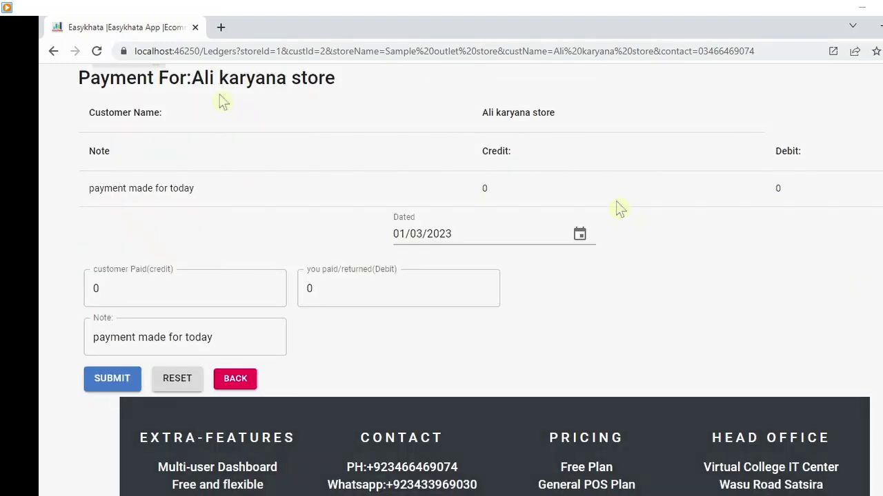
pyautogui.click(438, 234)
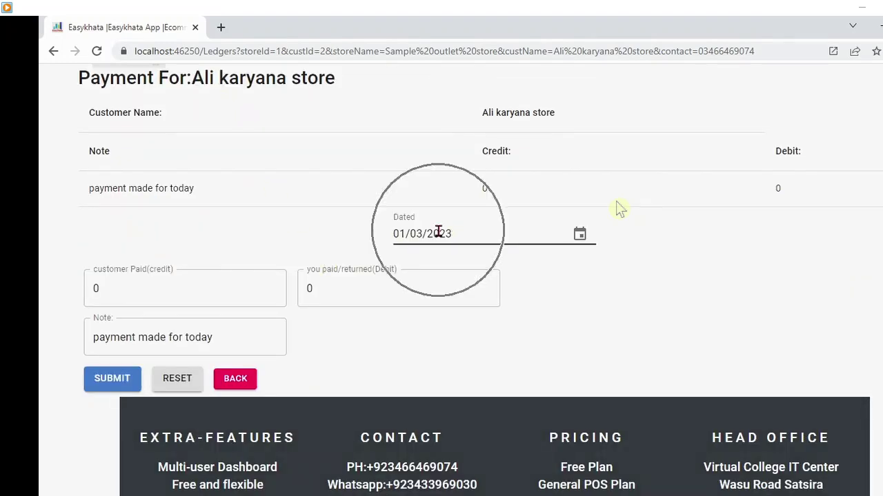
pyautogui.click(335, 299)
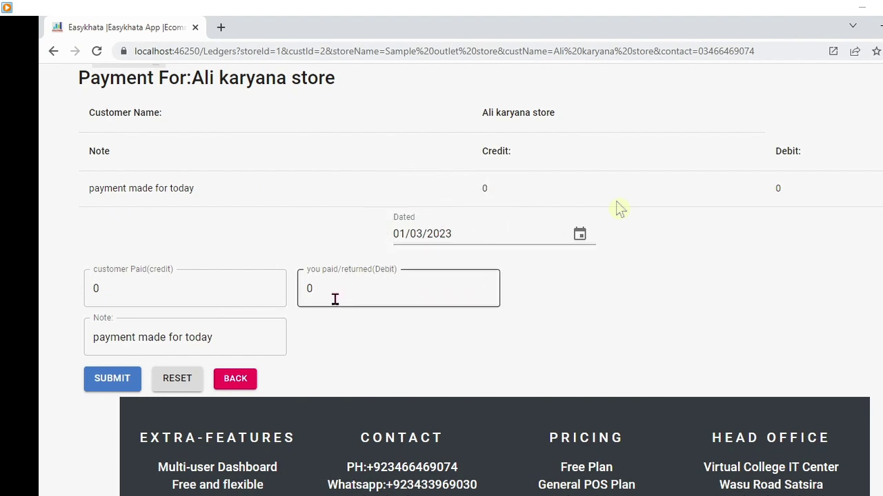
pyautogui.click(193, 282)
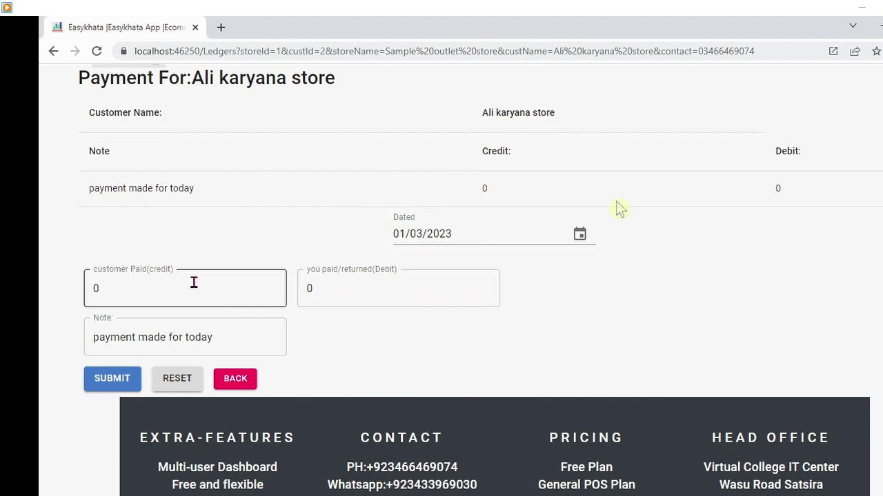
pyautogui.write('200')
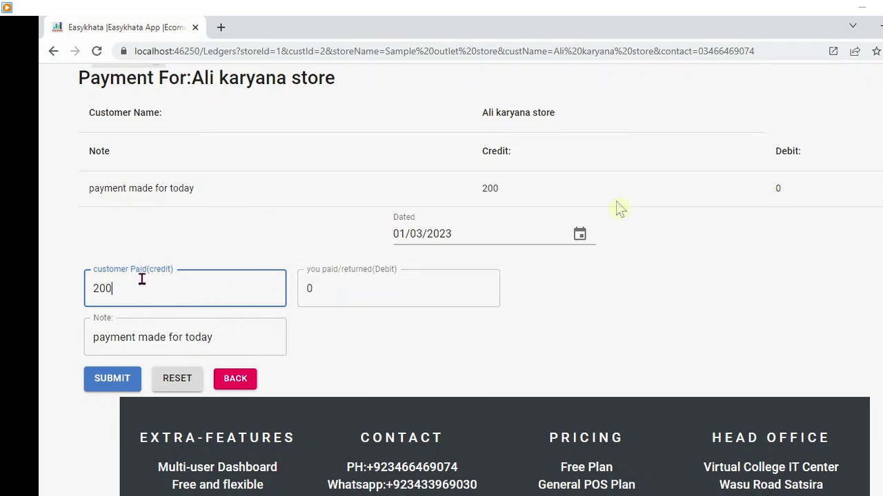
pyautogui.click(107, 379)
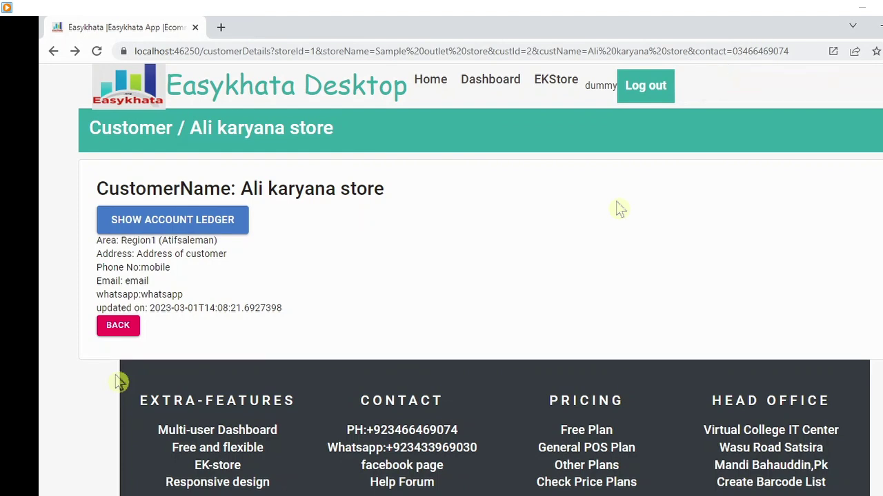
# - Open Ali karyana store's printable ledger and check invoice 1001's quantity 15 and return 1002's quantity 2
pyautogui.click(776, 93)
pyautogui.click(200, 220)
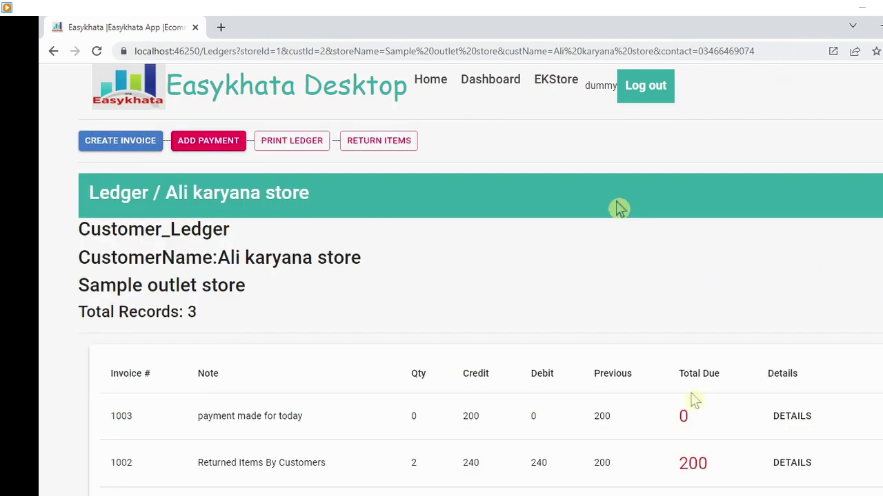
pyautogui.press('ctrl')
pyautogui.click(316, 141)
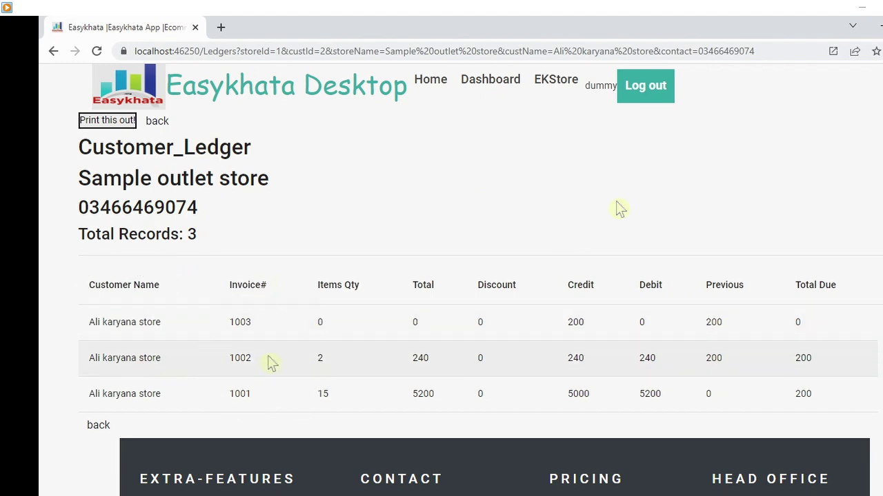
pyautogui.click(334, 391)
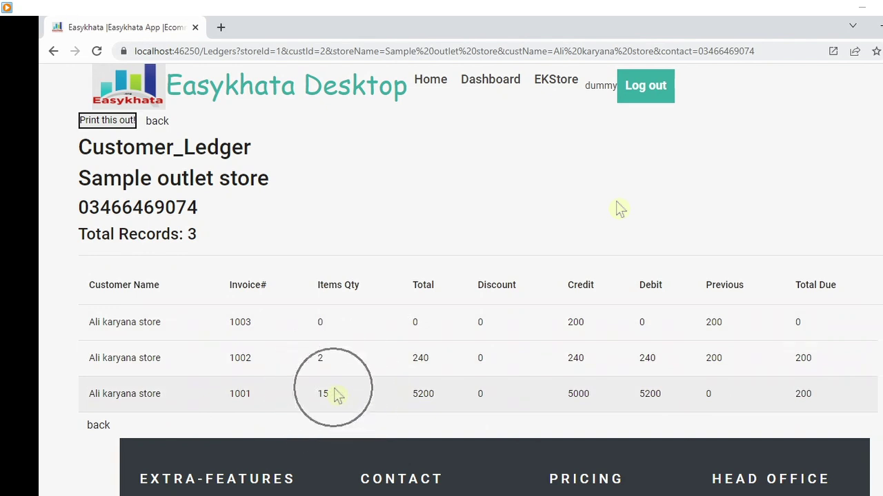
pyautogui.click(324, 355)
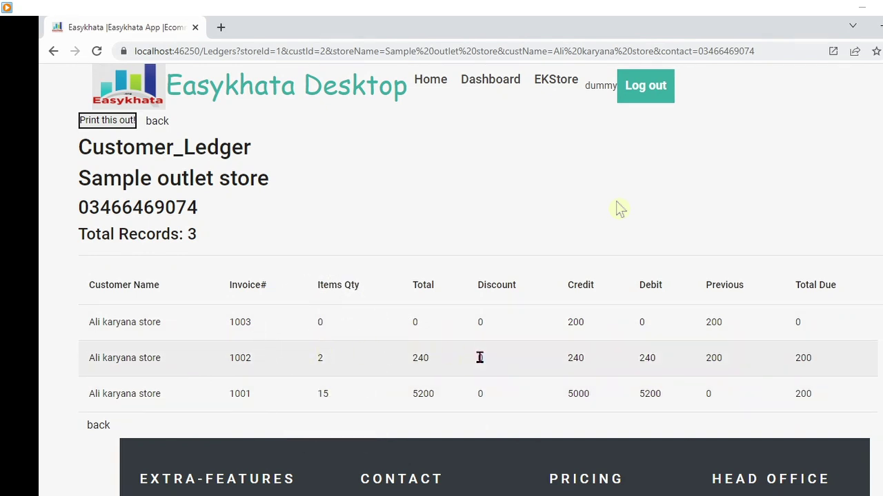
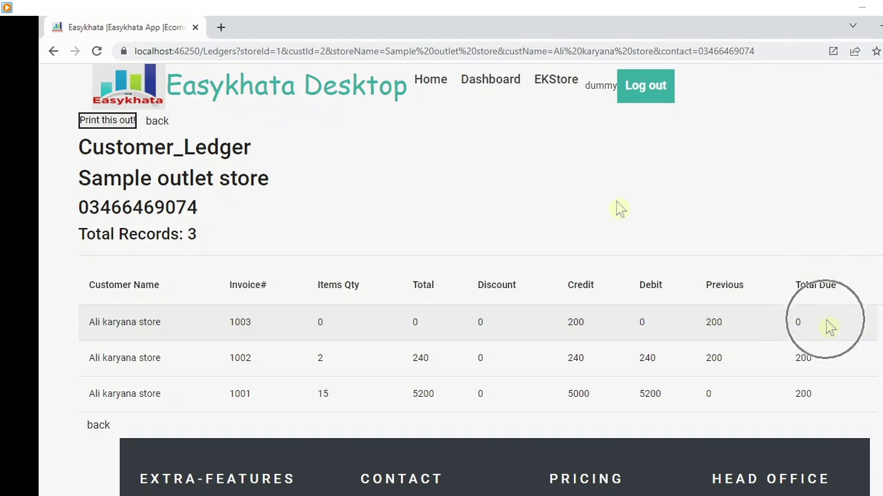
# - Go back from the ledger to the customer list and check both customers' 0 balances
pyautogui.click(159, 123)
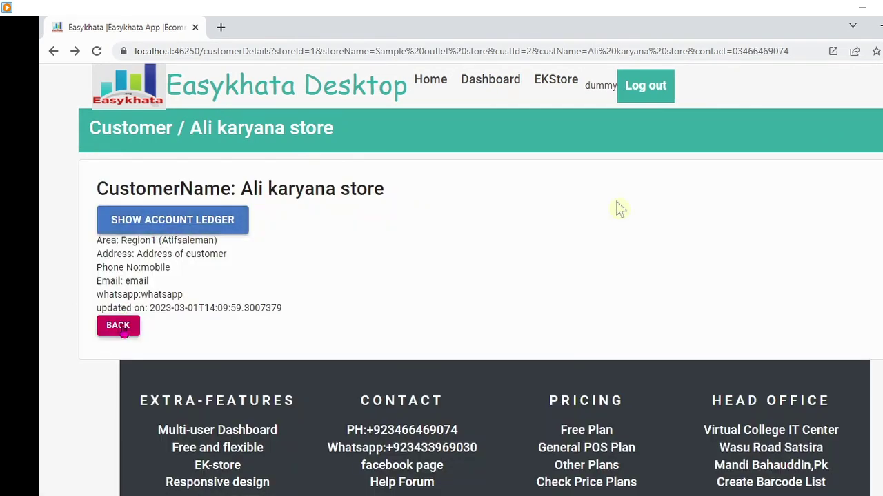
pyautogui.click(120, 327)
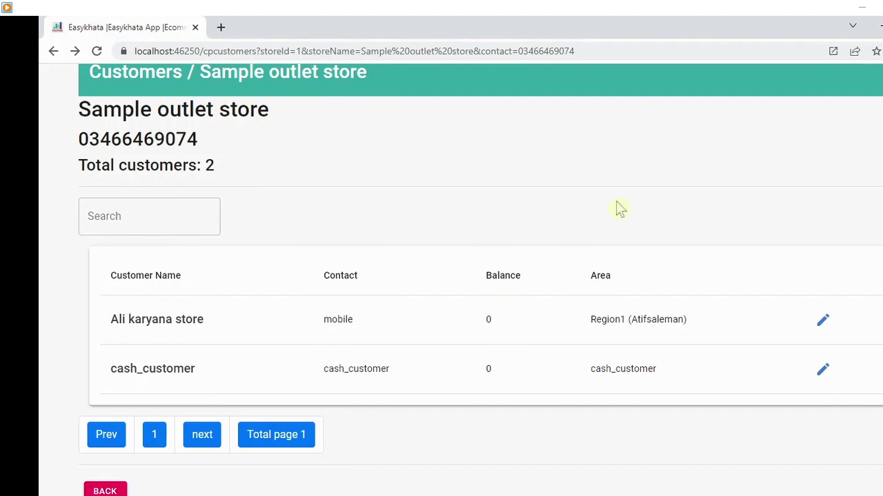
pyautogui.scroll(1, 618, 209)
pyautogui.scroll(1, 617, 207)
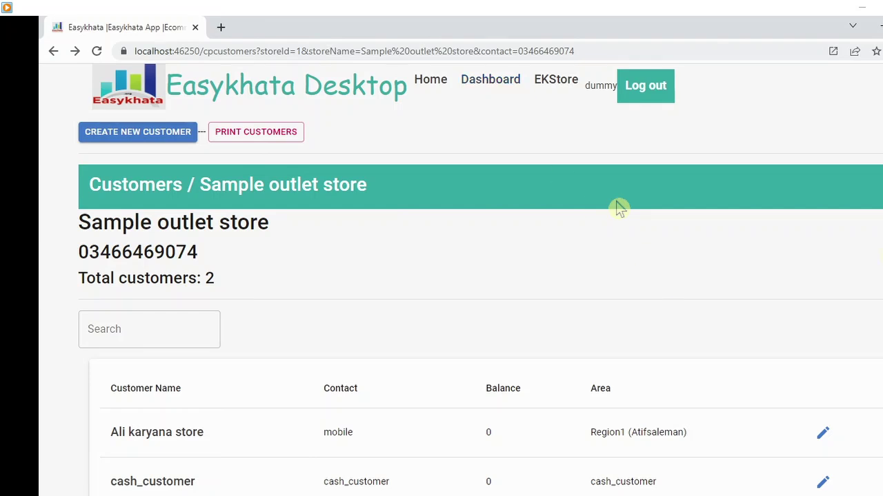
pyautogui.scroll(-2, 619, 209)
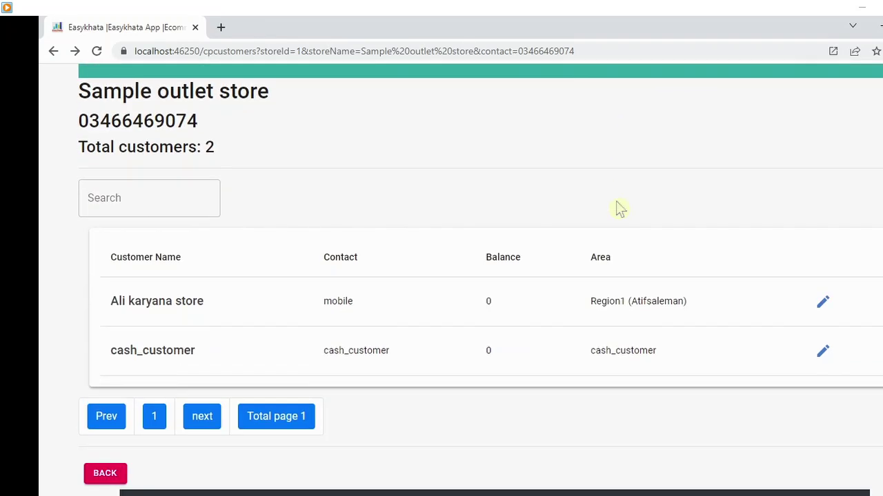
pyautogui.click(484, 299)
pyautogui.click(494, 364)
pyautogui.click(225, 352)
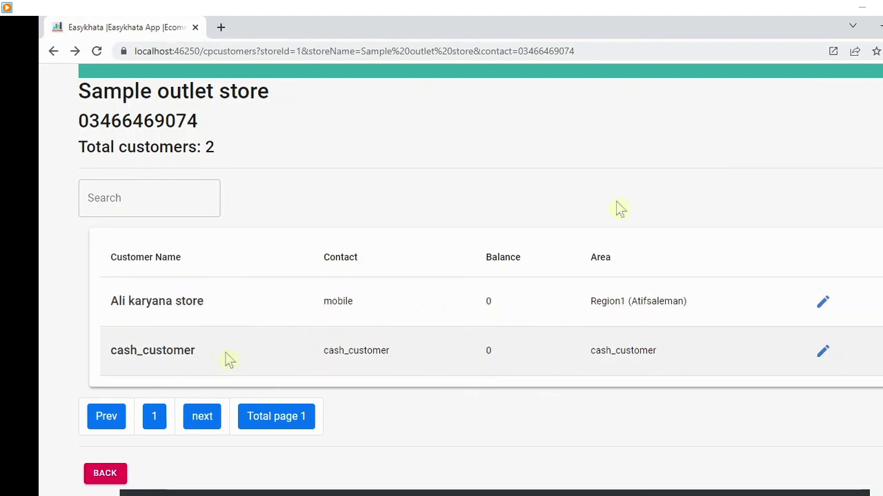
pyautogui.click(501, 360)
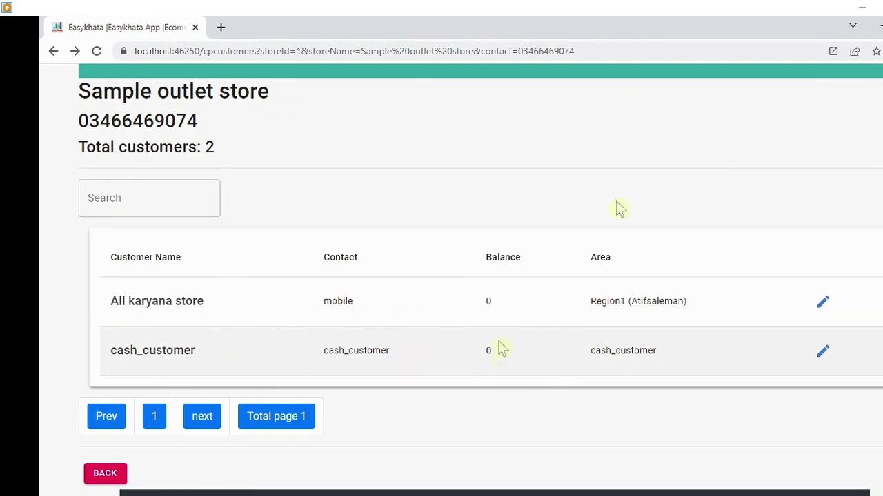
pyautogui.click(497, 306)
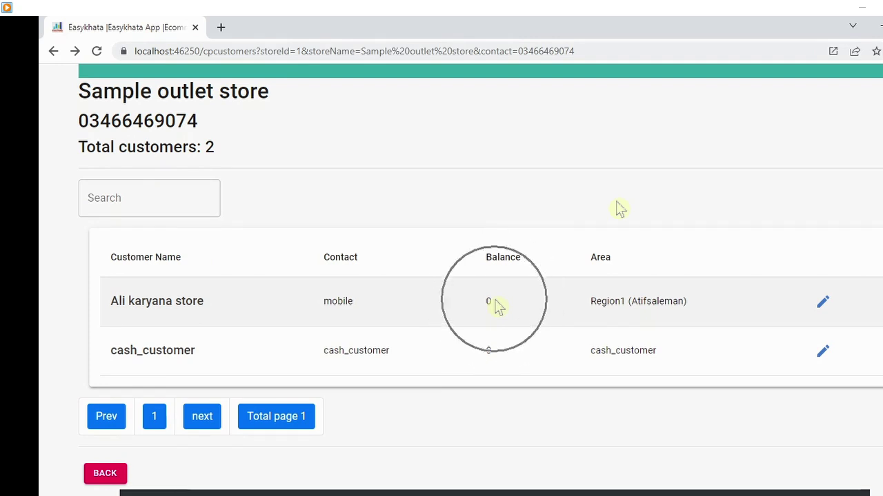
# - Search the customer list for 'region', then for 'atif', leaving only Ali karyana store
pyautogui.click(161, 209)
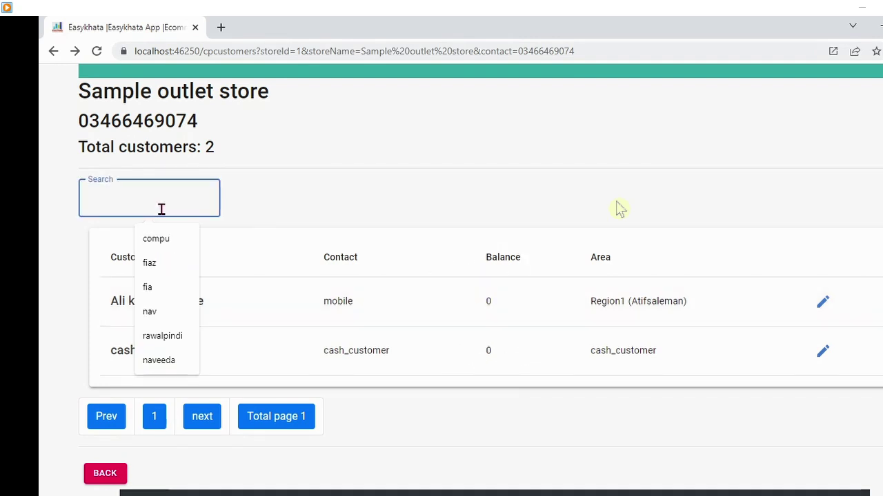
pyautogui.write("'")
pyautogui.press('BackSpace')
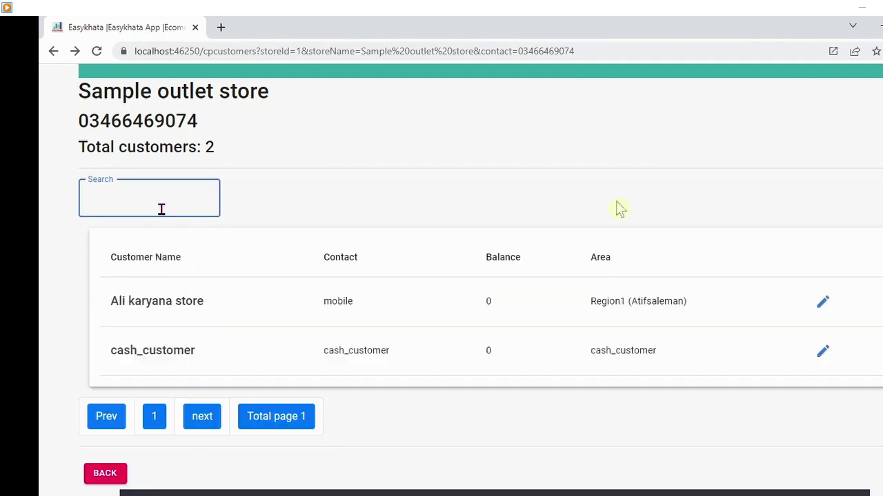
pyautogui.write('reg')
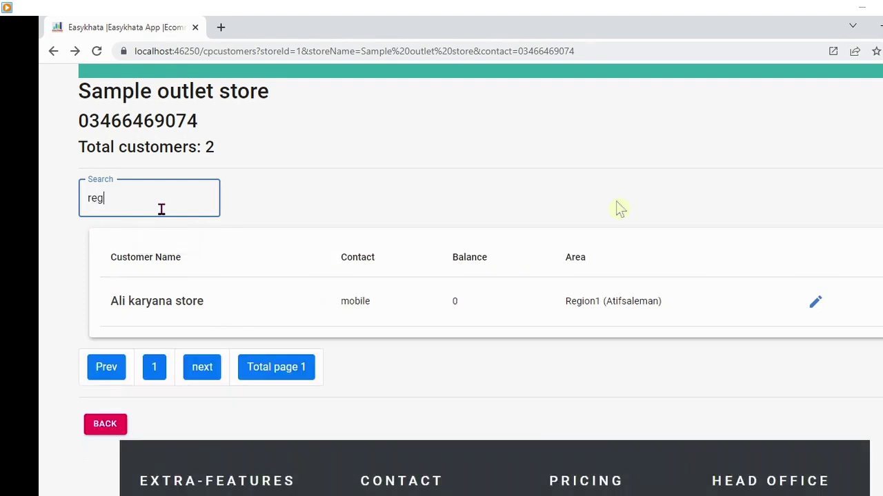
pyautogui.write('ion')
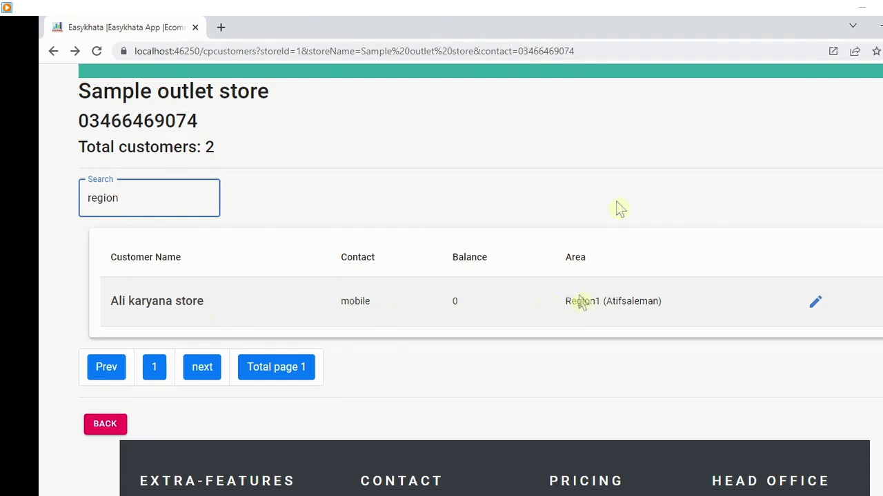
pyautogui.press('BackSpace')
pyautogui.press('BackSpace')
pyautogui.press('BackSpace')
pyautogui.press('BackSpace')
pyautogui.press('BackSpace')
pyautogui.press('BackSpace')
pyautogui.write('atif')
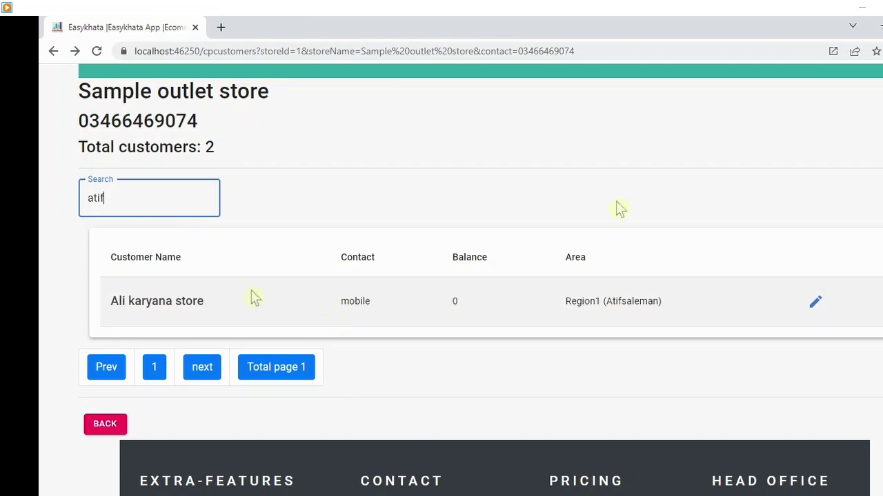
pyautogui.moveTo(373, 303); pyautogui.dragTo(337, 302)
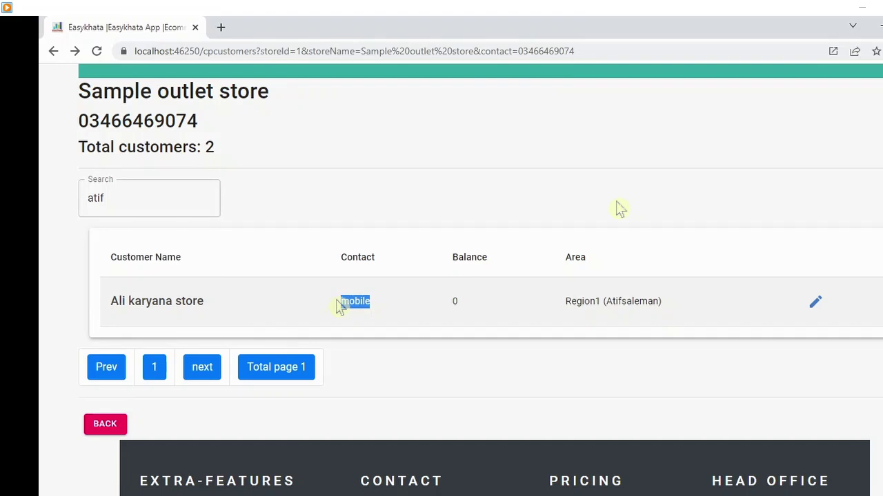
pyautogui.click(830, 309)
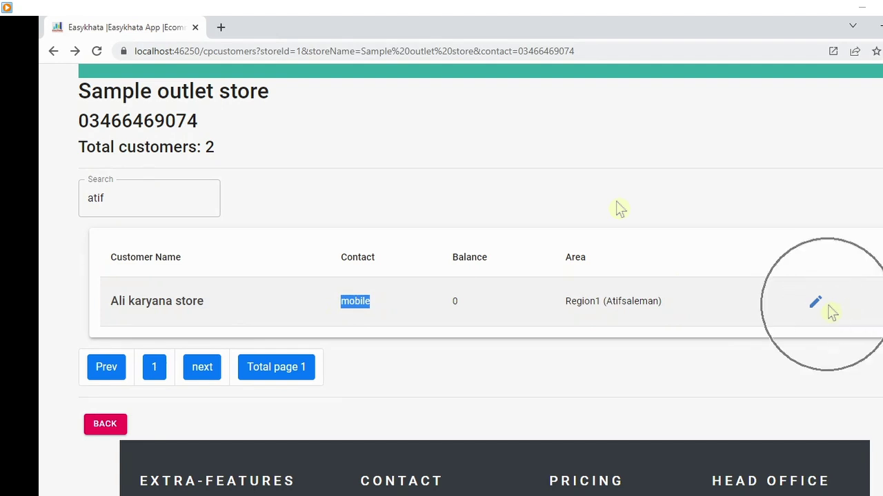
pyautogui.click(831, 311)
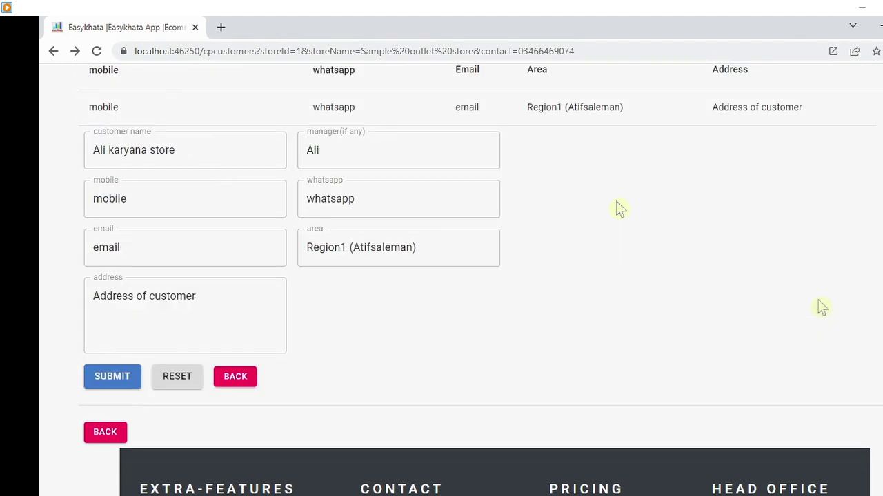
pyautogui.click(174, 200)
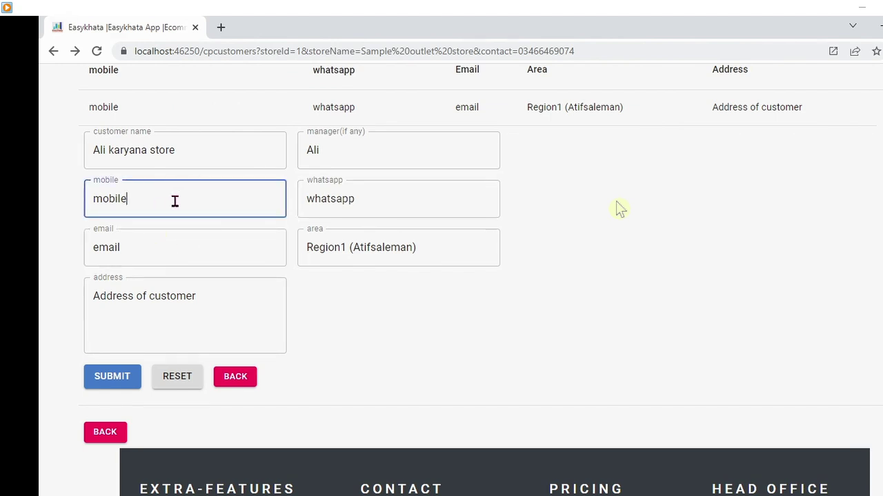
pyautogui.press('BackSpace')
pyautogui.press('BackSpace')
pyautogui.press('BackSpace')
pyautogui.press('BackSpace')
pyautogui.press('BackSpace')
pyautogui.press('BackSpace')
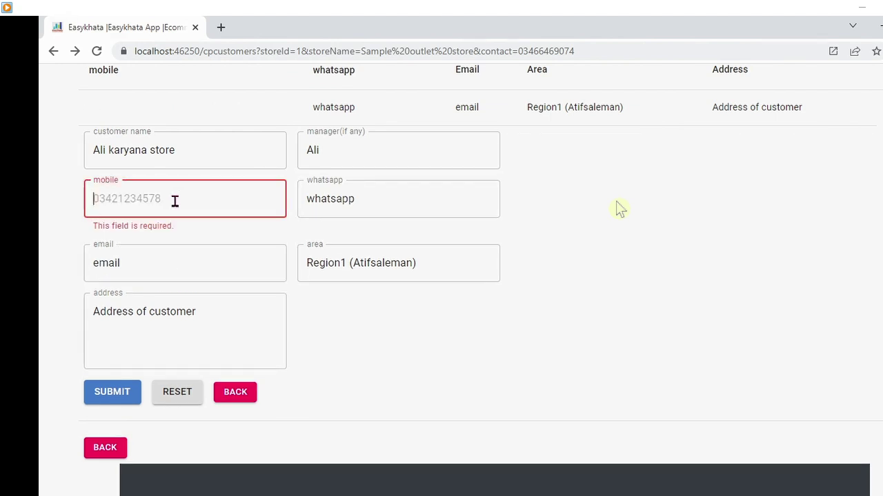
pyautogui.click(174, 200)
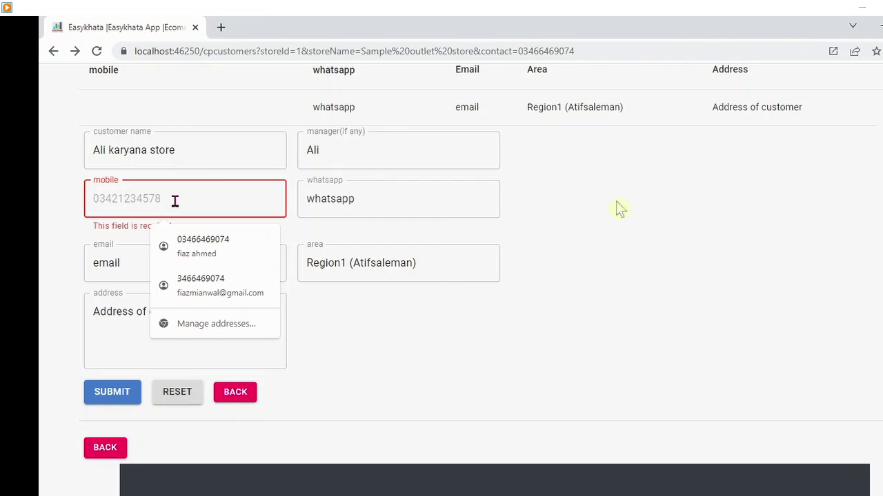
pyautogui.write('03')
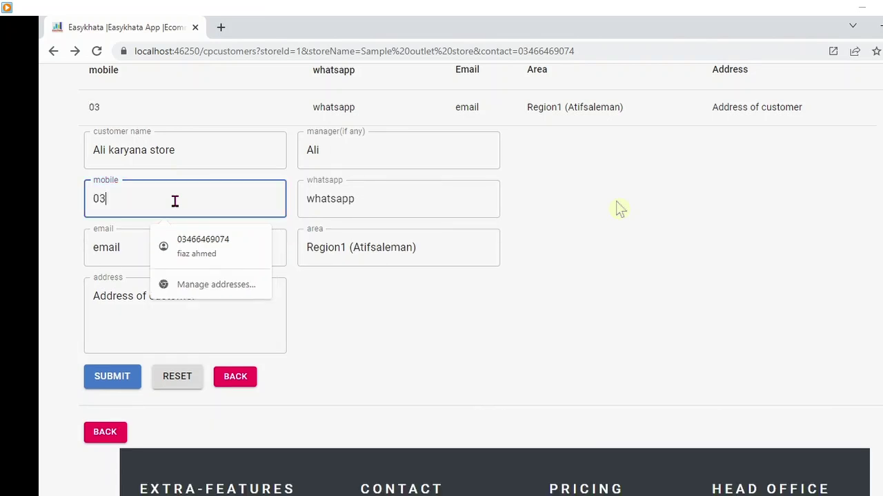
pyautogui.write('21000000')
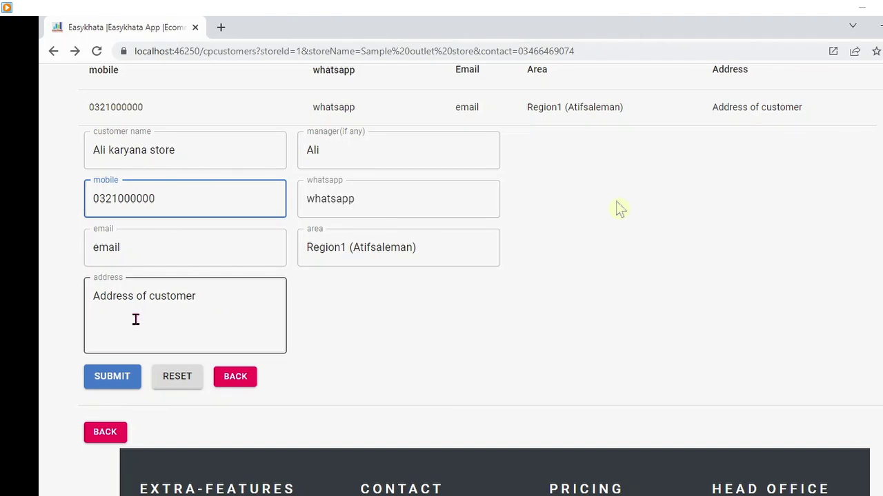
pyautogui.click(114, 379)
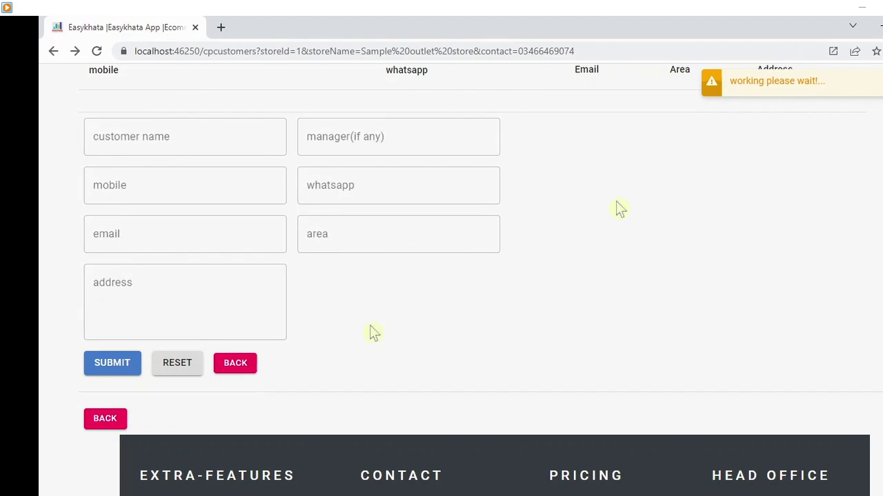
pyautogui.click(242, 374)
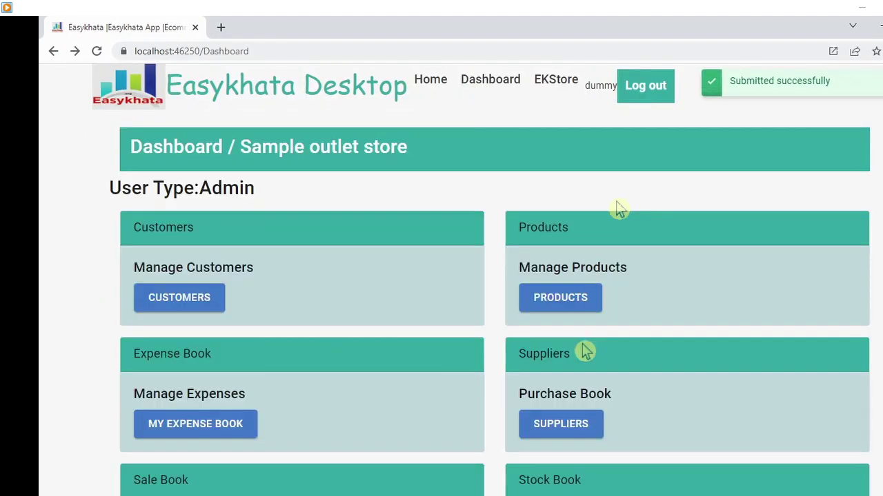
pyautogui.click(203, 298)
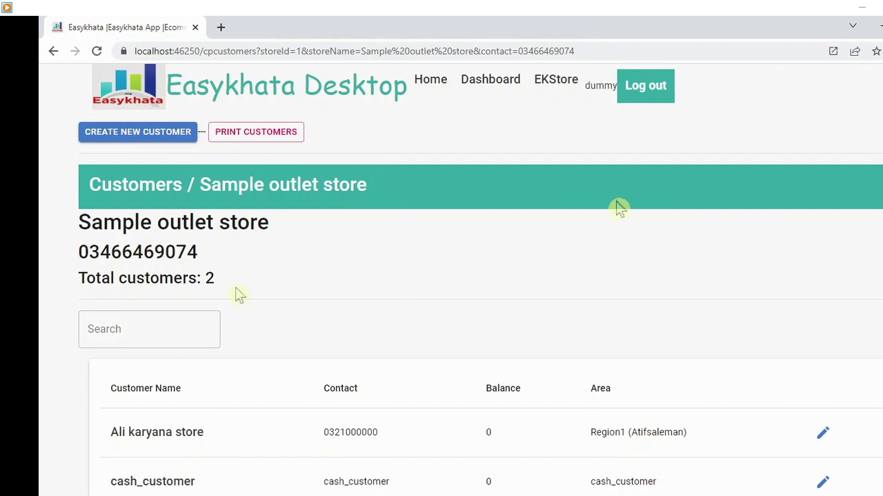
pyautogui.click(138, 320)
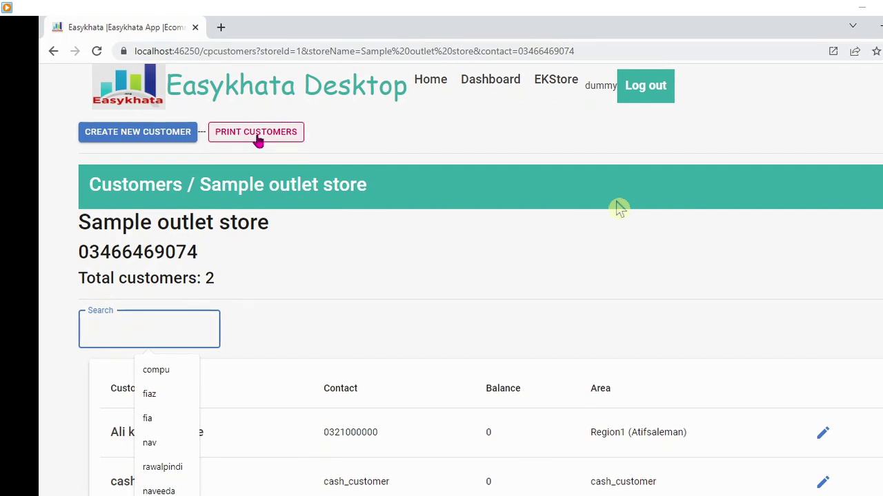
pyautogui.click(483, 91)
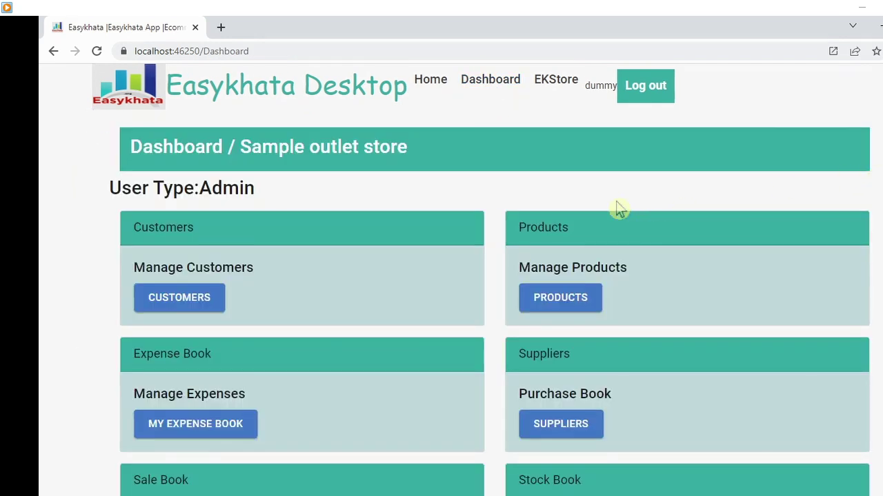
pyautogui.scroll(-2, 619, 209)
# - Start a new supplier named 'aslam wholeseller' with manager 'aslam'
pyautogui.click(594, 287)
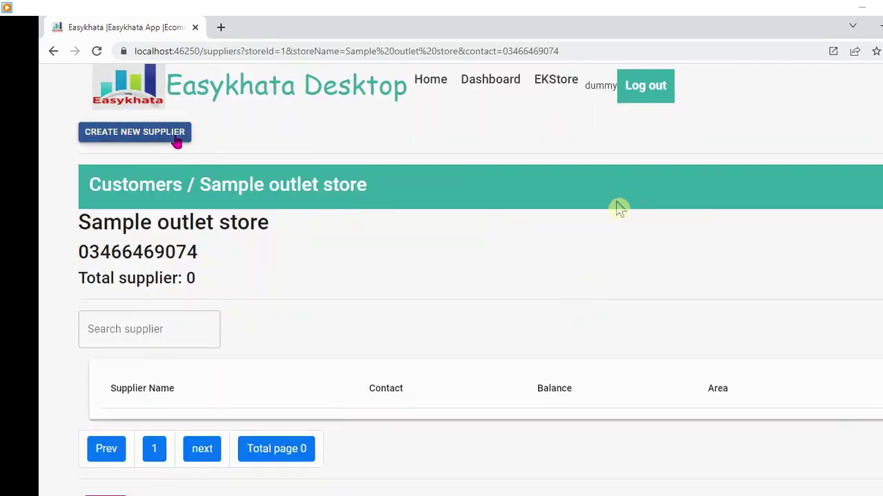
pyautogui.click(175, 139)
pyautogui.click(189, 249)
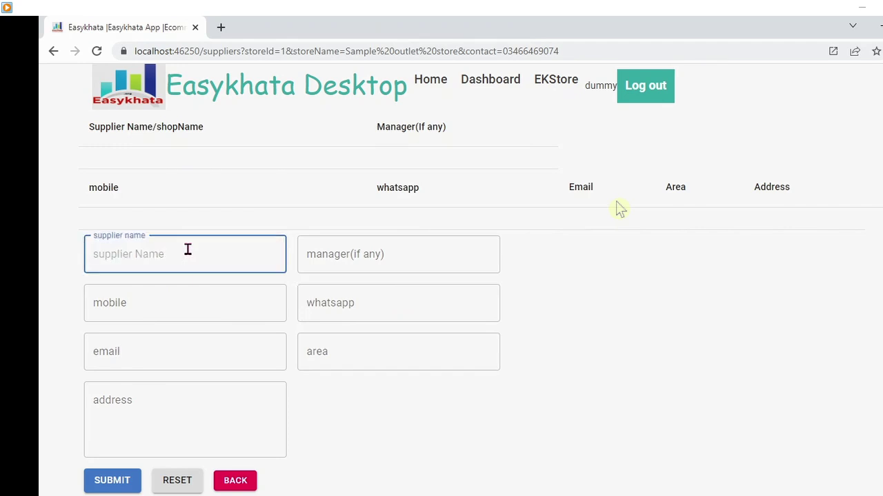
pyautogui.write('aslam wholesa')
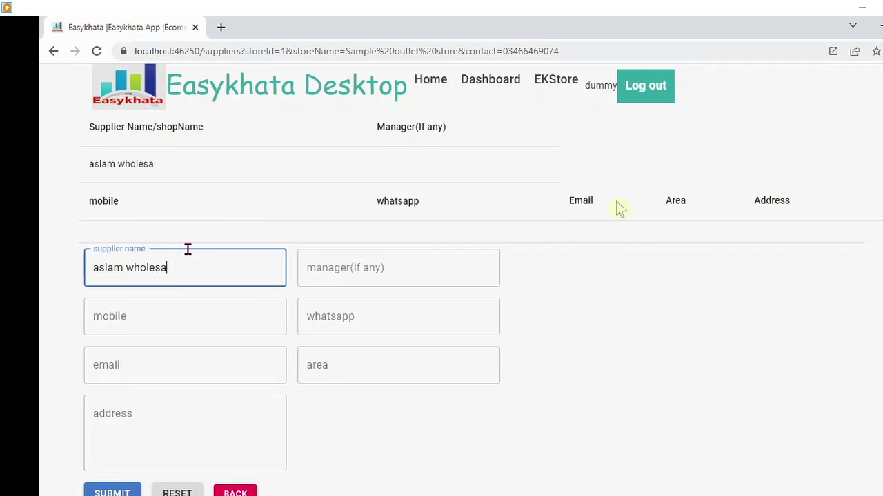
pyautogui.press('BackSpace')
pyautogui.write('eller')
pyautogui.press('Tab')
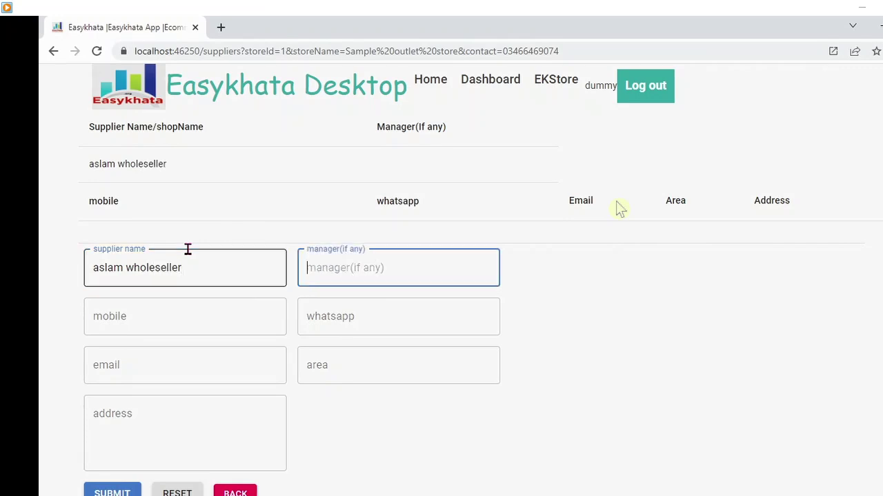
pyautogui.write('aslam')
pyautogui.press('Tab')
pyautogui.click(153, 309)
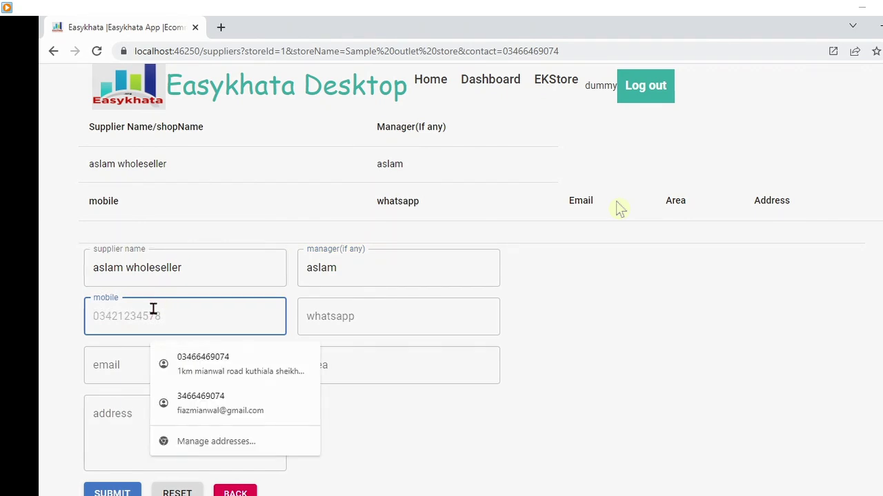
pyautogui.write('03')
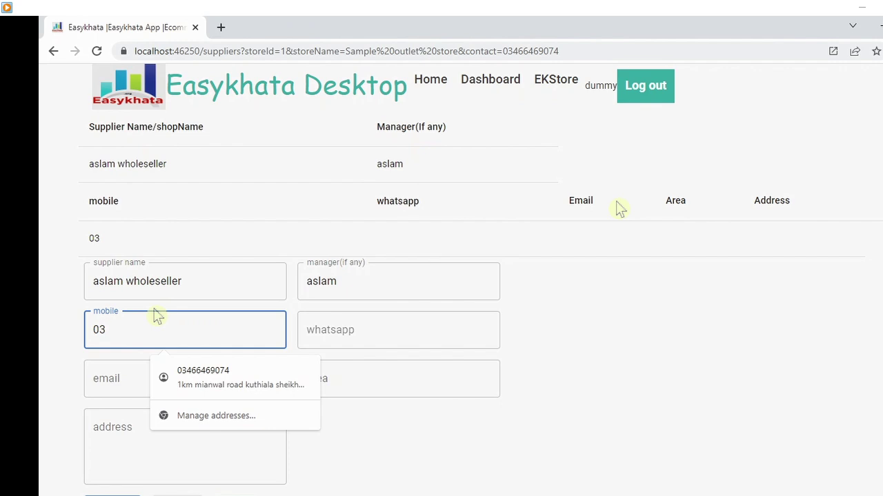
pyautogui.write('22000000')
pyautogui.press('Tab')
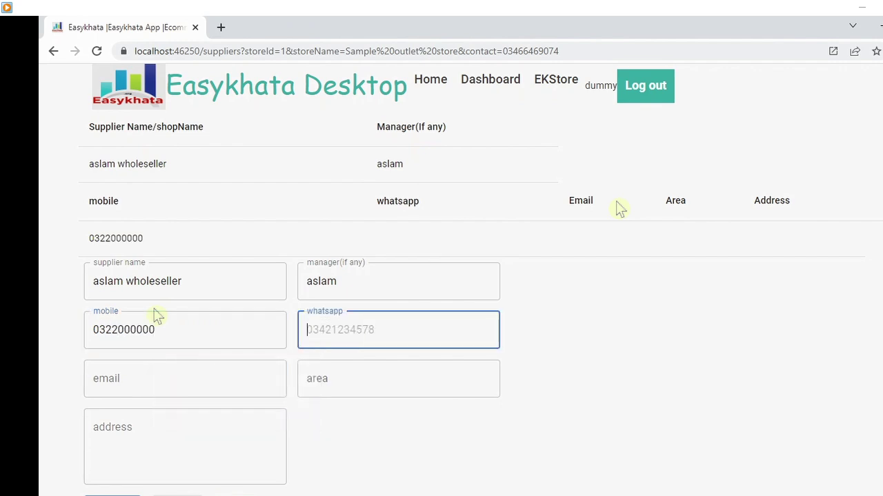
pyautogui.write('whata')
pyautogui.press('Tab')
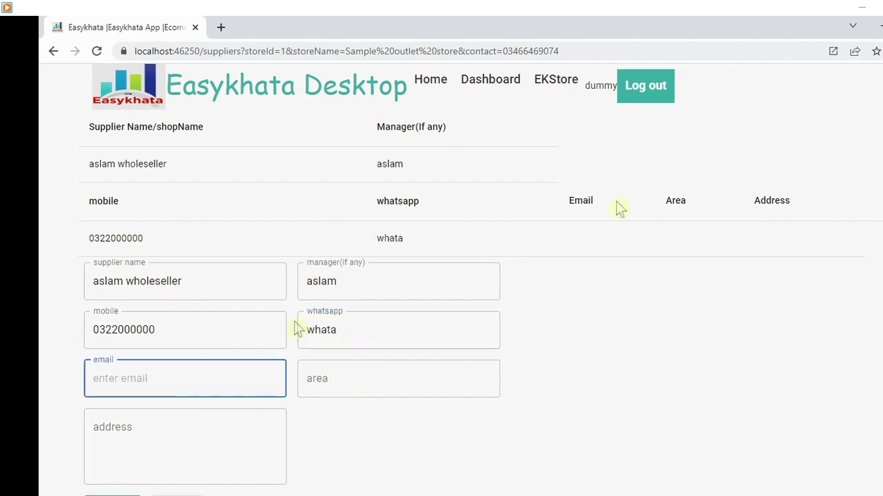
pyautogui.write('email')
# - Set area 'region5 (lahore)' and address 'some detail', then submit the supplier
pyautogui.press('Tab')
pyautogui.write('region')
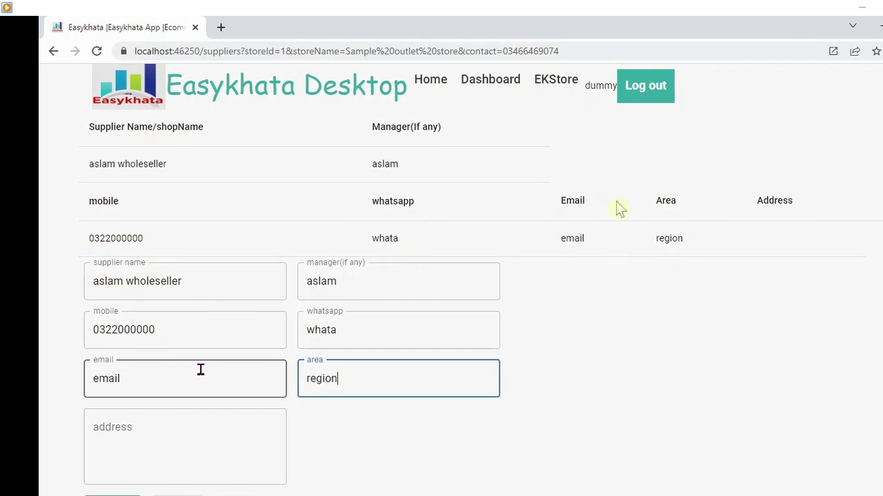
pyautogui.write('5')
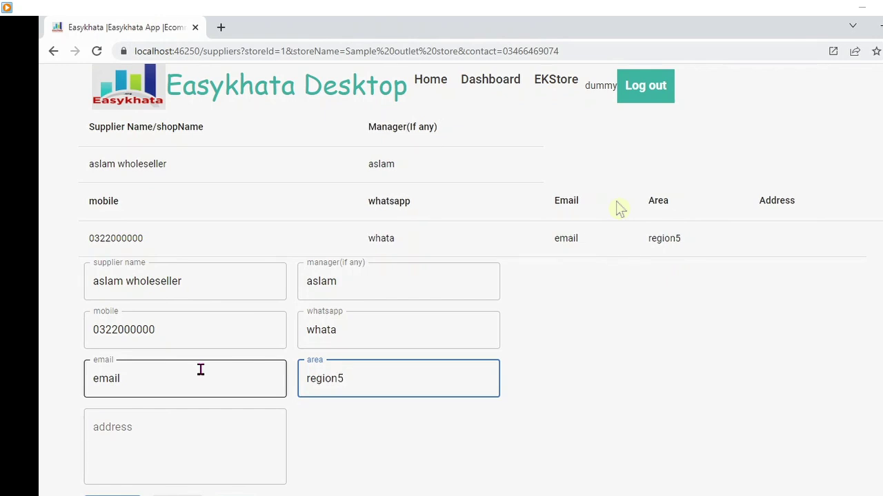
pyautogui.write(' (')
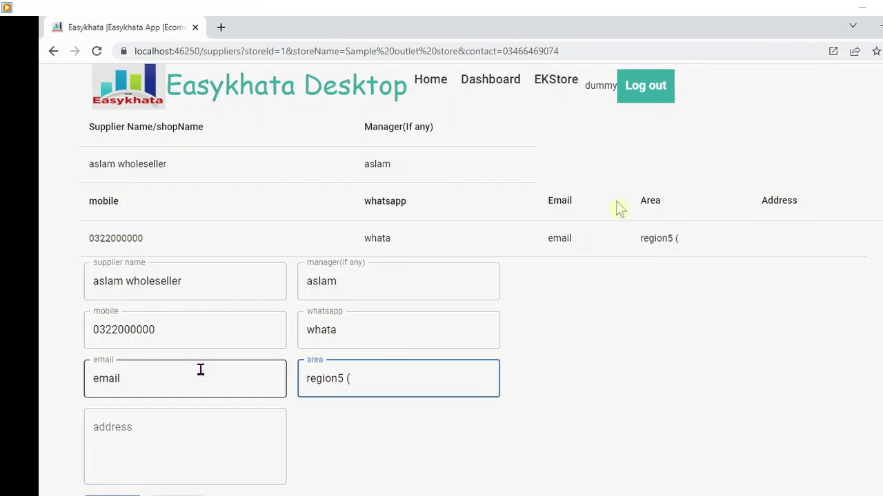
pyautogui.write('la')
pyautogui.press('BackSpace')
pyautogui.press('BackSpace')
pyautogui.press('BackSpace')
pyautogui.write('(lahore')
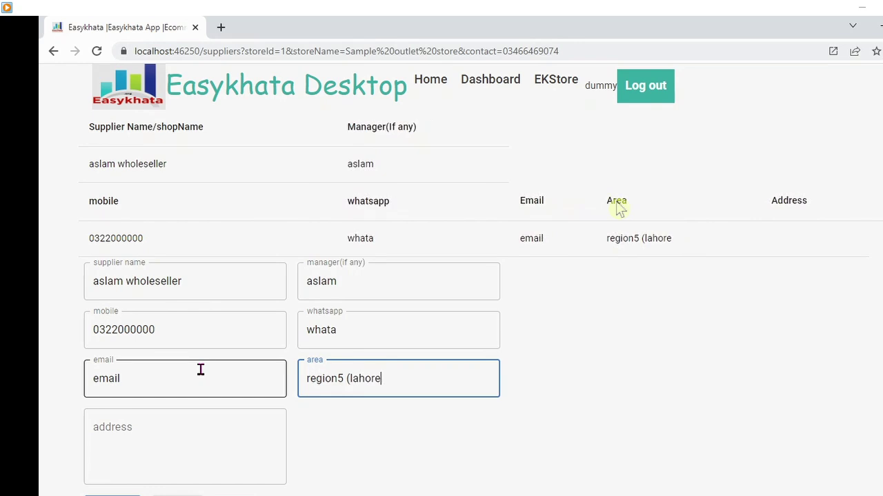
pyautogui.write(')')
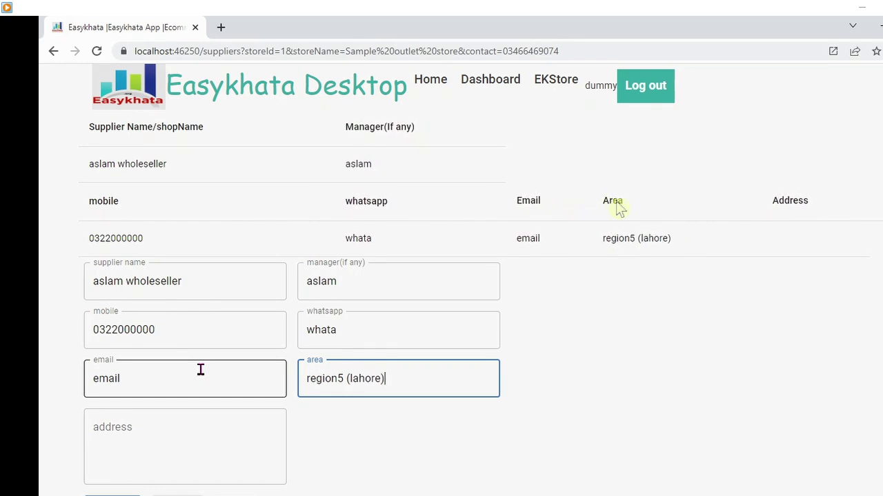
pyautogui.click(182, 419)
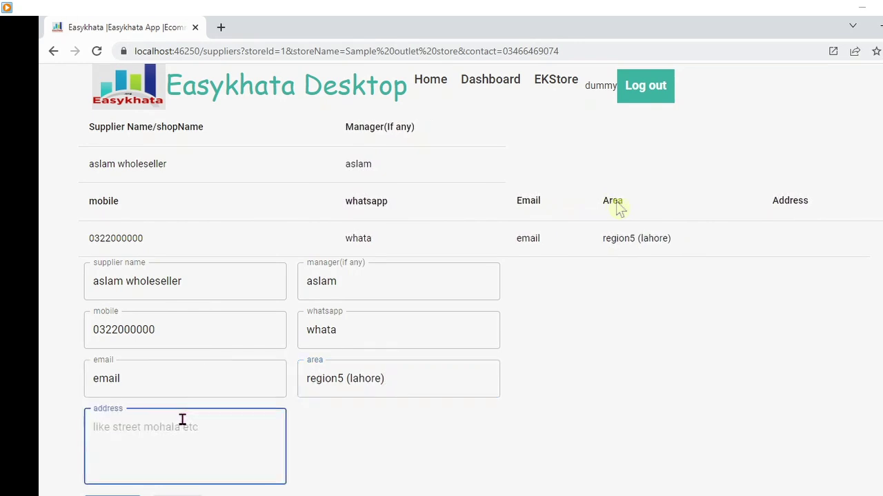
pyautogui.write('som')
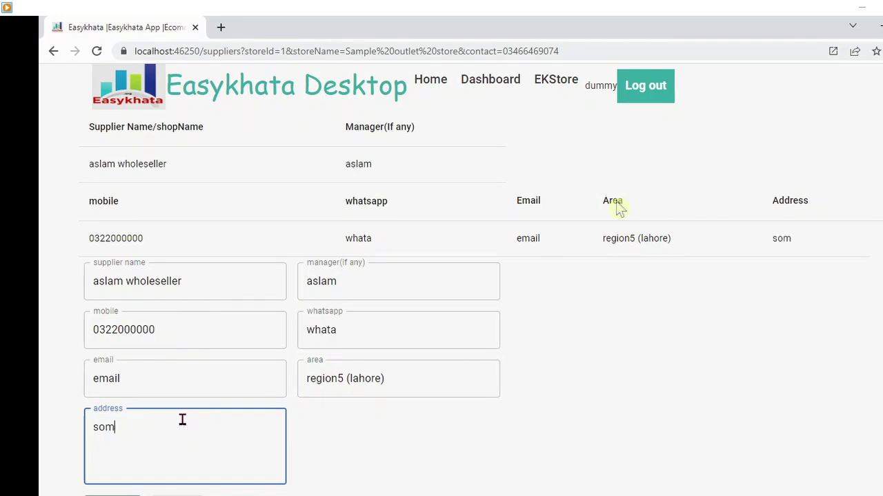
pyautogui.write('e detail')
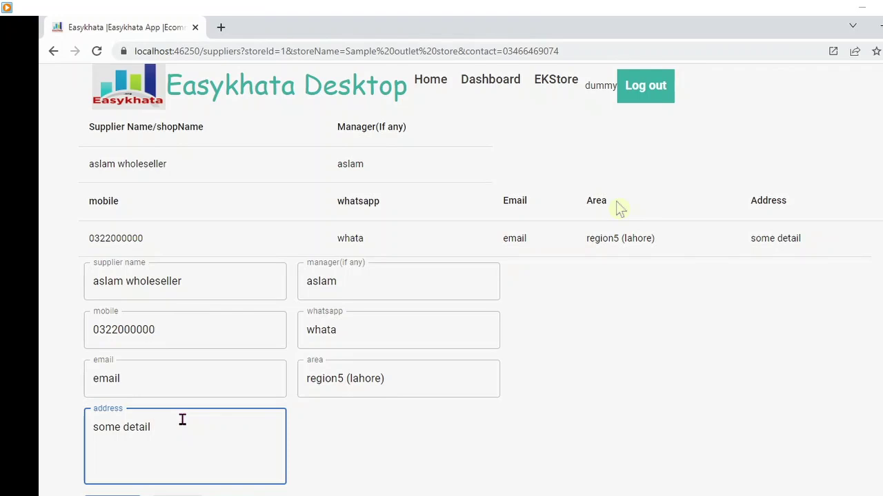
pyautogui.click(116, 495)
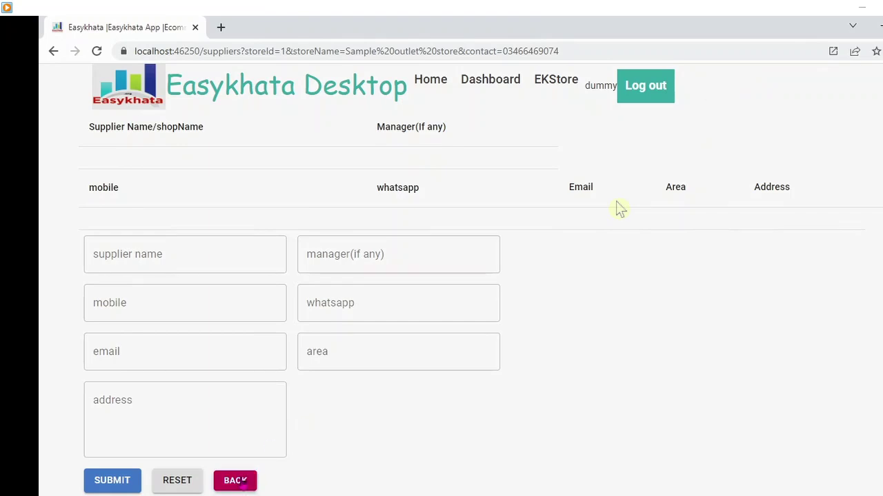
# - Open aslam wholeseller's account ledger from the suppliers list
pyautogui.click(241, 480)
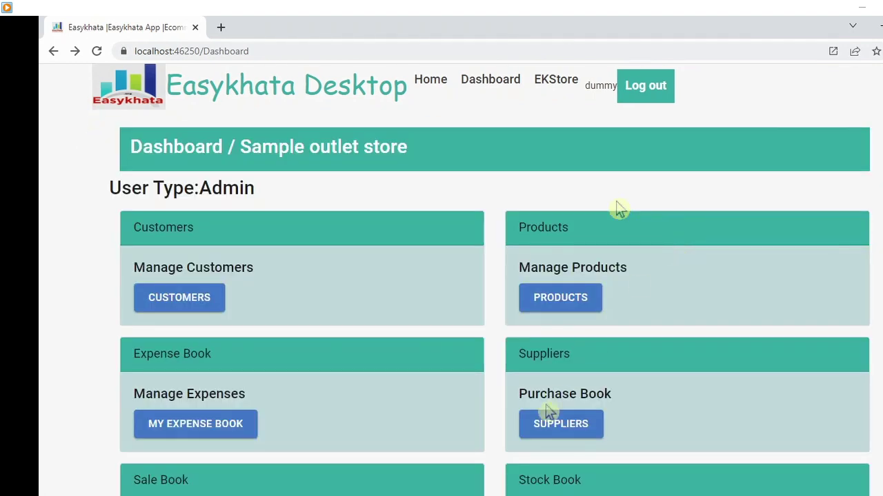
pyautogui.click(560, 435)
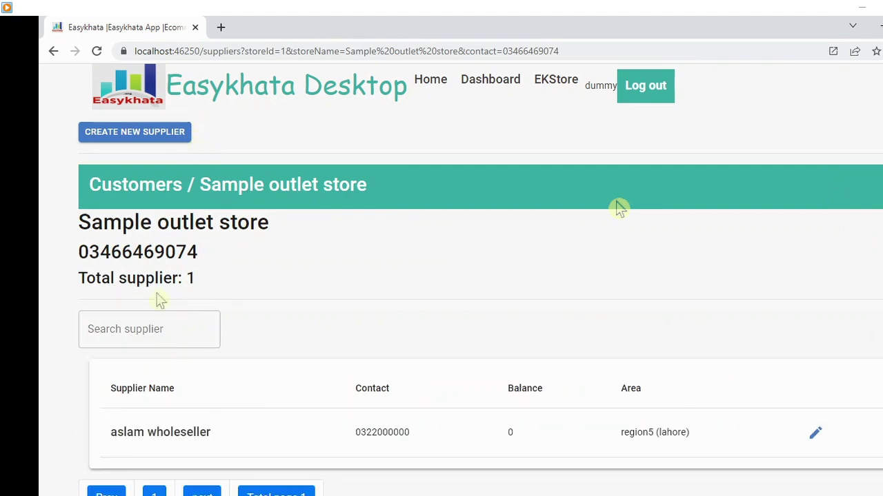
pyautogui.click(211, 437)
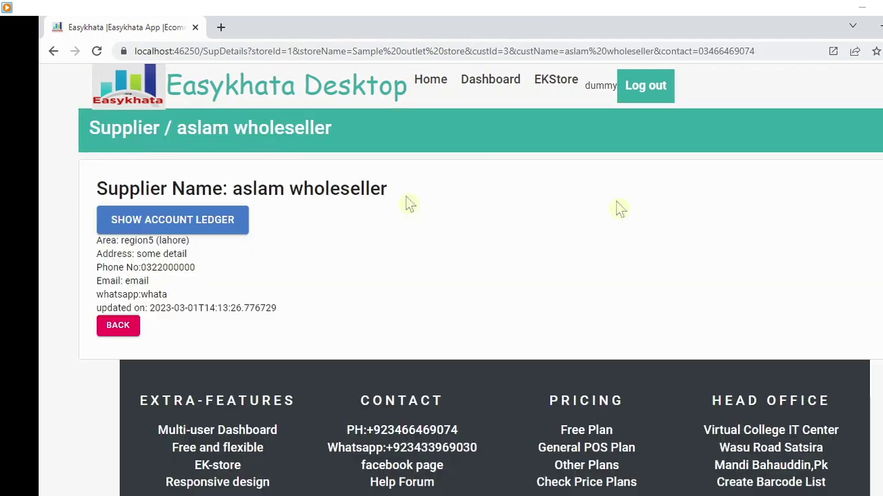
pyautogui.click(172, 226)
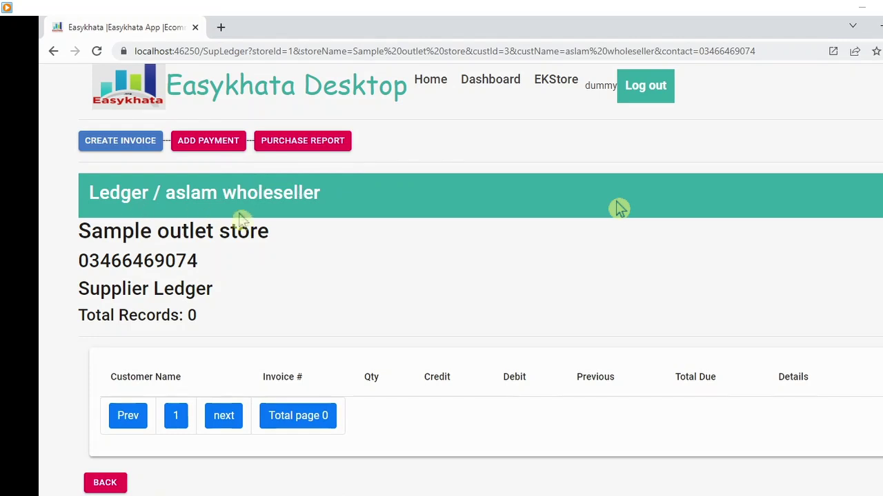
# - Add 5 bags of Sugar (code 102) at 3000 each to a new purchase invoice
pyautogui.click(120, 143)
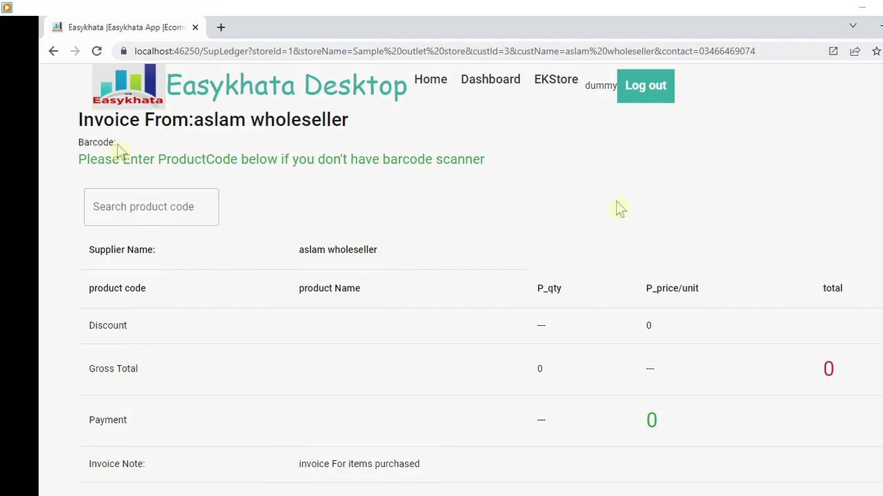
pyautogui.click(129, 206)
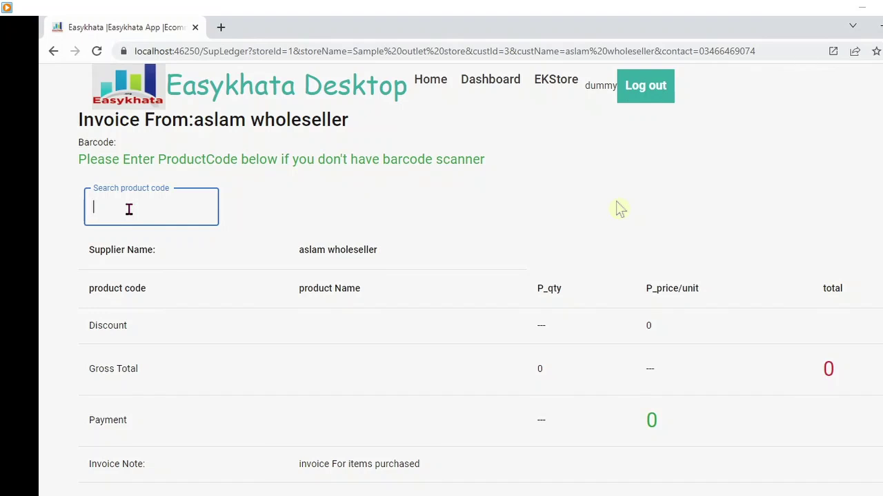
pyautogui.write('102')
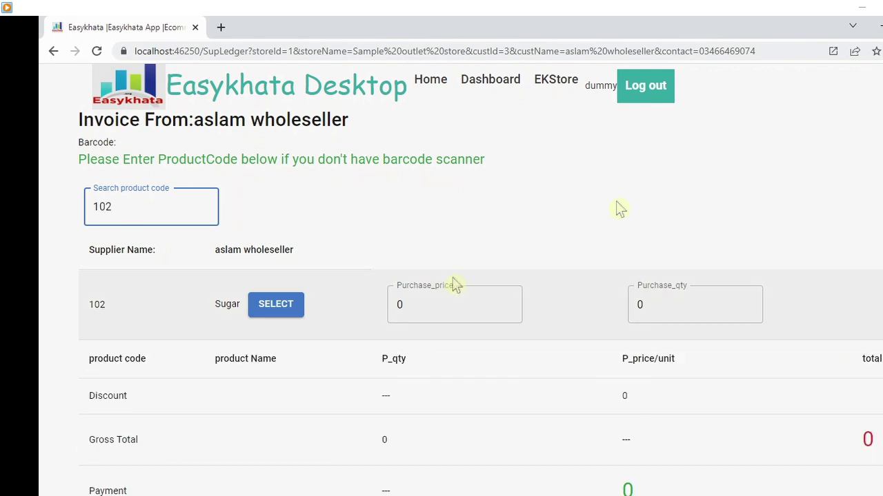
pyautogui.click(282, 308)
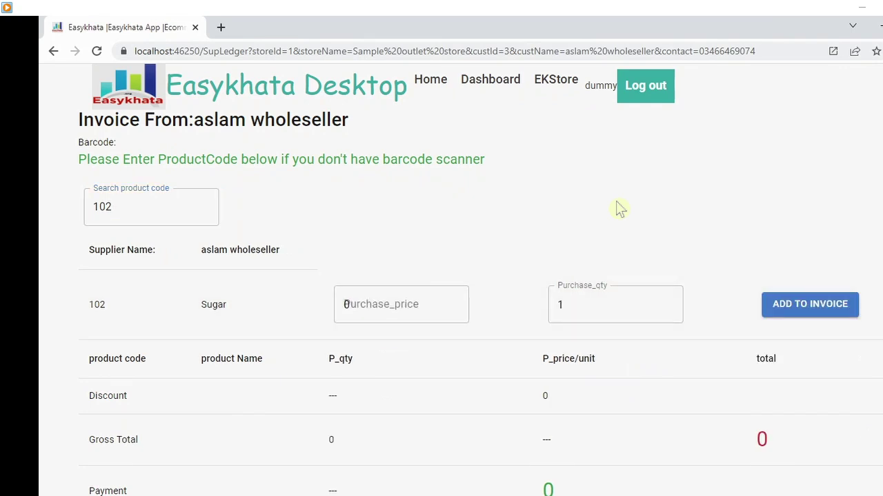
pyautogui.press('Tab')
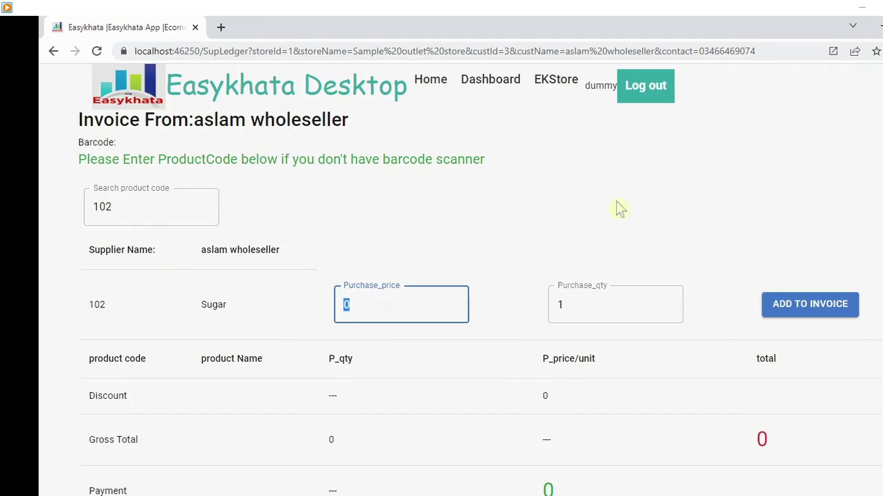
pyautogui.write('3000')
pyautogui.press('Tab')
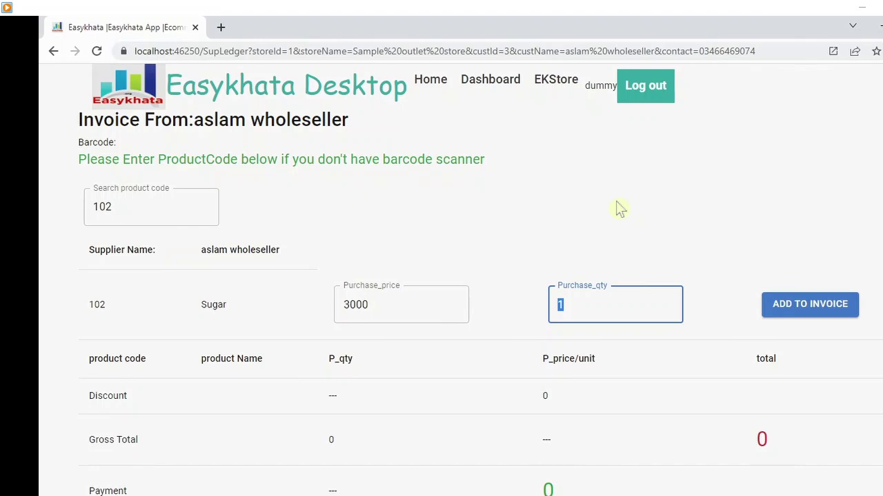
pyautogui.write('5')
pyautogui.press('Tab')
pyautogui.click(775, 309)
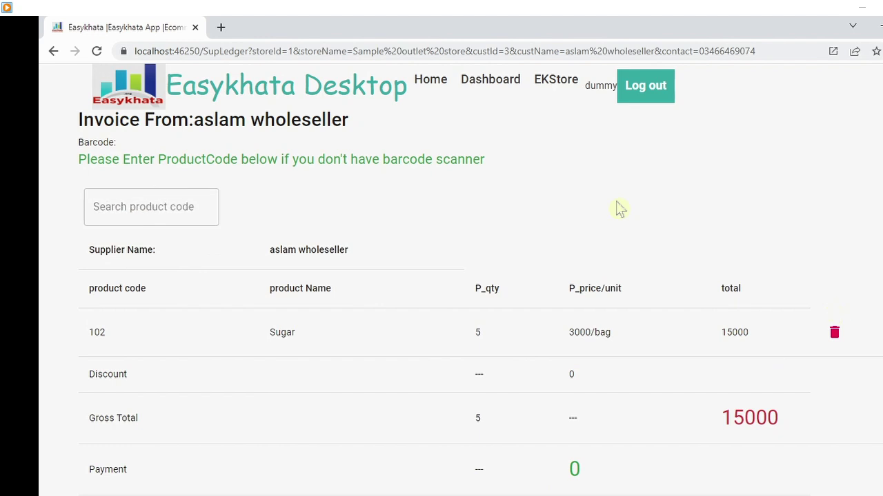
# - Enter 10000 as the amount paid on the sugar purchase invoice
pyautogui.scroll(-2, 616, 202)
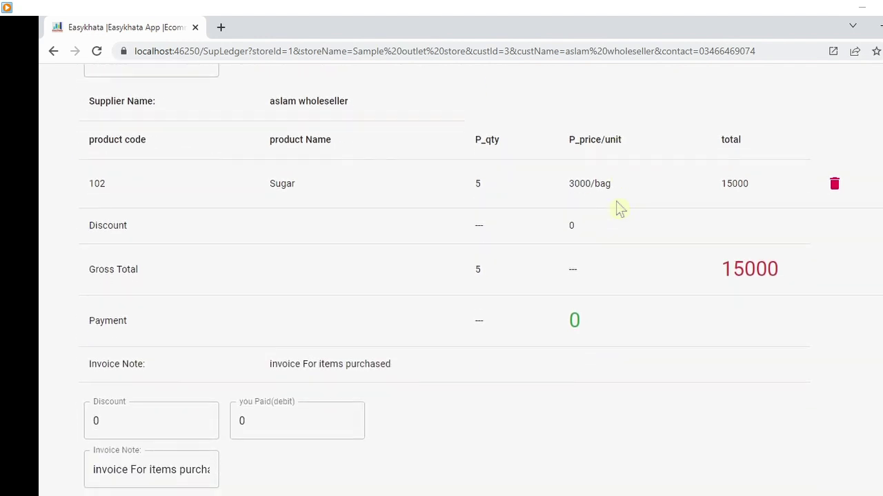
pyautogui.click(615, 188)
pyautogui.click(615, 187)
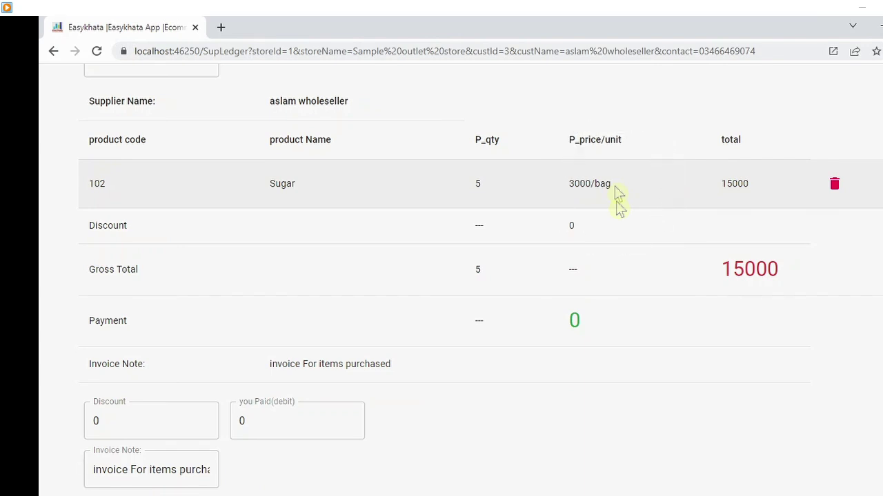
pyautogui.click(615, 188)
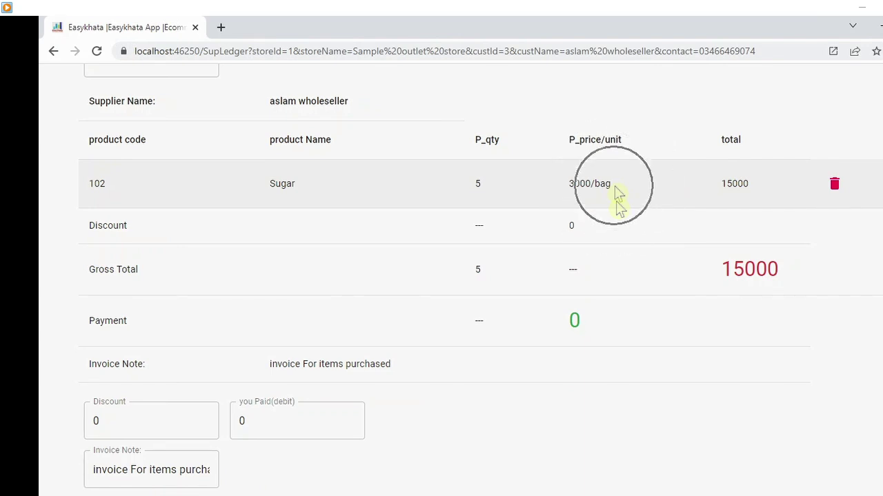
pyautogui.click(614, 187)
pyautogui.click(614, 188)
pyautogui.click(262, 419)
pyautogui.press('BackSpace')
pyautogui.write('10000')
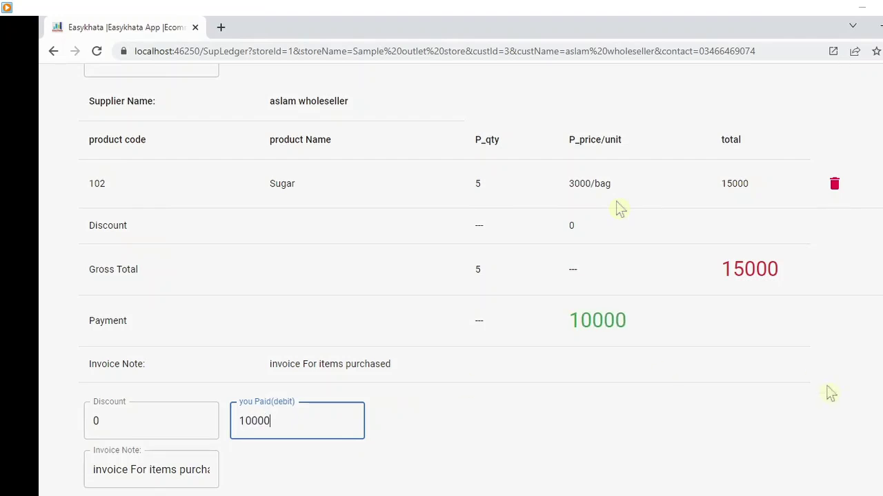
# - Submit the 15000 purchase invoice and return to the supplier's details
pyautogui.scroll(-2, 615, 200)
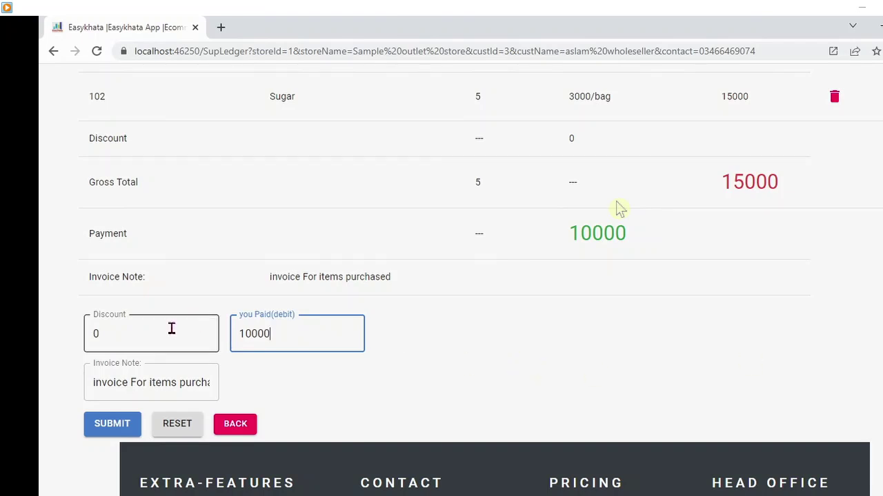
pyautogui.click(171, 330)
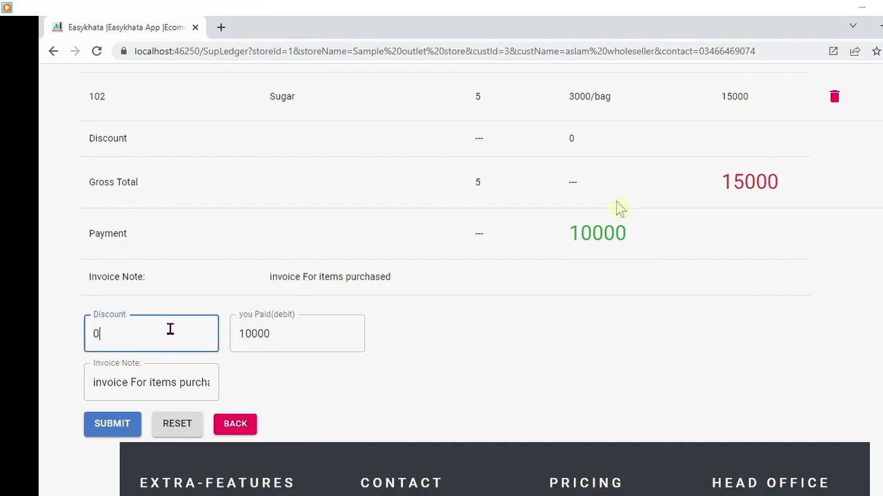
pyautogui.click(112, 424)
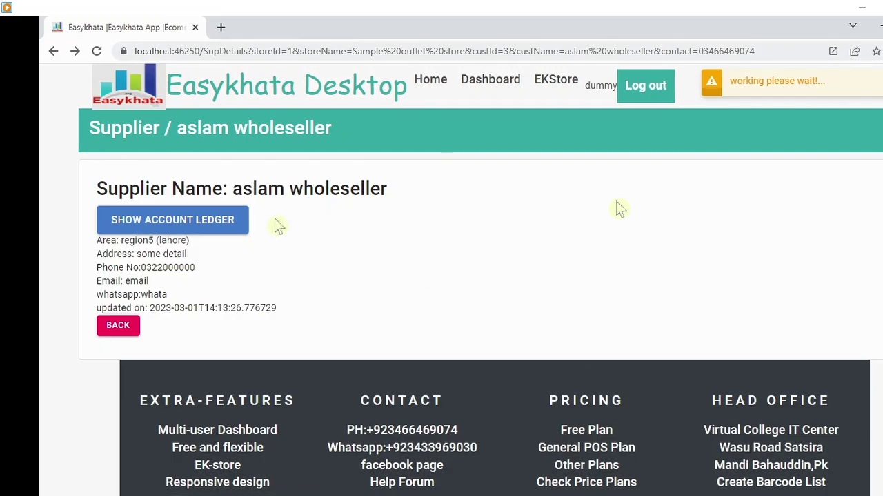
pyautogui.click(202, 222)
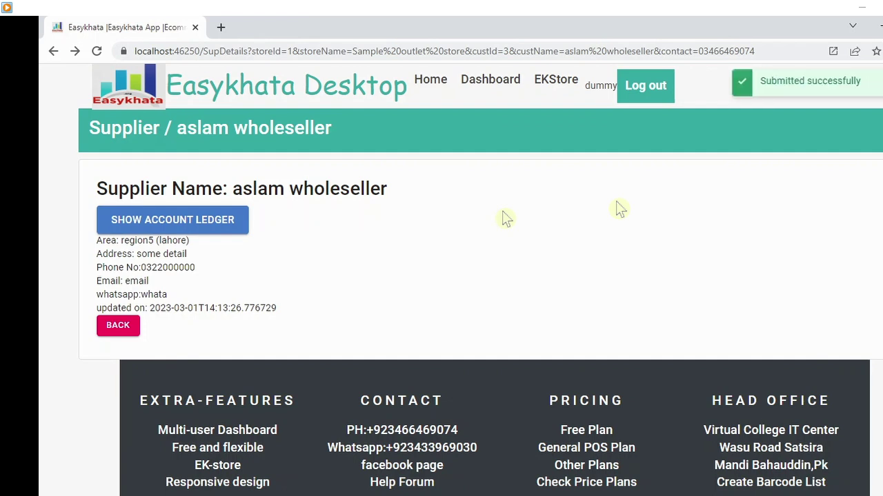
pyautogui.click(804, 83)
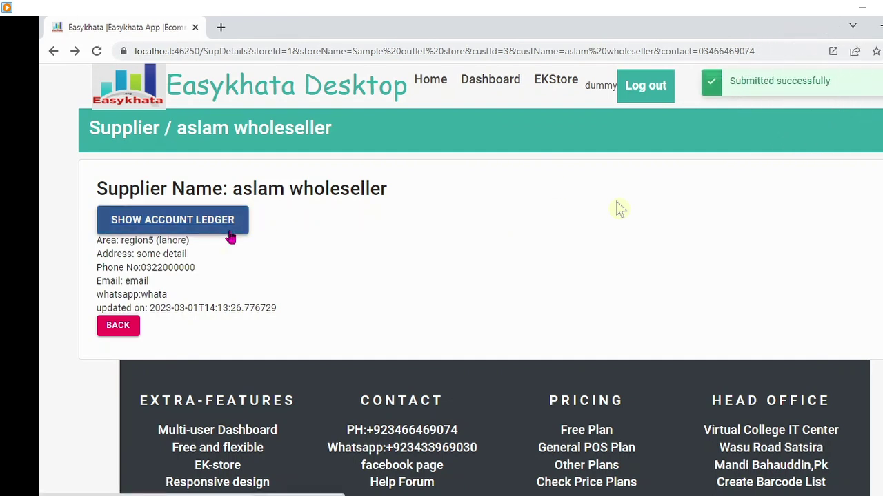
# - Check invoice 1004's 5000 due in the supplier ledger, then start a new payment
pyautogui.click(187, 223)
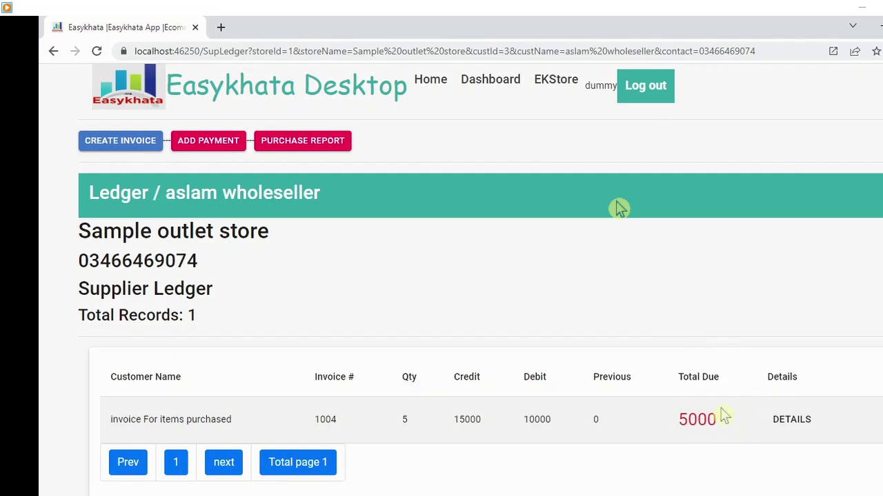
pyautogui.click(315, 151)
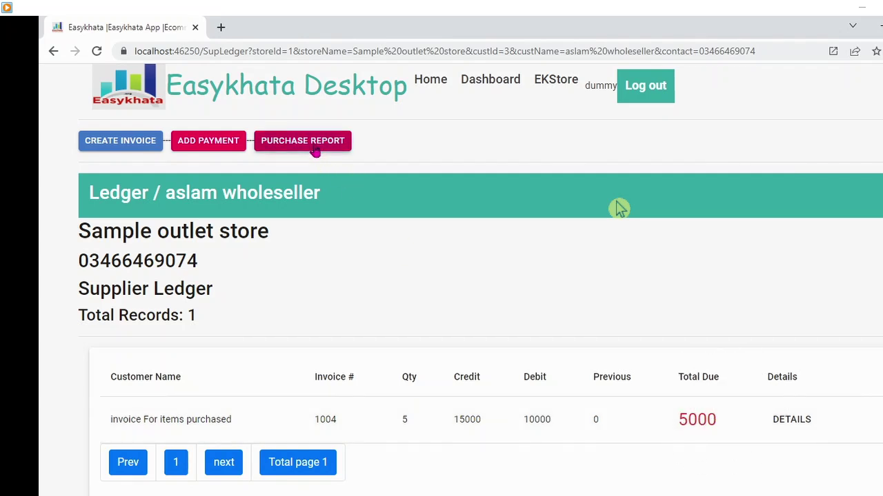
pyautogui.click(222, 149)
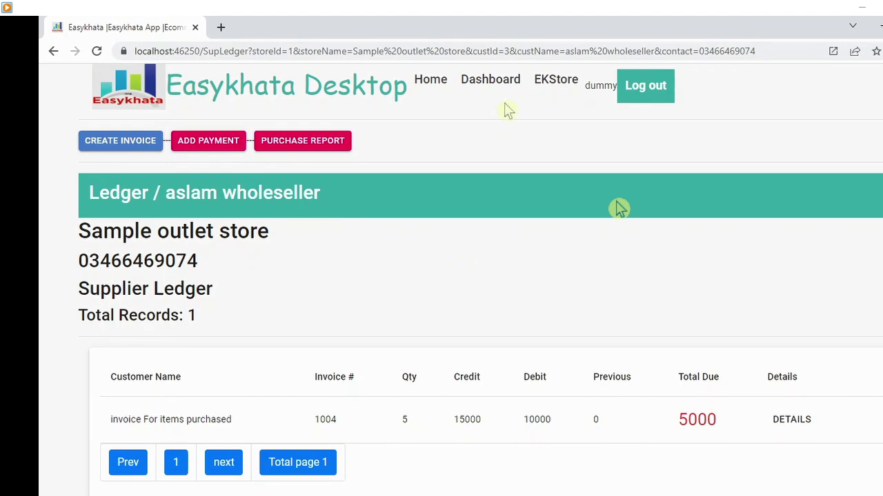
pyautogui.click(221, 141)
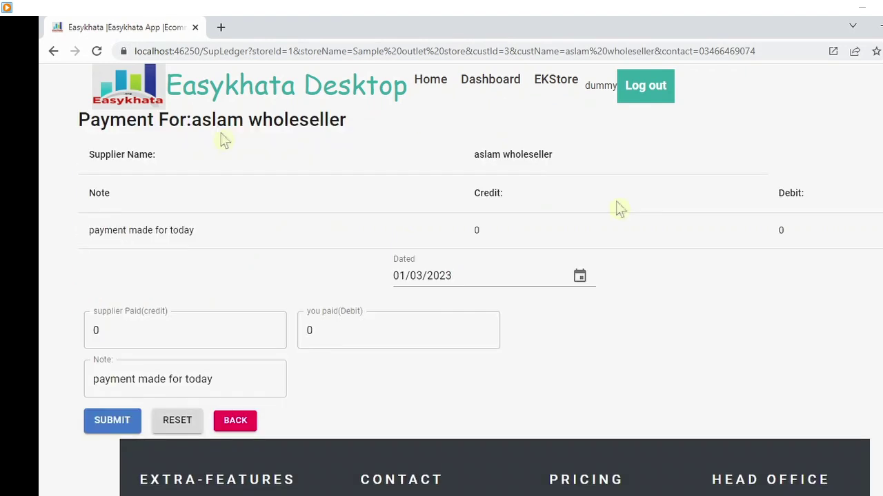
# - Record a 2000 supplier payment dated 01/03/2023 and confirm the ledger shows 3000 due
pyautogui.click(412, 280)
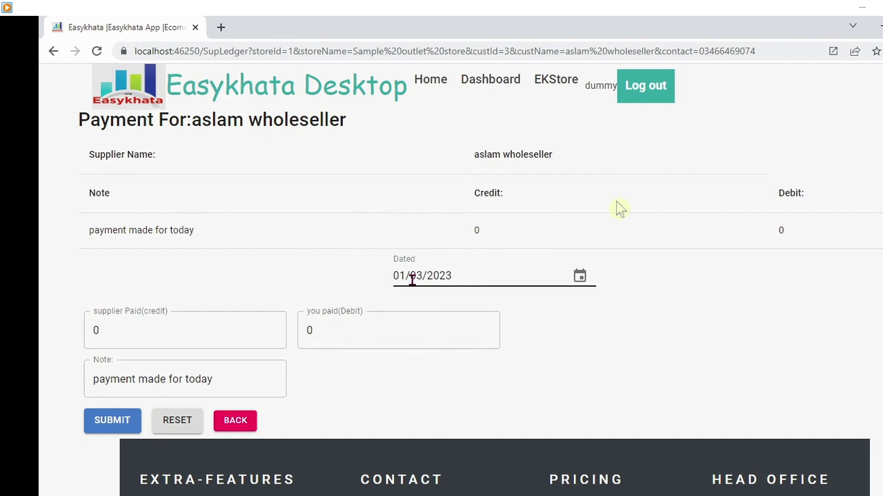
pyautogui.click(580, 276)
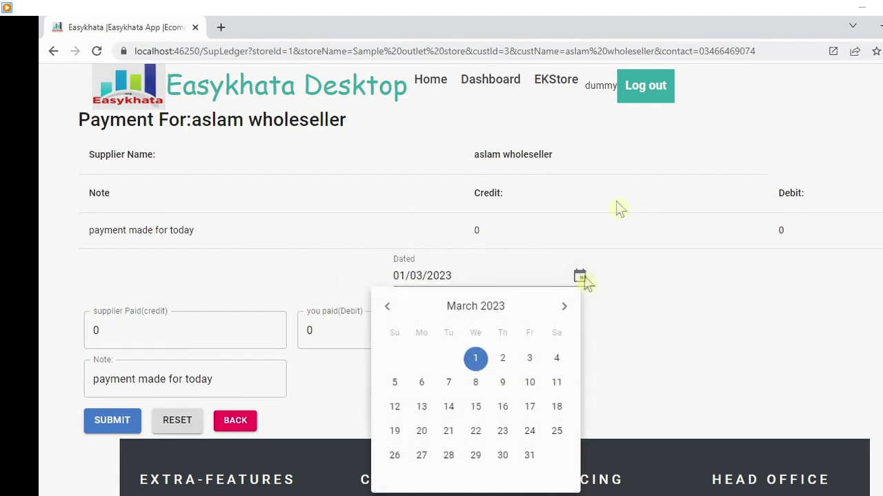
pyautogui.click(583, 279)
pyautogui.click(312, 328)
pyautogui.click(313, 329)
pyautogui.write('2000')
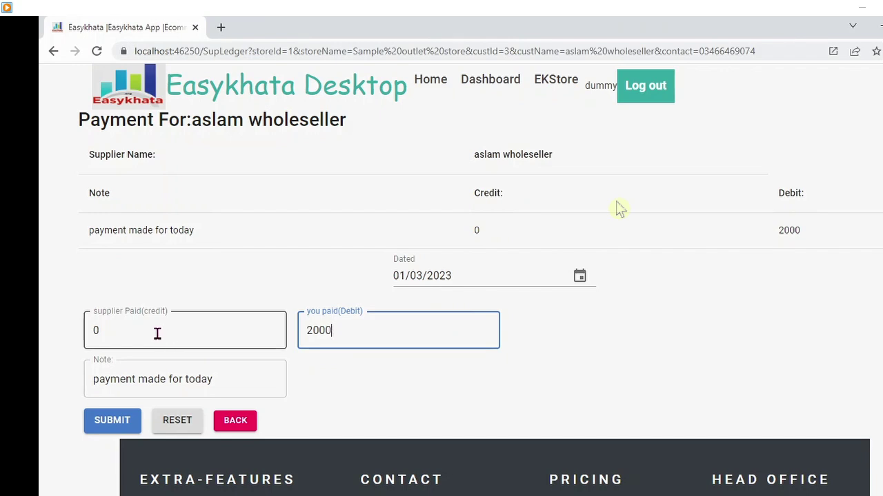
pyautogui.click(158, 333)
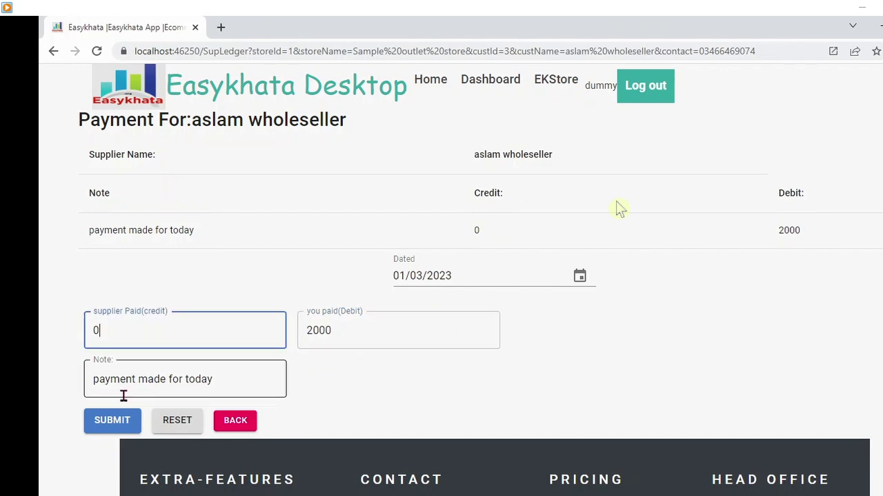
pyautogui.click(109, 426)
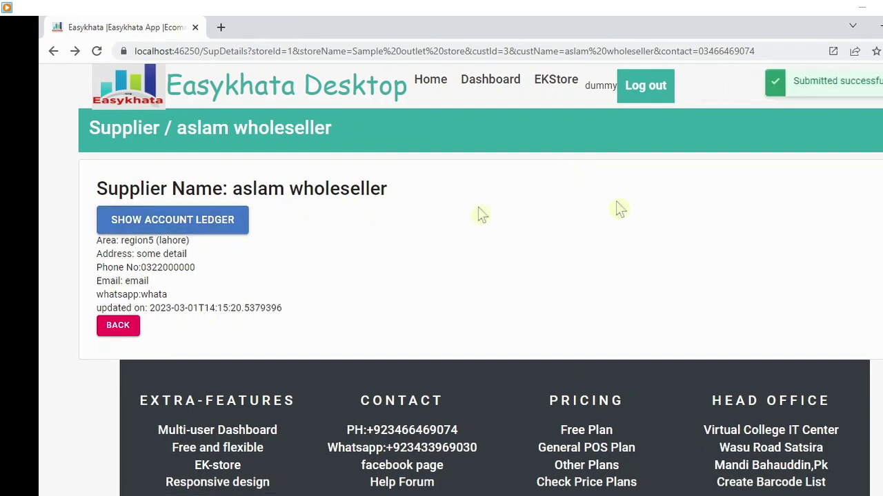
pyautogui.press('ctrl')
pyautogui.press('ctrl')
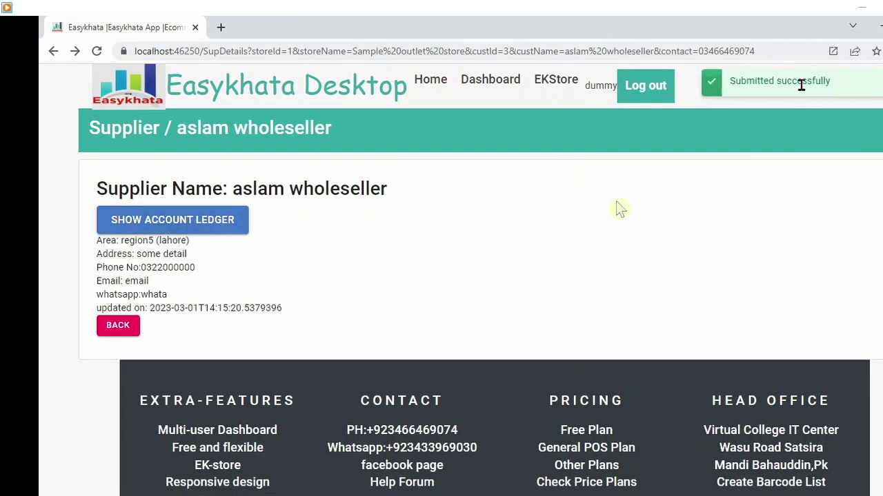
pyautogui.click(181, 219)
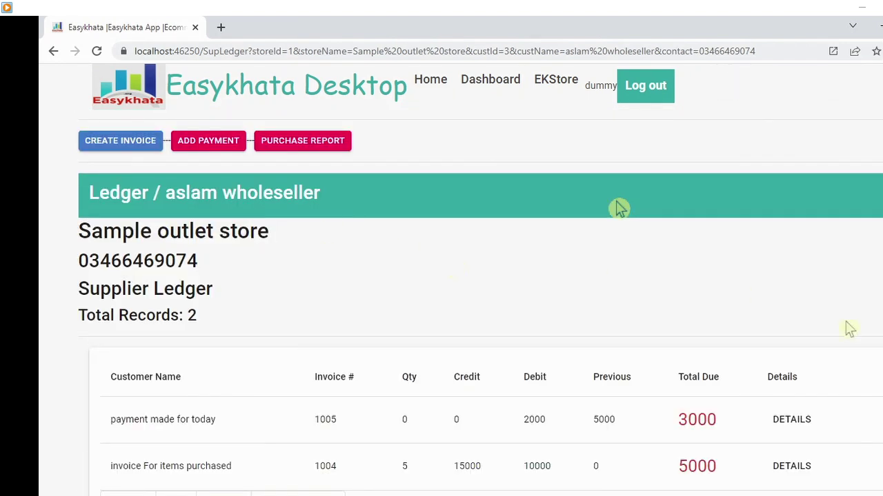
# - Return to the suppliers list, where aslam wholeseller carries a 3000 balance
pyautogui.press('ctrl')
pyautogui.press('ctrl')
pyautogui.click(490, 85)
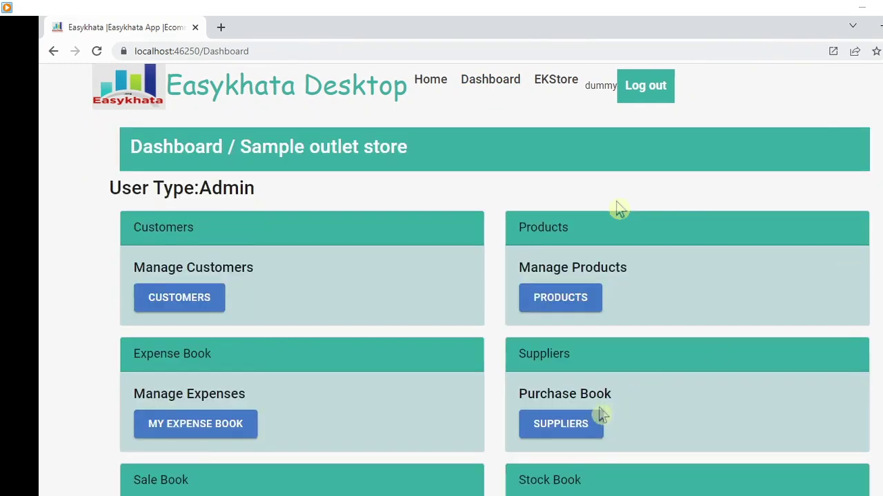
pyautogui.click(579, 422)
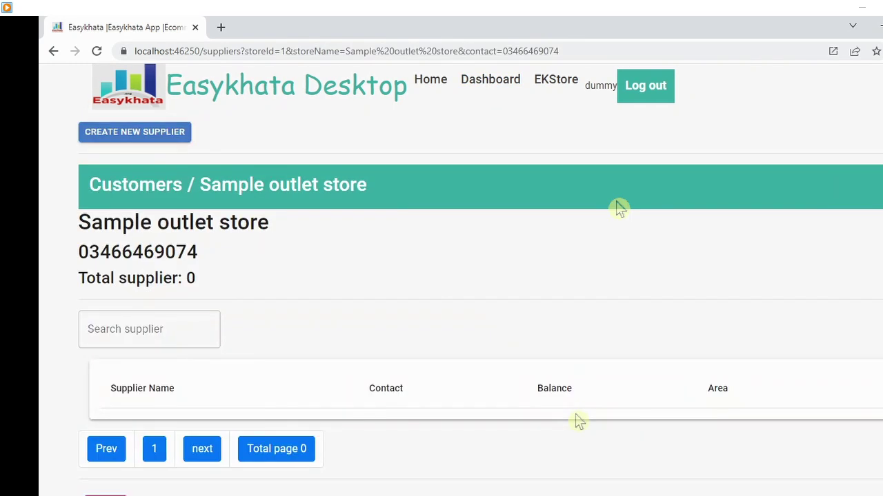
pyautogui.press('ctrl')
pyautogui.press('ctrl')
pyautogui.press('ctrl')
pyautogui.press('ctrl')
pyautogui.press('ctrl')
pyautogui.press('ctrl')
pyautogui.press('ctrl')
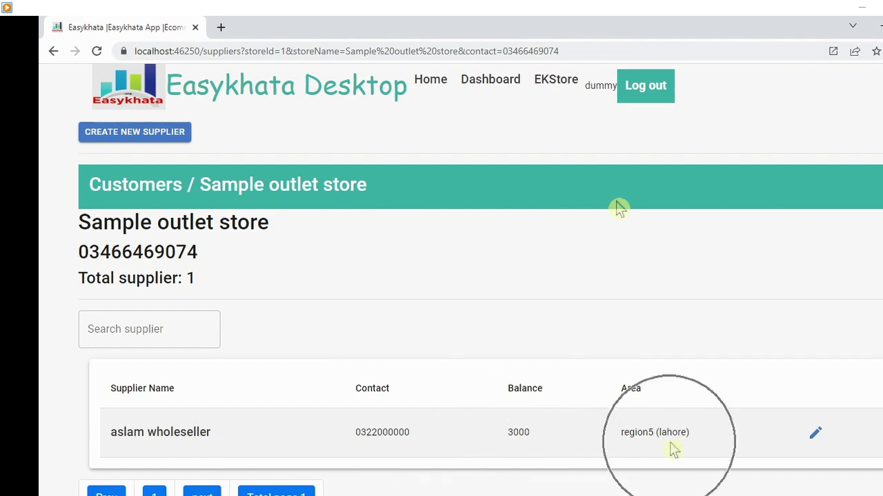
pyautogui.press('ctrl')
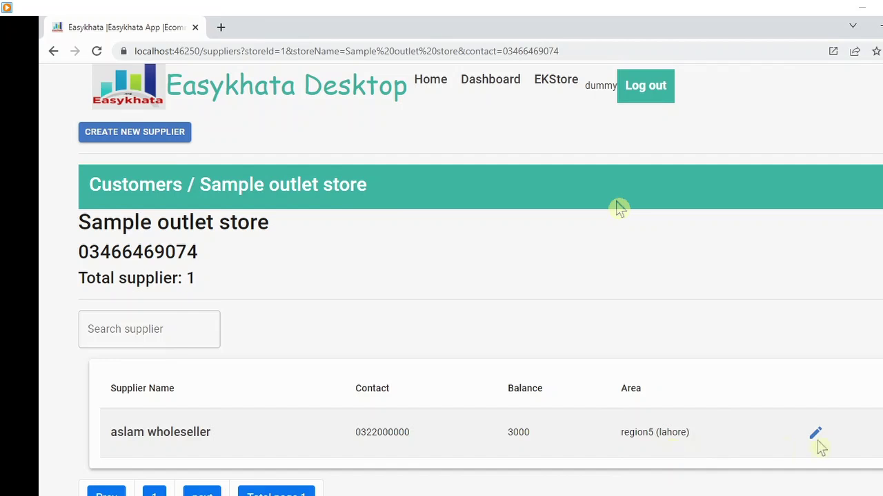
pyautogui.press('ctrl')
# - Go back to the Sample outlet store dashboard and open My Expense Book
pyautogui.press('ctrl')
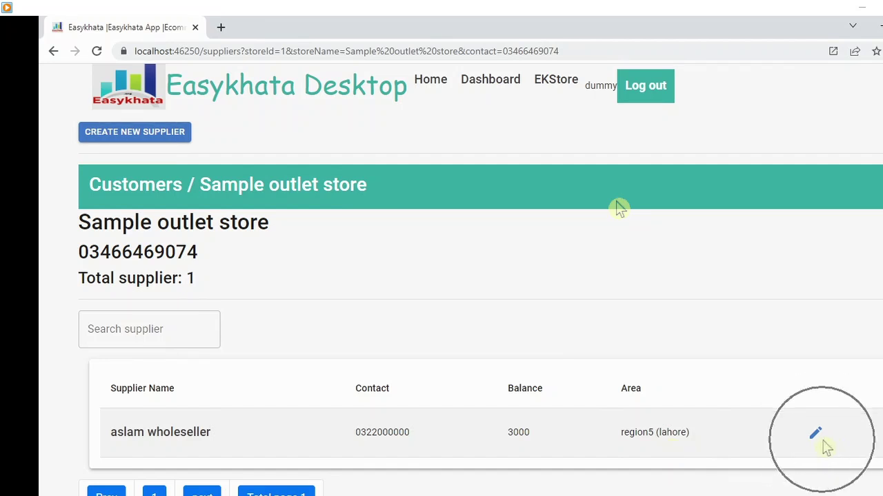
pyautogui.click(158, 137)
pyautogui.press('ctrl')
pyautogui.press('ctrl')
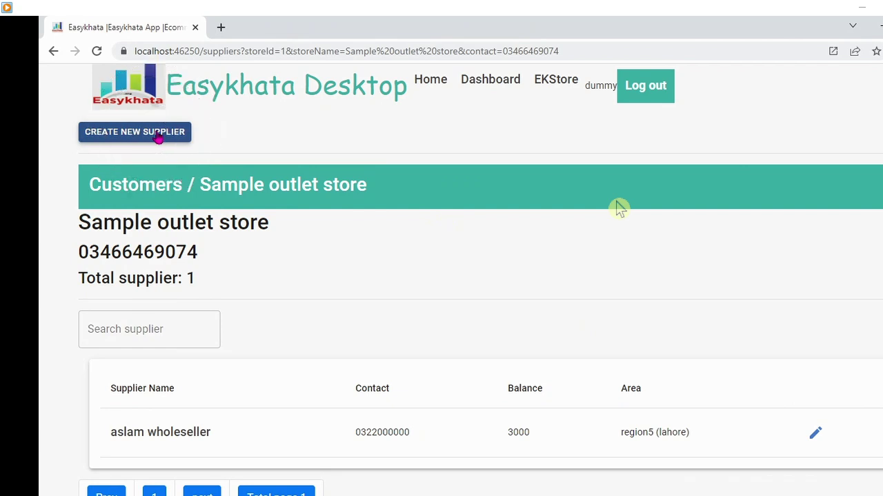
pyautogui.click(489, 82)
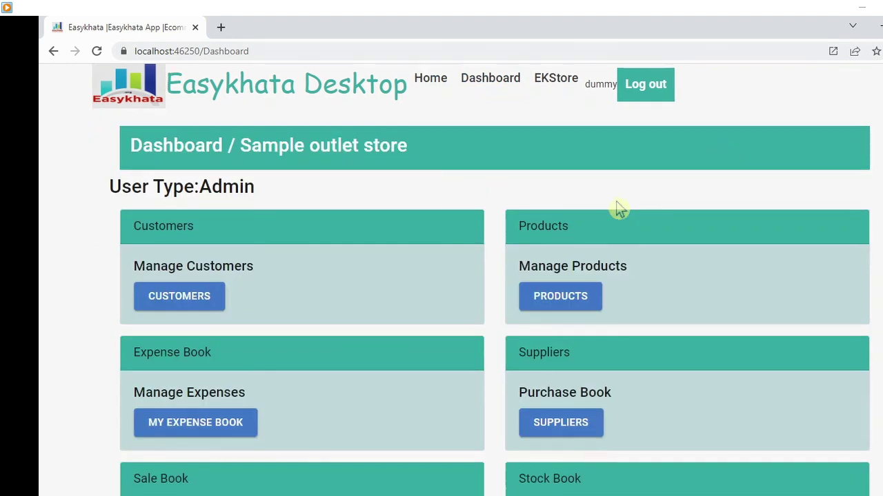
pyautogui.scroll(-2, 619, 208)
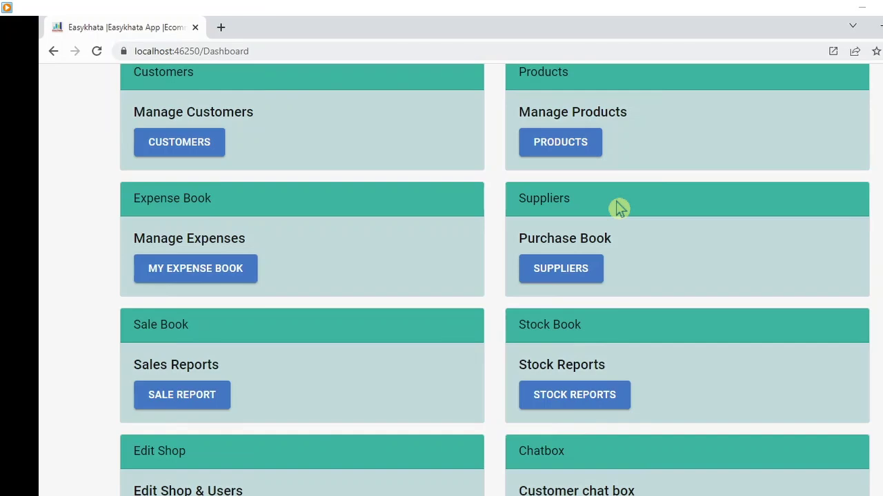
pyautogui.click(203, 271)
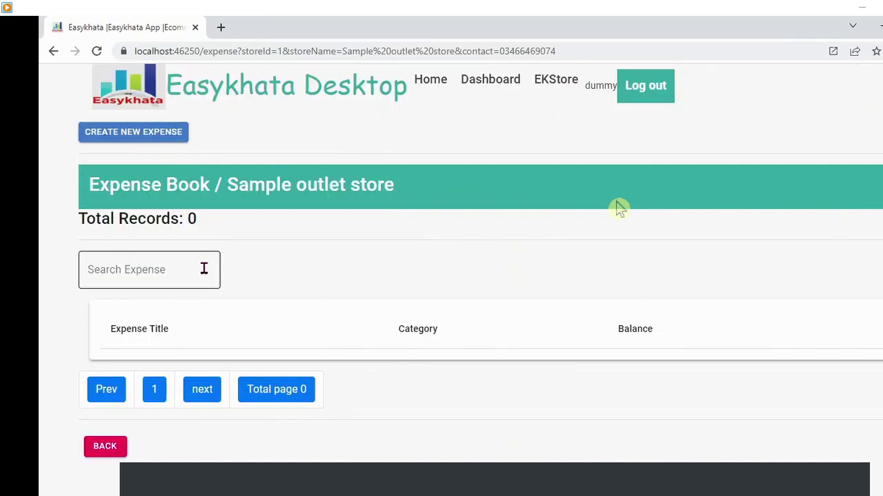
# - Start a new expense account titled 'Electricity Bill' in the Utility Expenses category
pyautogui.click(138, 135)
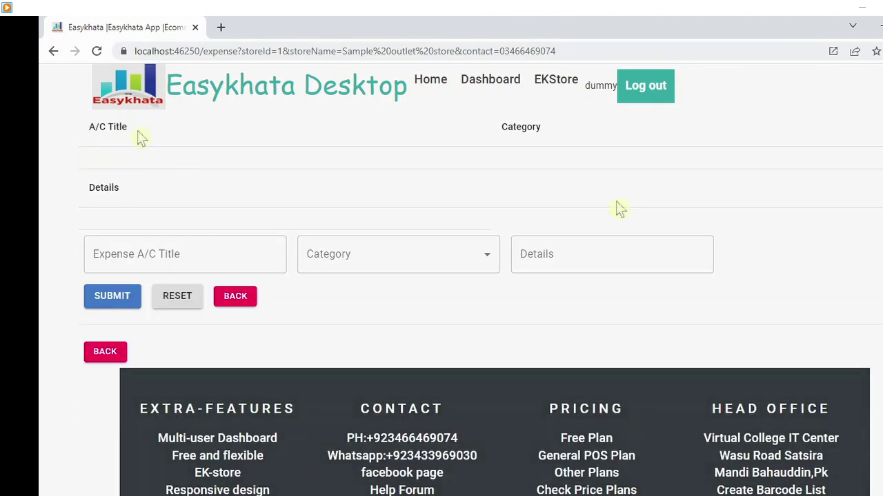
pyautogui.click(178, 250)
pyautogui.write('E')
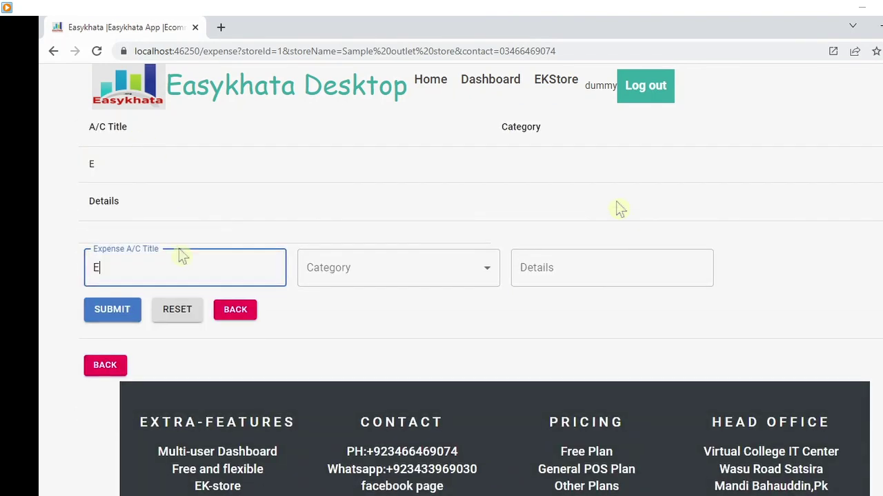
pyautogui.write('lectricity Bill')
pyautogui.press('Tab')
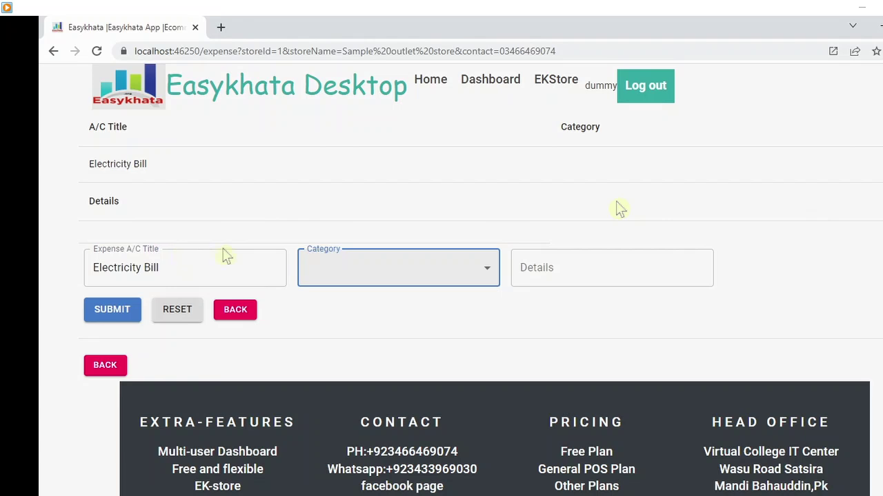
pyautogui.click(488, 269)
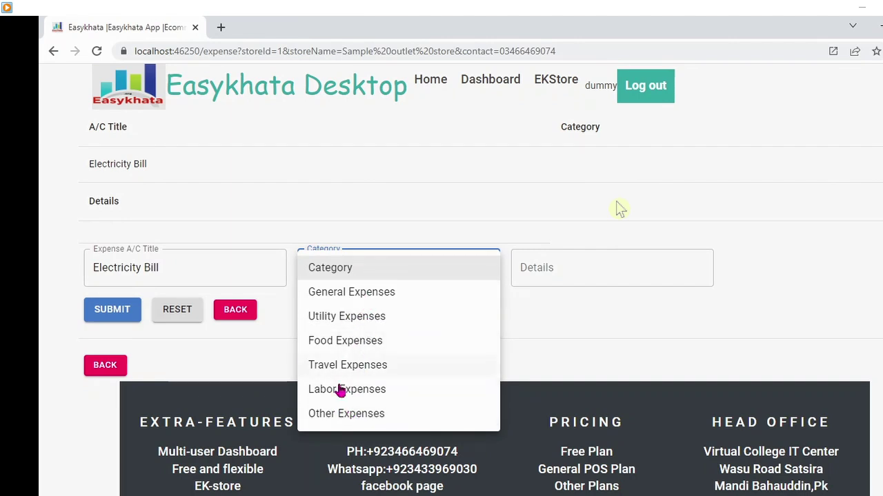
pyautogui.click(361, 294)
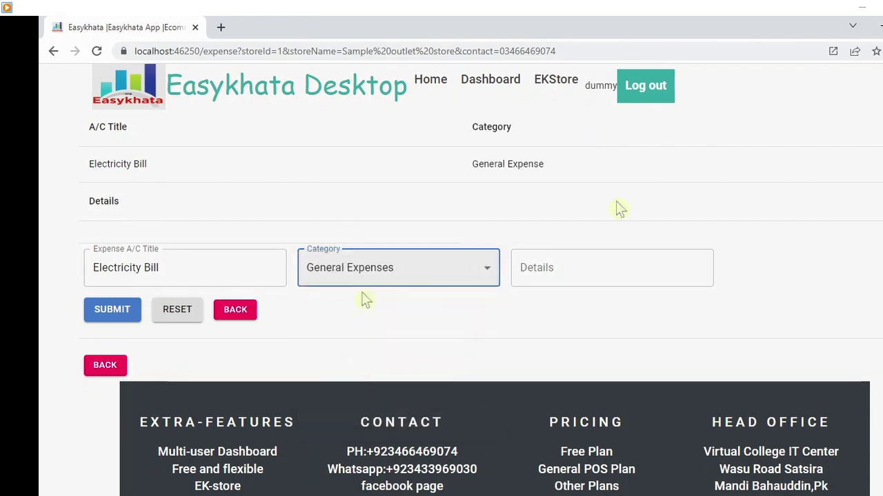
pyautogui.click(477, 267)
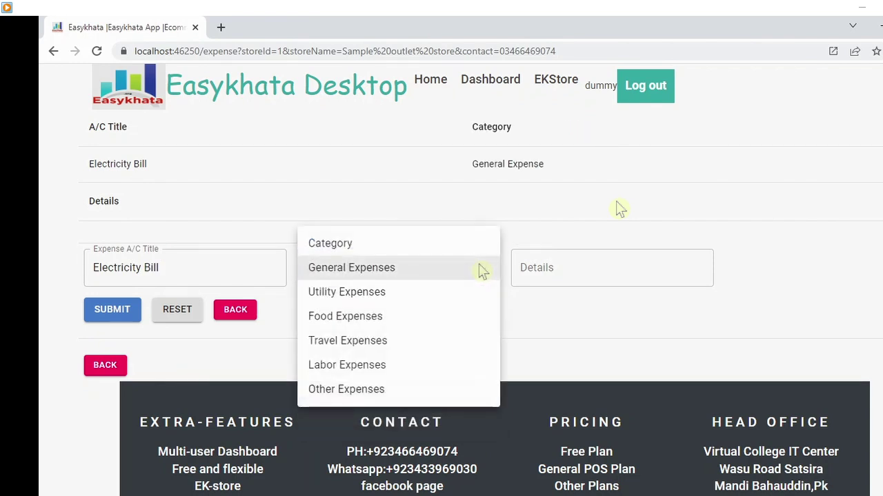
pyautogui.click(364, 302)
# - Enter details 'Ref Shop15 meter bill' and submit the Electricity Bill account
pyautogui.click(550, 270)
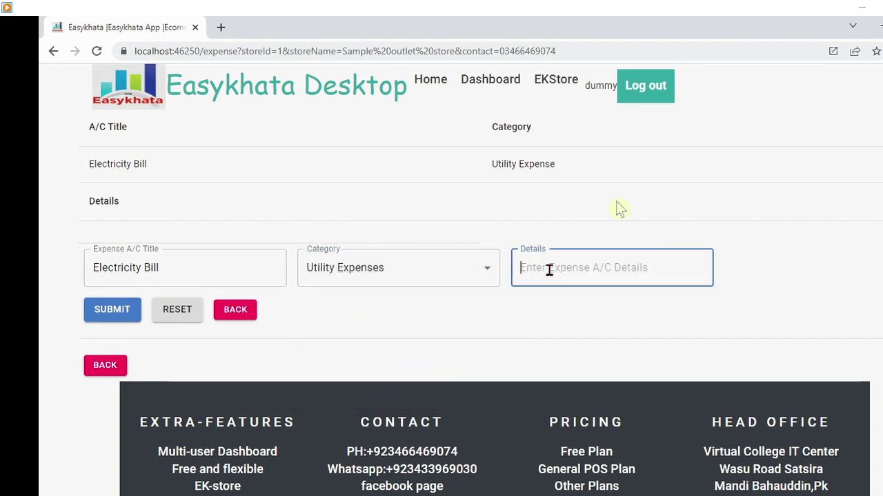
pyautogui.write('efe')
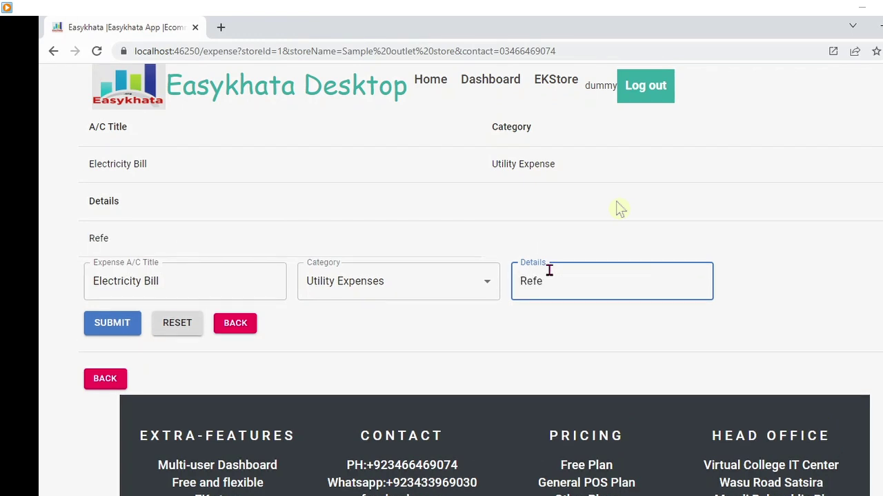
pyautogui.press('BackSpace')
pyautogui.write('Shop')
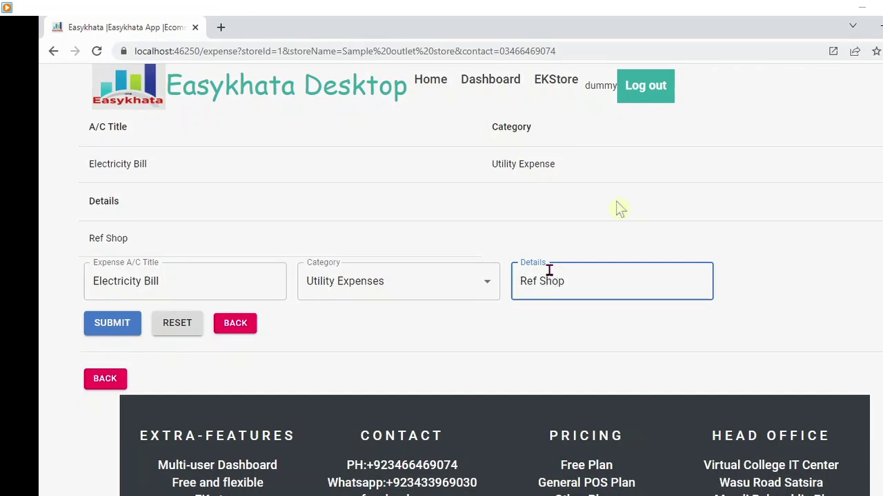
pyautogui.write('15 meter')
pyautogui.press('BackSpace')
pyautogui.write('ter ')
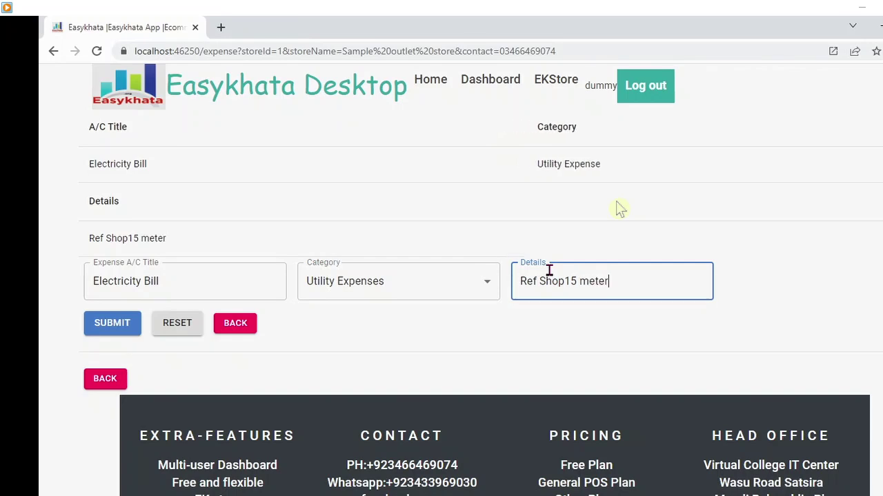
pyautogui.write('bill')
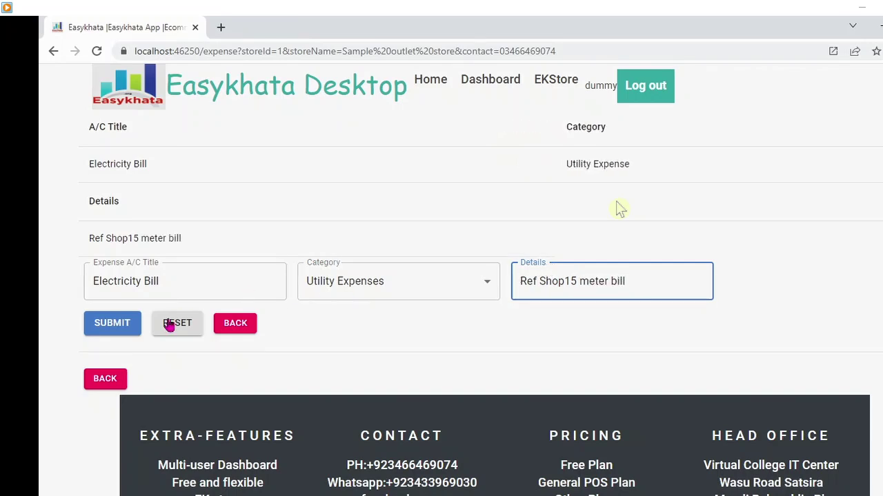
pyautogui.click(135, 326)
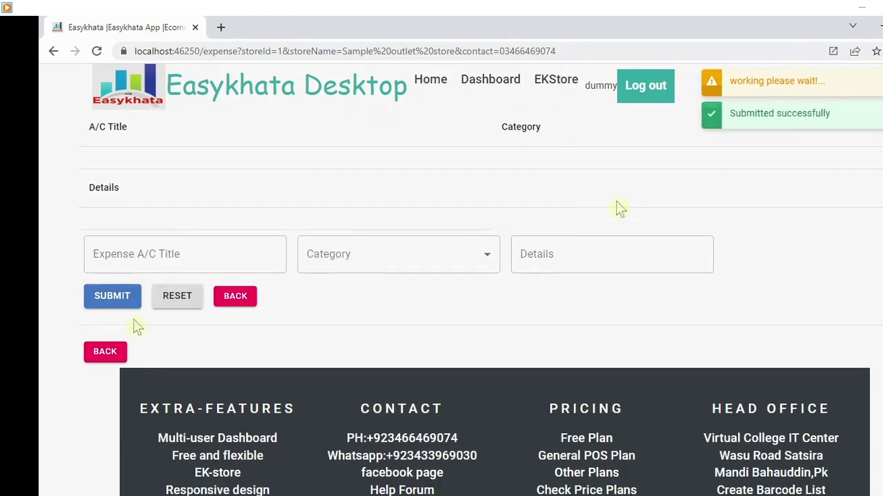
# - Create a 'Daily Expenses' account under General Expenses with details 'Daily costs'
pyautogui.click(203, 251)
pyautogui.write('Gen')
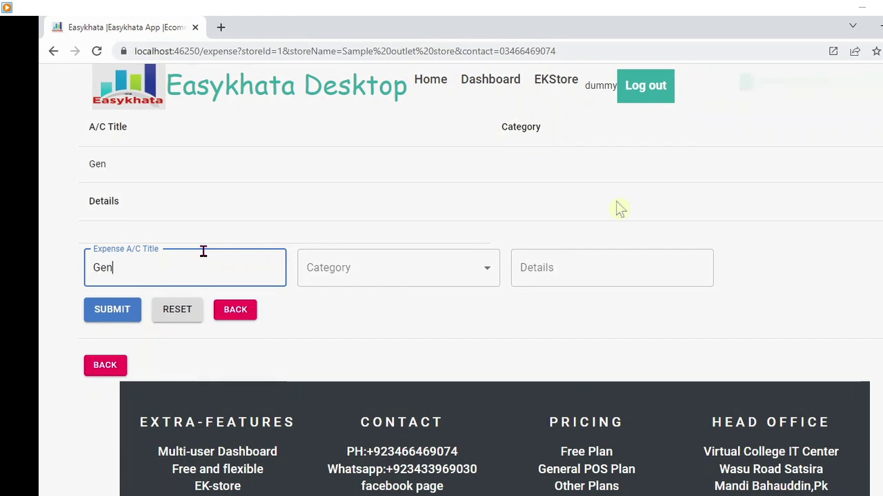
pyautogui.write('eral Ex')
pyautogui.press('BackSpace')
pyautogui.press('BackSpace')
pyautogui.press('BackSpace')
pyautogui.press('BackSpace')
pyautogui.press('BackSpace')
pyautogui.press('BackSpace')
pyautogui.press('BackSpace')
pyautogui.press('BackSpace')
pyautogui.press('BackSpace')
pyautogui.press('BackSpace')
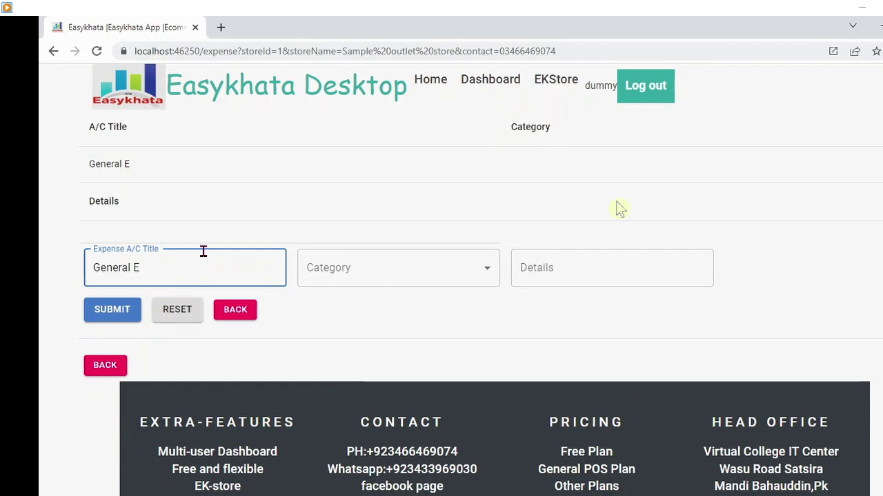
pyautogui.write('Dai')
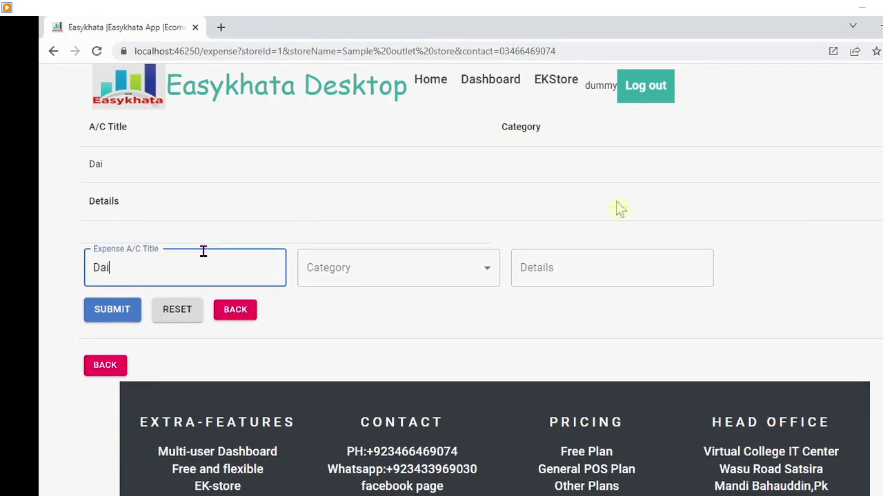
pyautogui.write('ly Ex')
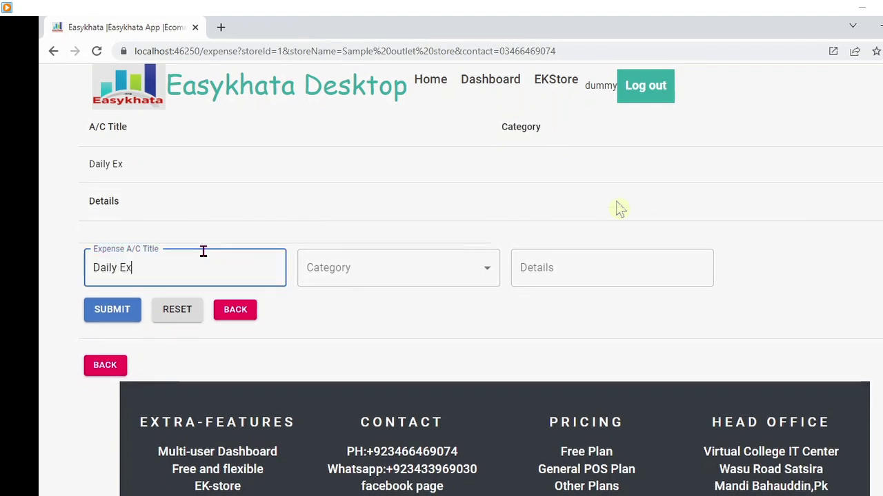
pyautogui.write('penses')
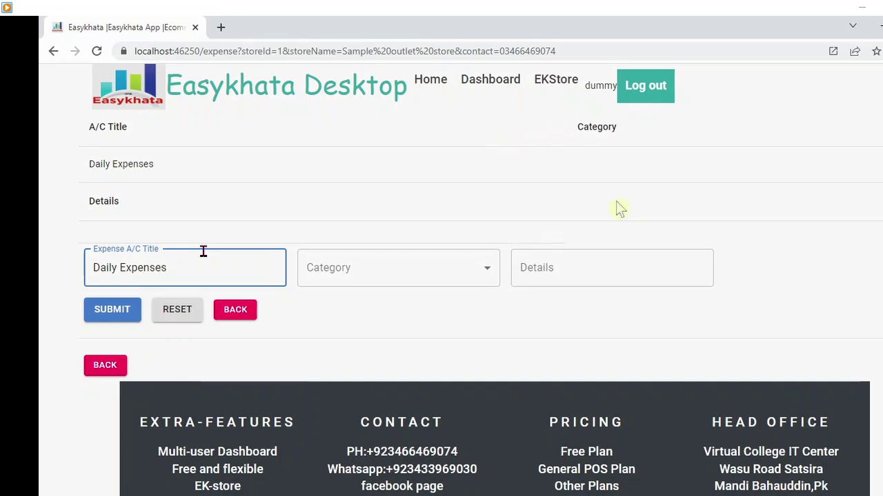
pyautogui.click(408, 276)
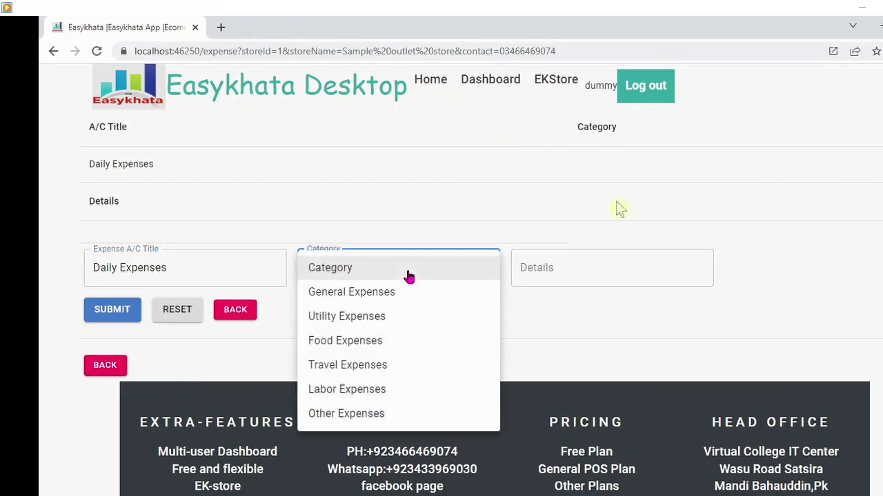
pyautogui.click(359, 298)
pyautogui.click(583, 274)
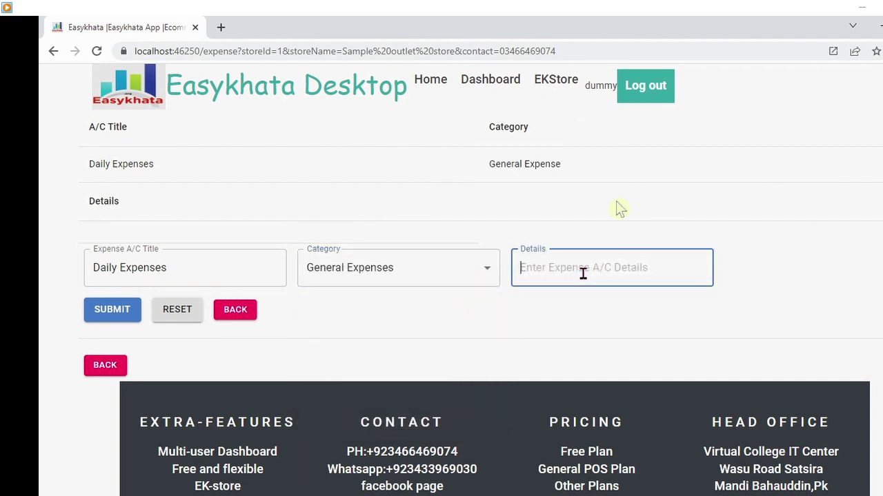
pyautogui.write('Dail')
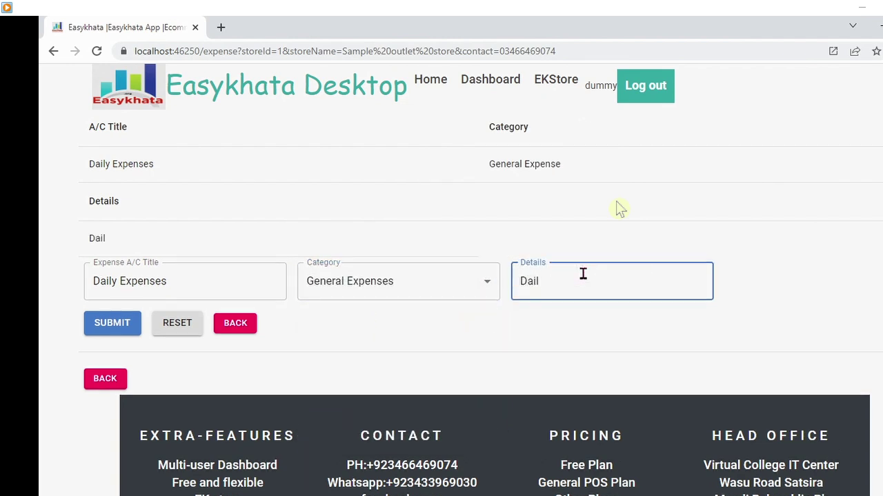
pyautogui.write('y costs')
pyautogui.click(109, 329)
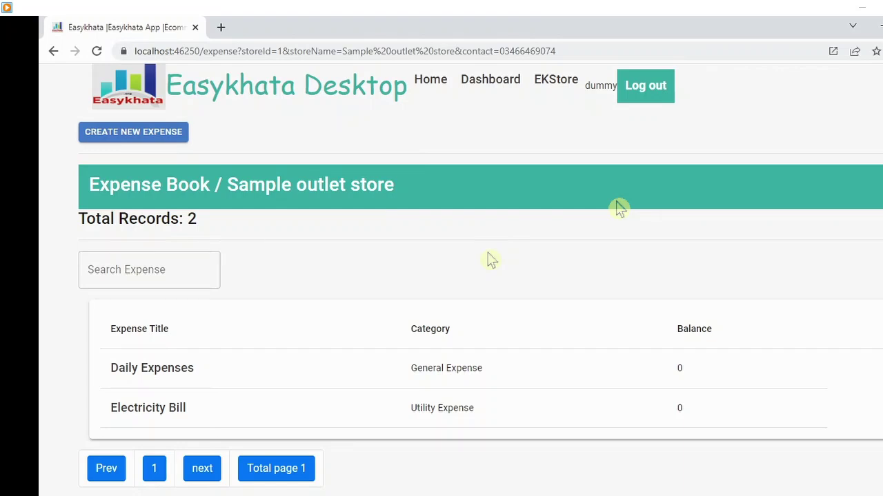
# - Open the Daily Expenses ledger and start a new entry
pyautogui.click(164, 370)
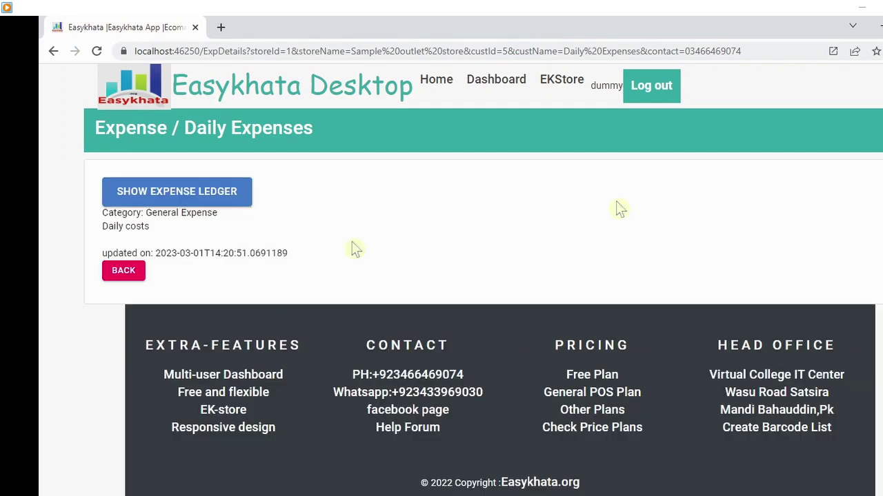
pyautogui.click(197, 198)
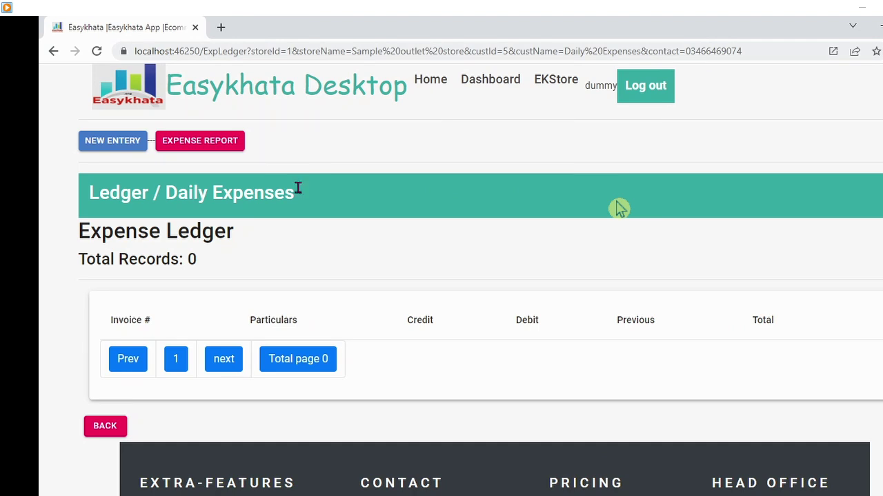
pyautogui.click(116, 154)
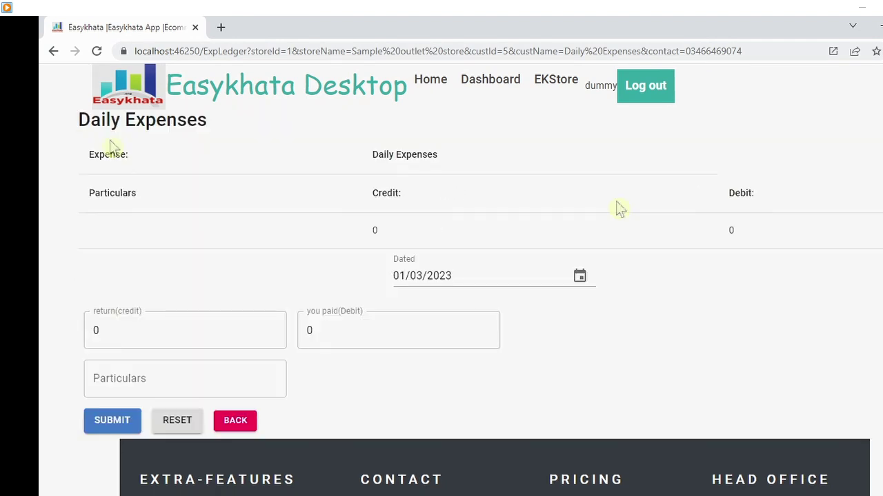
# - Record a 500 tea payment dated 01/03/2023, noting who was paid, and submit it
pyautogui.click(427, 275)
pyautogui.click(331, 330)
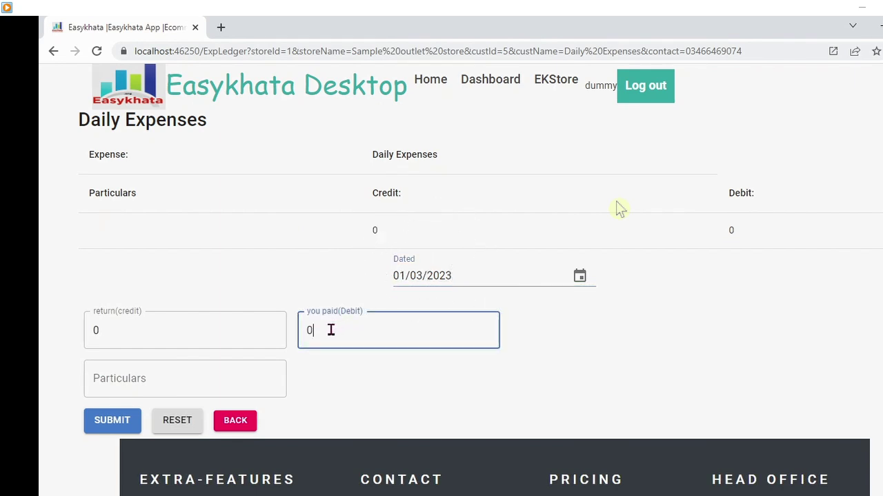
pyautogui.write('500')
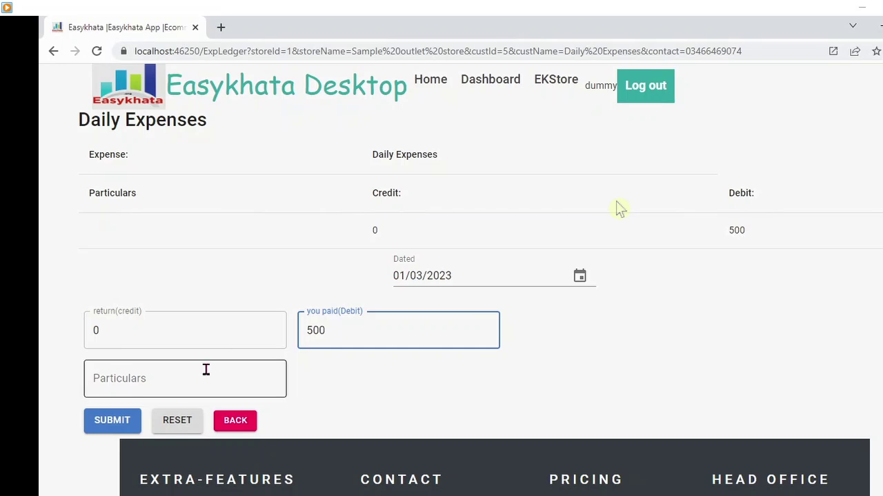
pyautogui.click(166, 378)
pyautogui.write('pa')
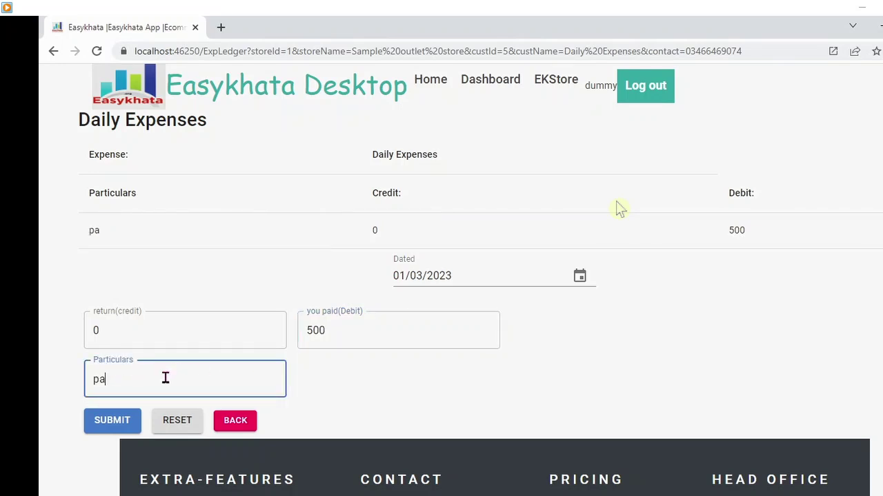
pyautogui.write('id to mr x')
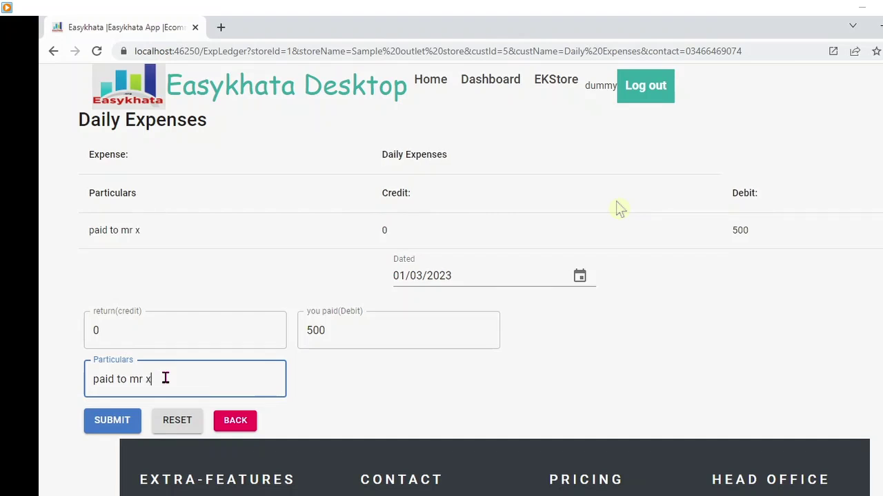
pyautogui.press('BackSpace')
pyautogui.write('i')
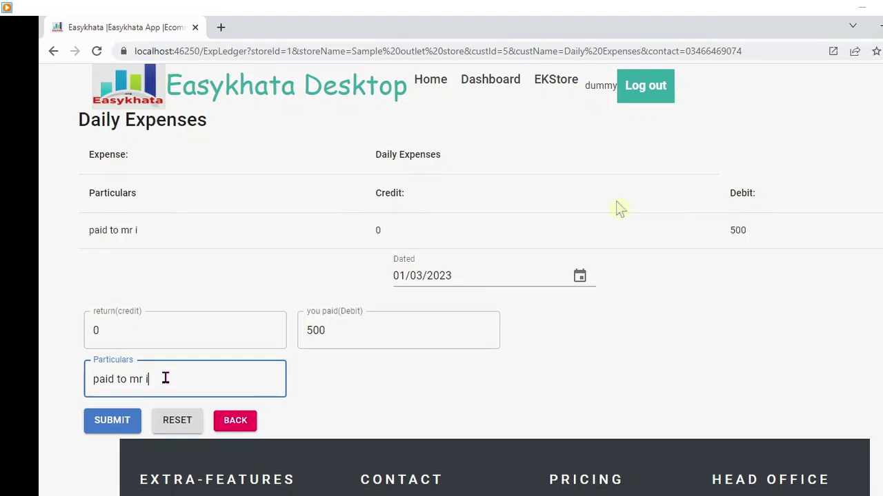
pyautogui.write('mran for tea')
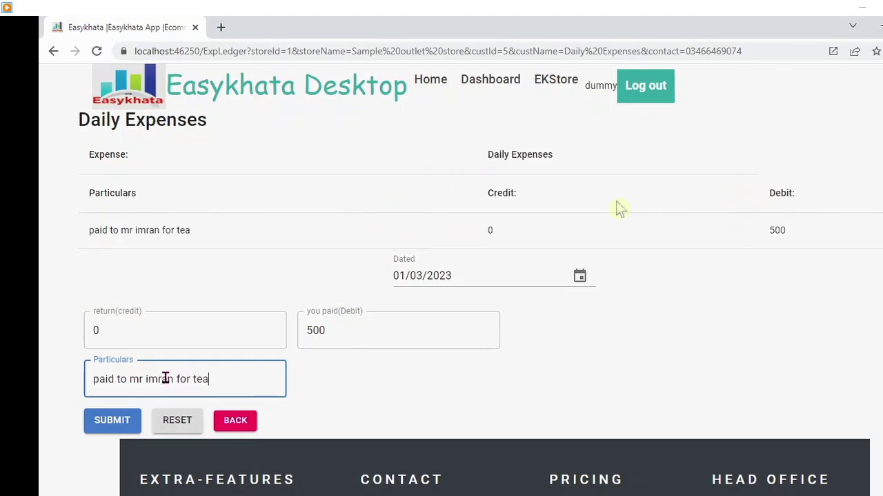
pyautogui.click(128, 419)
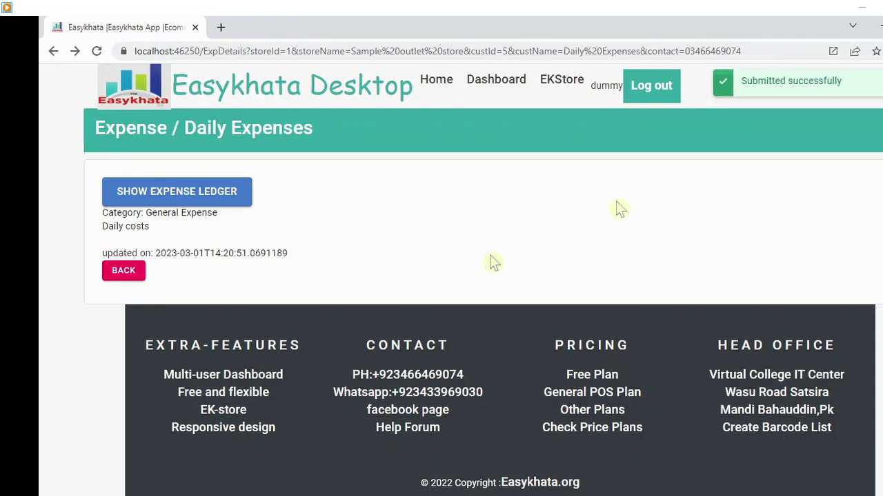
# - View the Daily Expenses ledger showing invoice 1006 for tea with a 500 debit
pyautogui.click(190, 194)
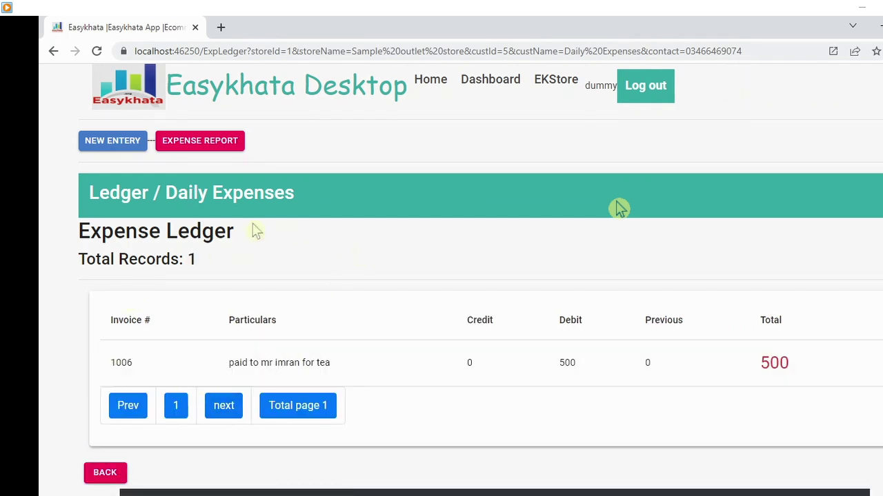
pyautogui.moveTo(321, 209); pyautogui.dragTo(168, 194)
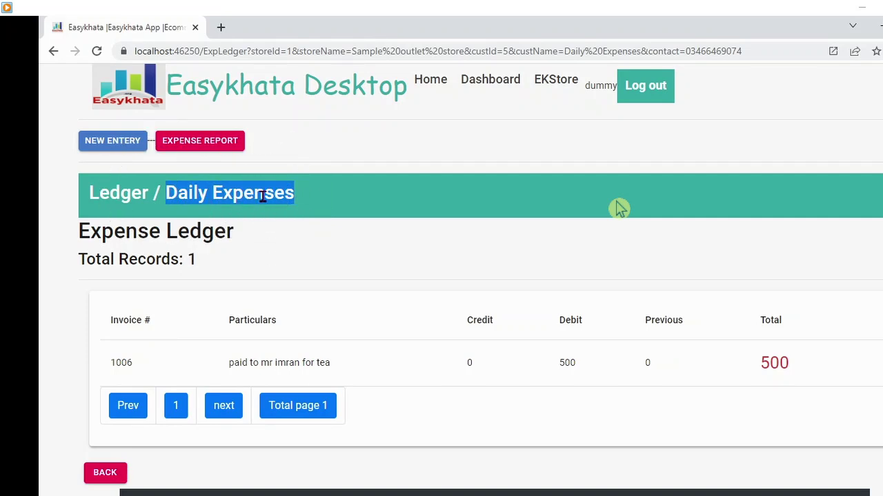
pyautogui.click(271, 365)
pyautogui.click(146, 365)
pyautogui.click(407, 160)
pyautogui.click(207, 147)
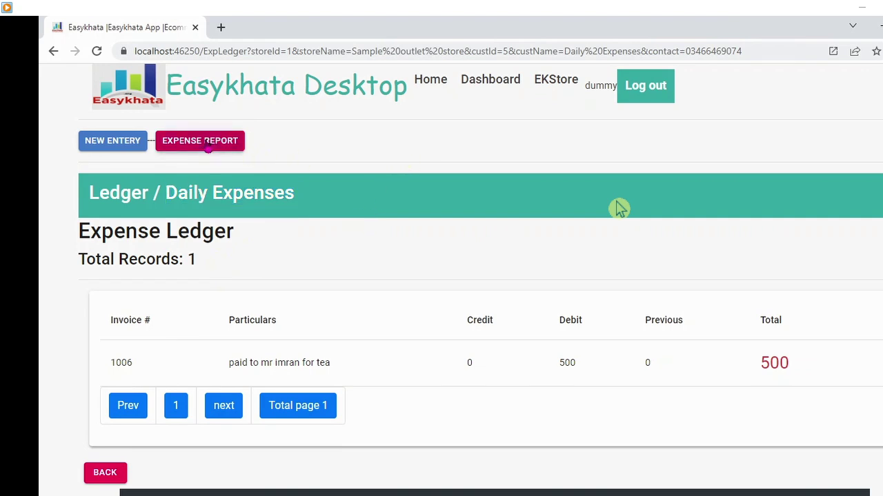
pyautogui.press('ctrl')
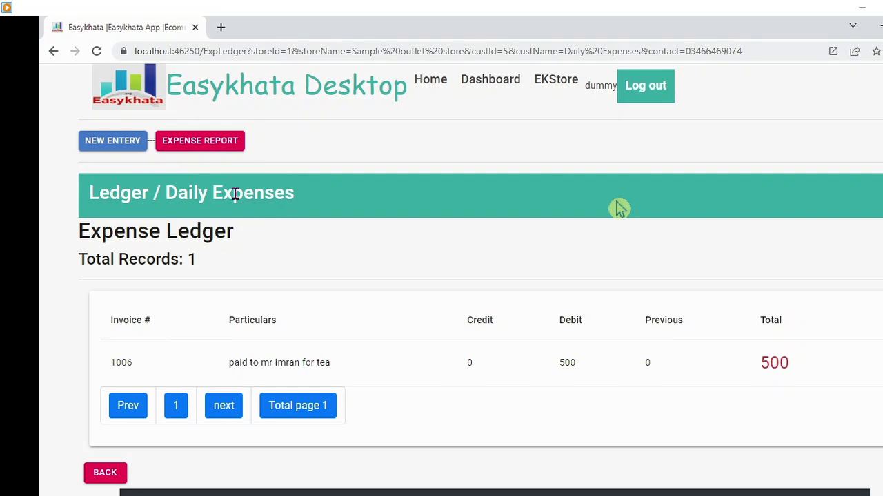
# - Open a blank Daily Expenses entry form, then leave it unsaved and return to the Expense Book
pyautogui.click(124, 143)
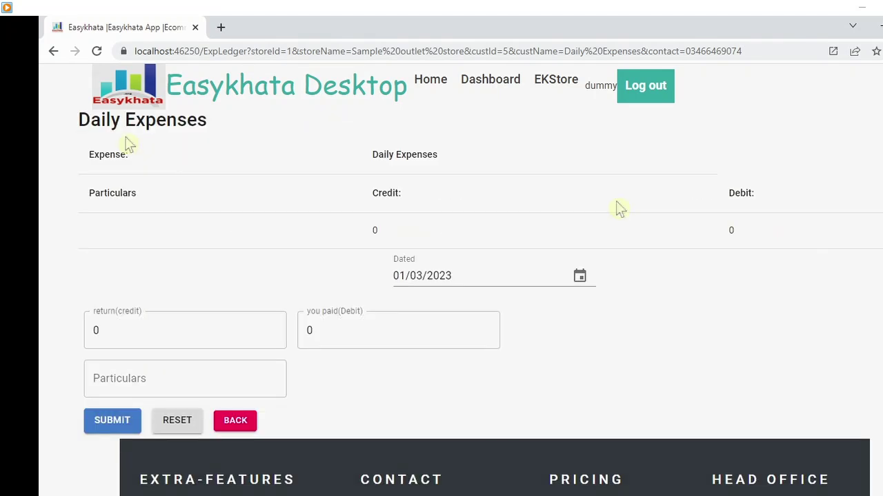
pyautogui.click(270, 321)
pyautogui.press('ctrl')
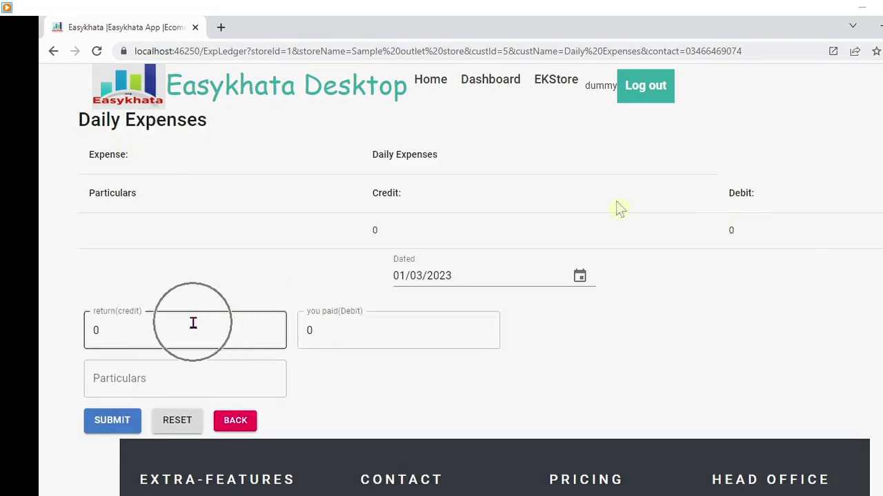
pyautogui.click(193, 323)
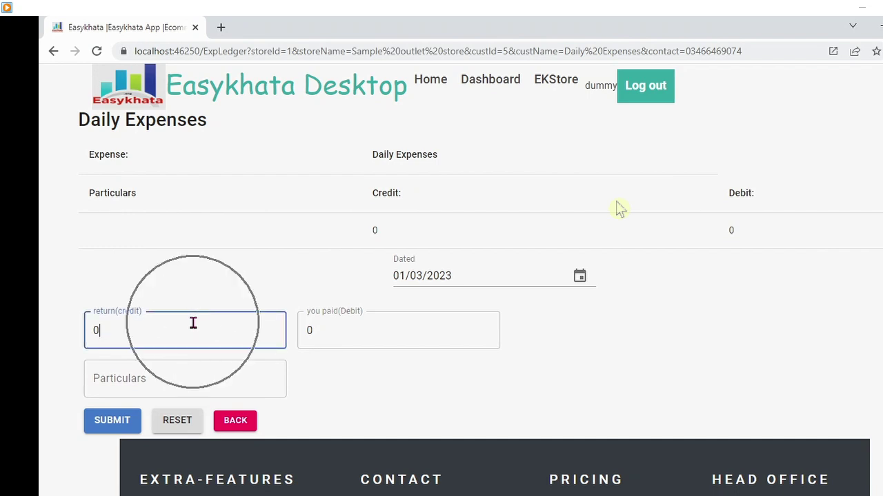
pyautogui.press('ctrl')
pyautogui.press('ctrl')
pyautogui.press('ctrl')
pyautogui.press('ctrl')
pyautogui.press('ctrl')
pyautogui.click(234, 421)
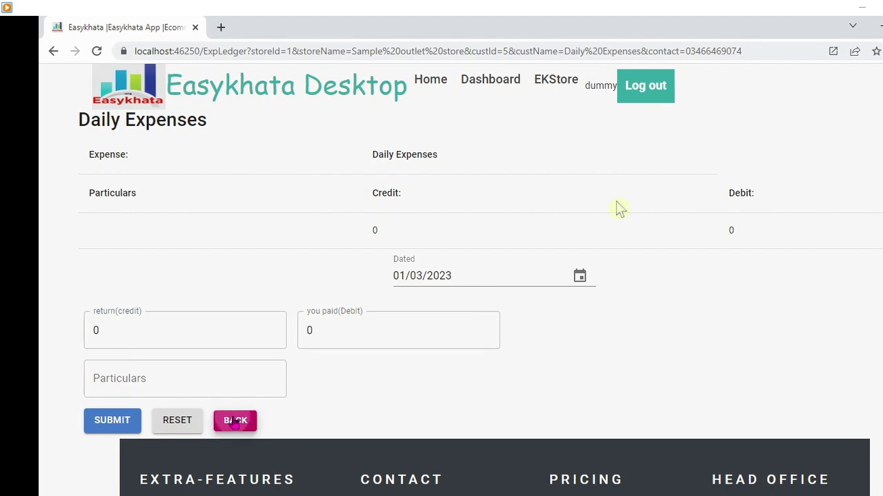
pyautogui.click(244, 422)
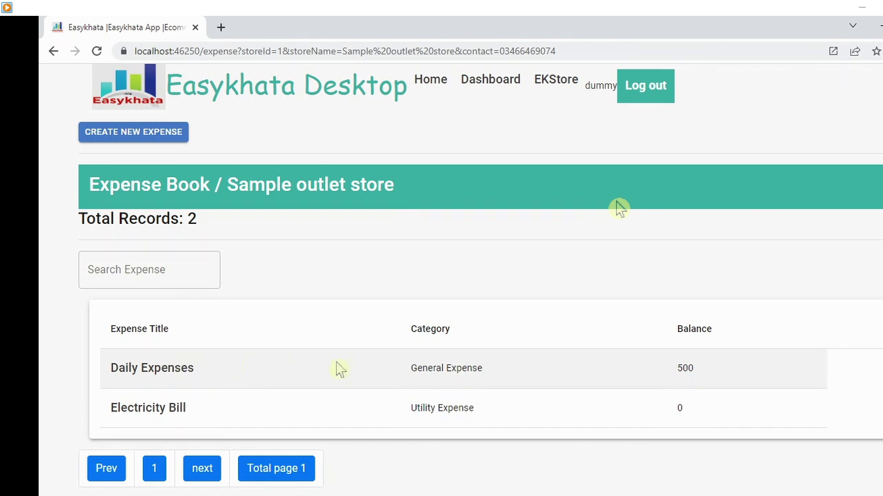
# - Return to the Sample outlet store dashboard and scroll down to the Sale Book and Stock Book cards
pyautogui.click(488, 92)
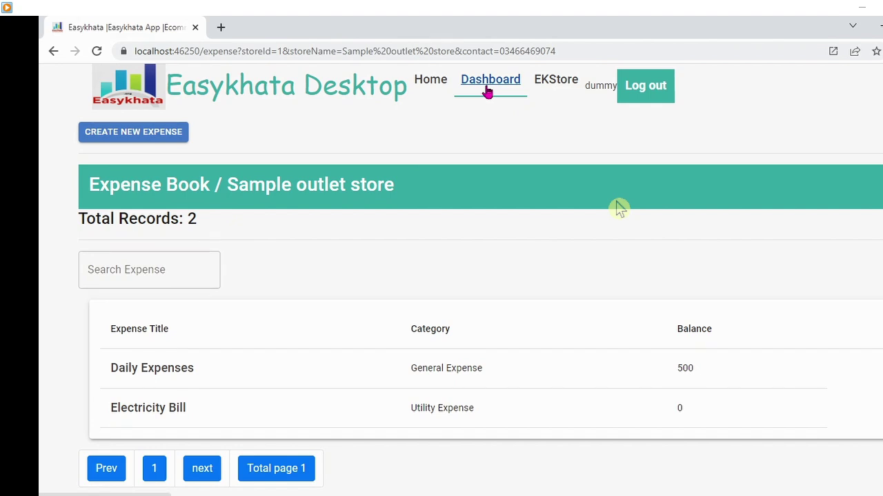
pyautogui.click(488, 92)
pyautogui.click(487, 91)
pyautogui.click(488, 91)
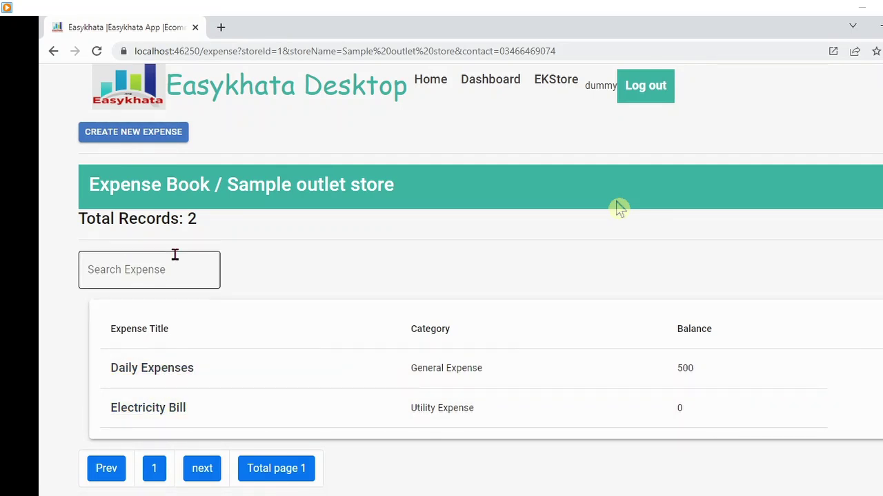
pyautogui.click(490, 84)
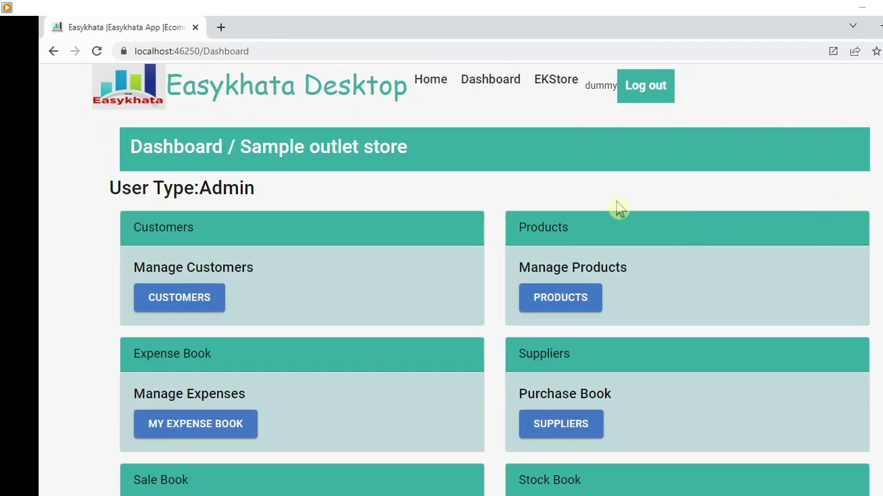
pyautogui.scroll(-4, 619, 209)
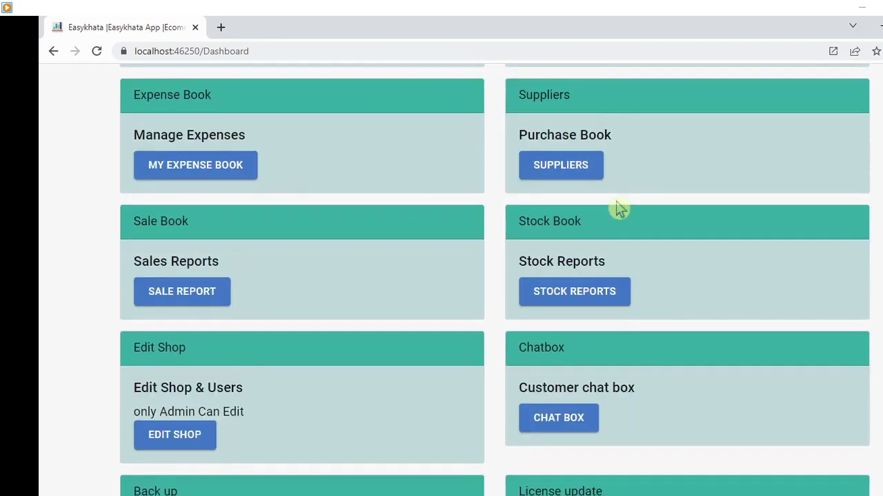
# - Open the Sale Report for Sample outlet store
pyautogui.click(207, 290)
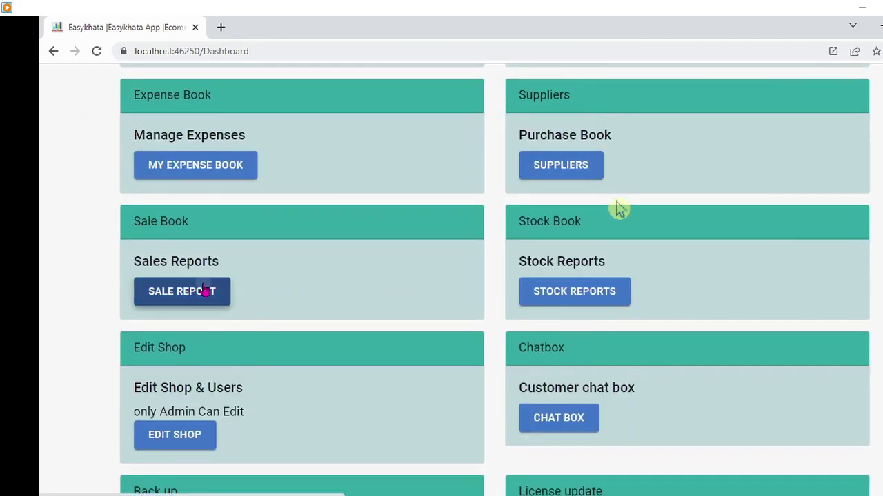
pyautogui.scroll(-1, 619, 209)
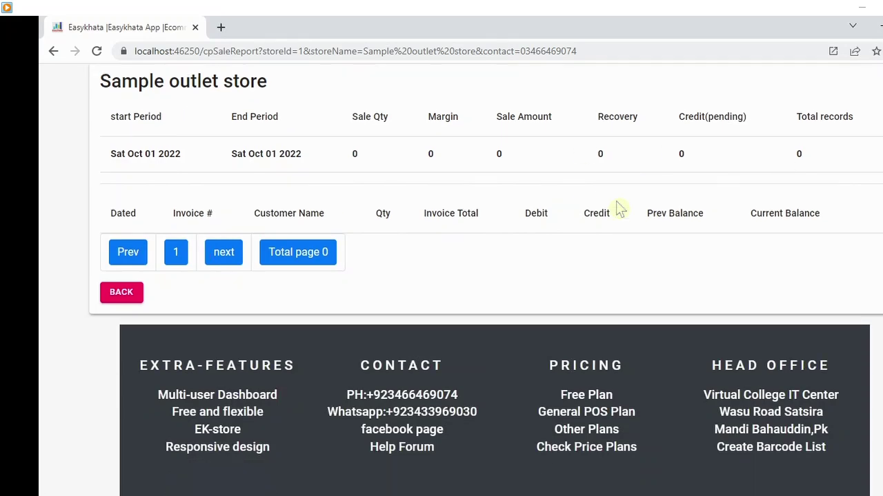
pyautogui.scroll(4, 620, 209)
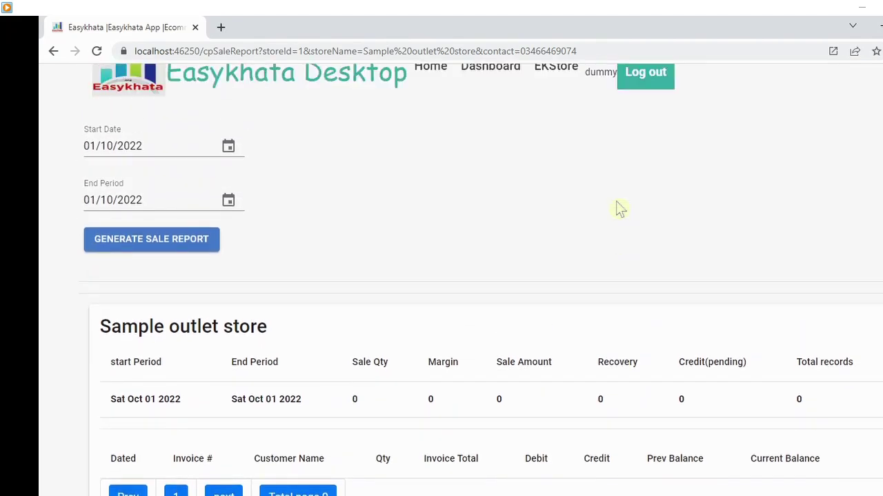
# - Change the report start date from 01/10/2022 to 01/02/2023
pyautogui.click(152, 143)
pyautogui.press('BackSpace')
pyautogui.press('BackSpace')
pyautogui.press('BackSpace')
pyautogui.press('BackSpace')
pyautogui.press('BackSpace')
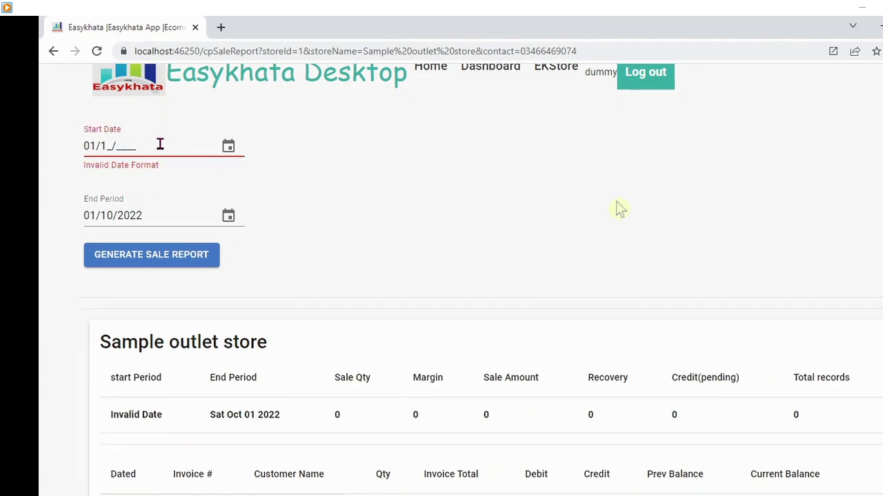
pyautogui.press('BackSpace')
pyautogui.press('BackSpace')
pyautogui.press('BackSpace')
pyautogui.write('3')
pyautogui.press('BackSpace')
pyautogui.write('2')
pyautogui.press('BackSpace')
pyautogui.press('BackSpace')
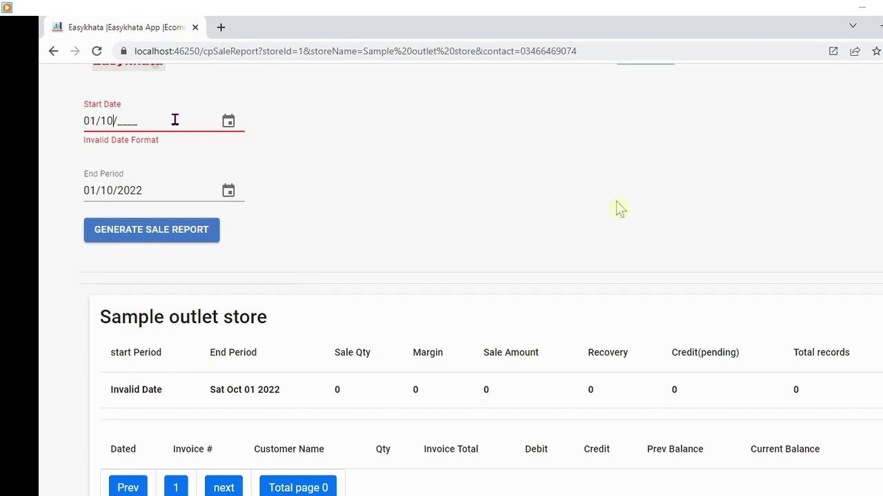
pyautogui.press('BackSpace')
pyautogui.press('BackSpace')
pyautogui.write('02')
pyautogui.write('2/')
pyautogui.write('2022')
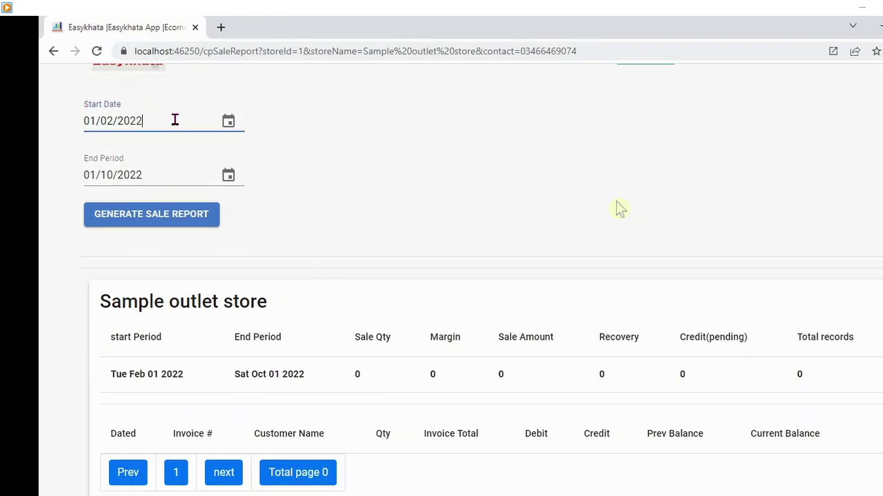
pyautogui.press('BackSpace')
pyautogui.write('3')
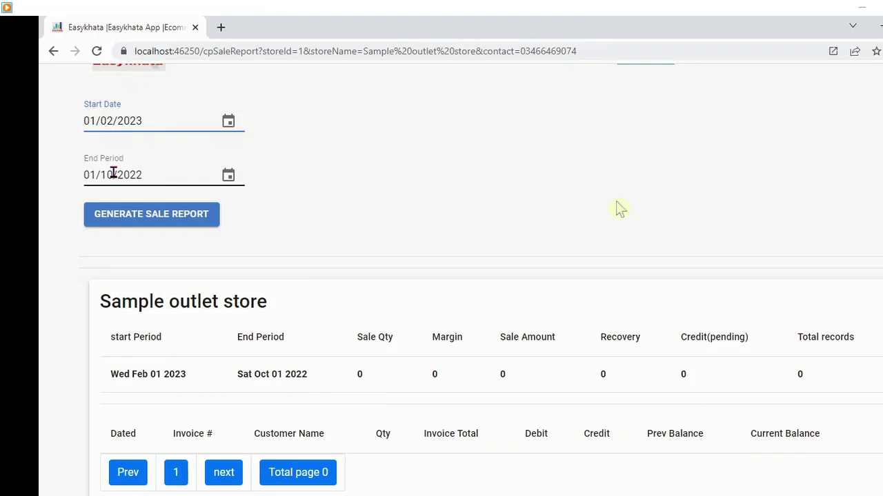
# - Set the report end period to 02/03/2023
pyautogui.click(113, 174)
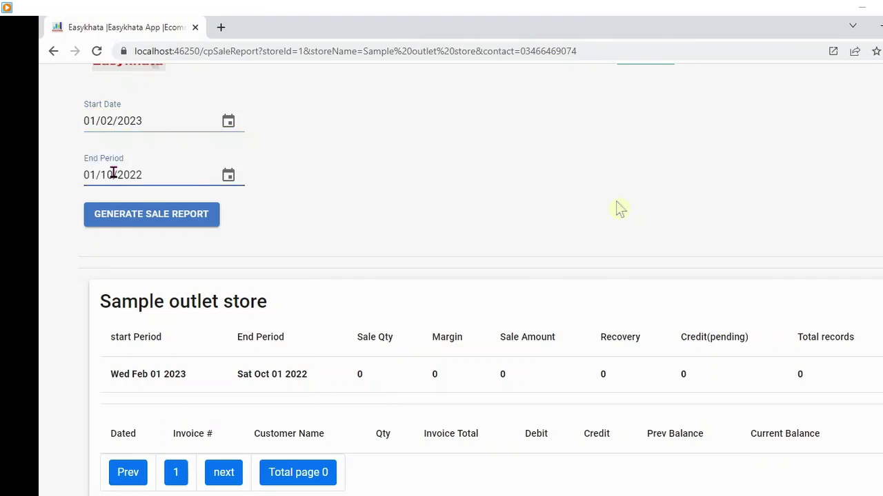
pyautogui.press('BackSpace')
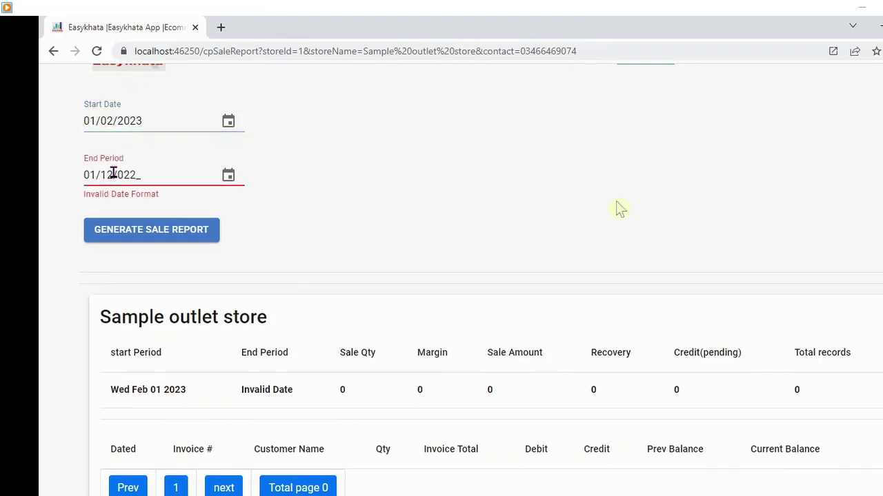
pyautogui.press('BackSpace')
pyautogui.write('03')
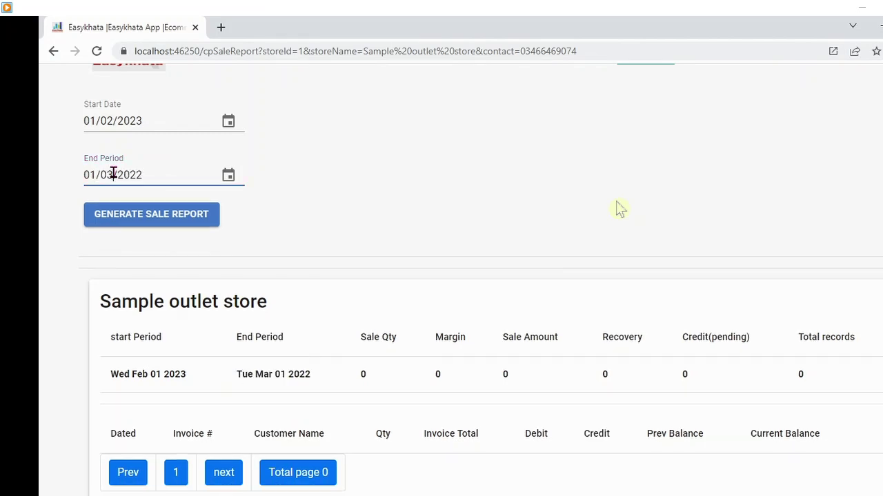
pyautogui.press('BackSpace')
pyautogui.write('3')
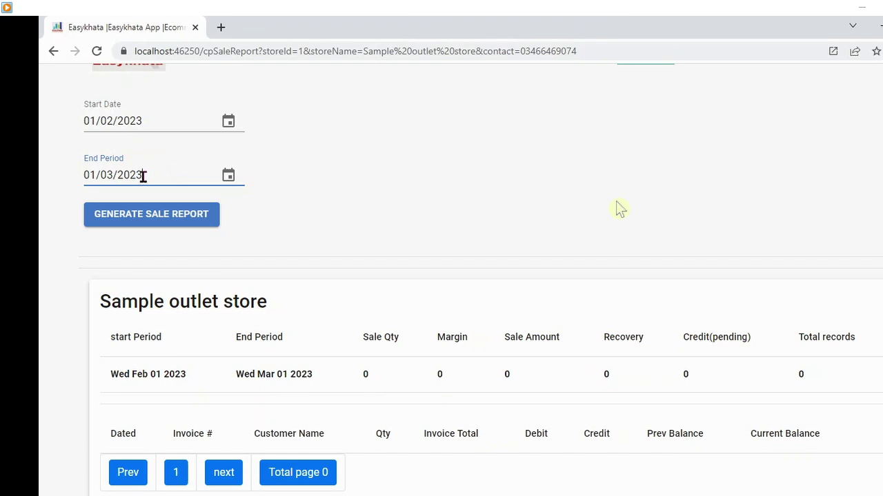
pyautogui.click(94, 174)
pyautogui.press('BackSpace')
pyautogui.write('2')
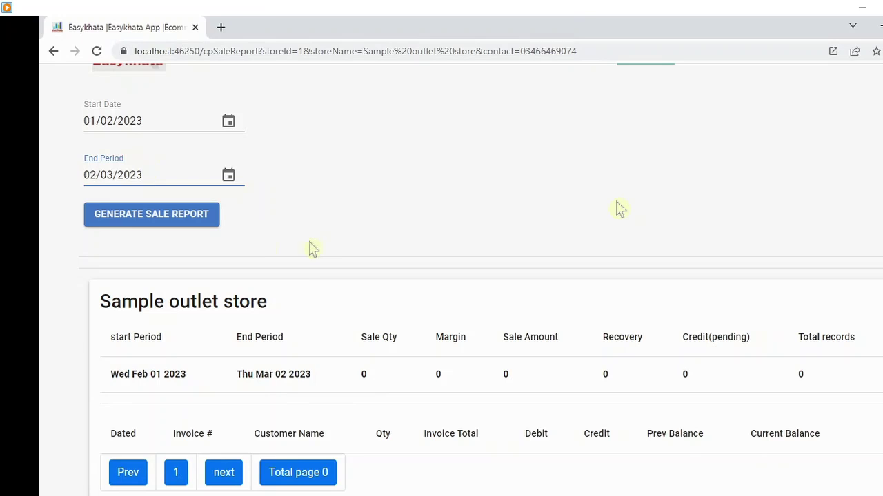
# - Generate the sale report for 01/02/2023–02/03/2023, which still shows zero totals, and recheck the end date
pyautogui.click(195, 220)
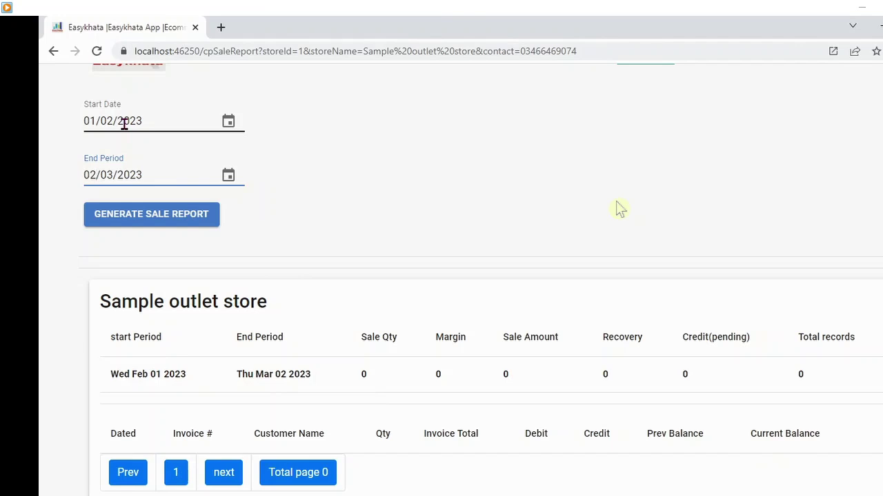
pyautogui.click(150, 175)
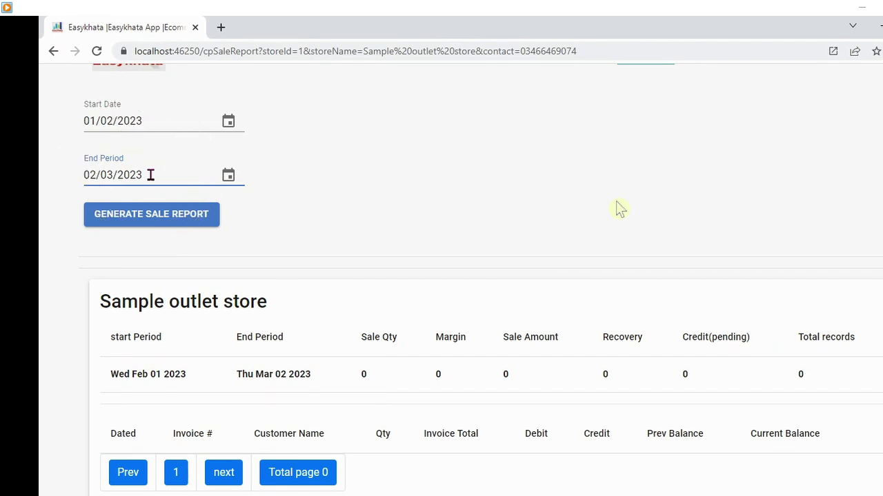
pyautogui.click(151, 175)
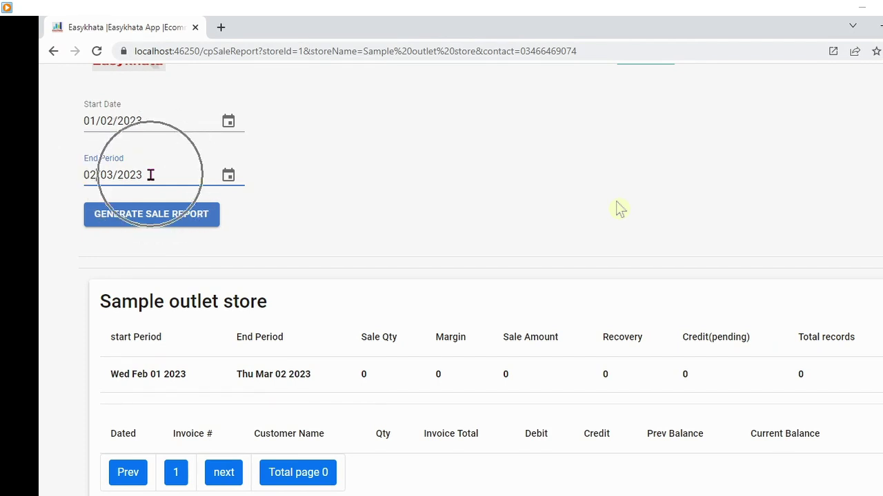
pyautogui.click(150, 175)
pyautogui.click(150, 175)
pyautogui.click(150, 175)
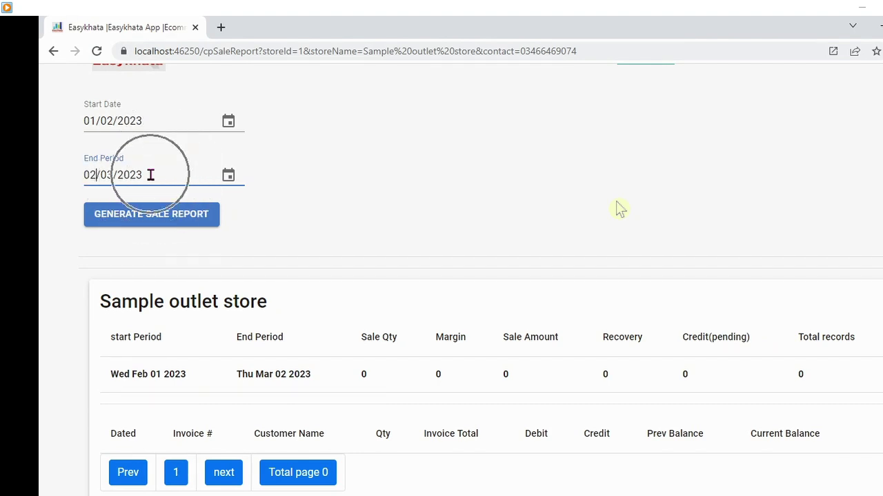
pyautogui.click(150, 175)
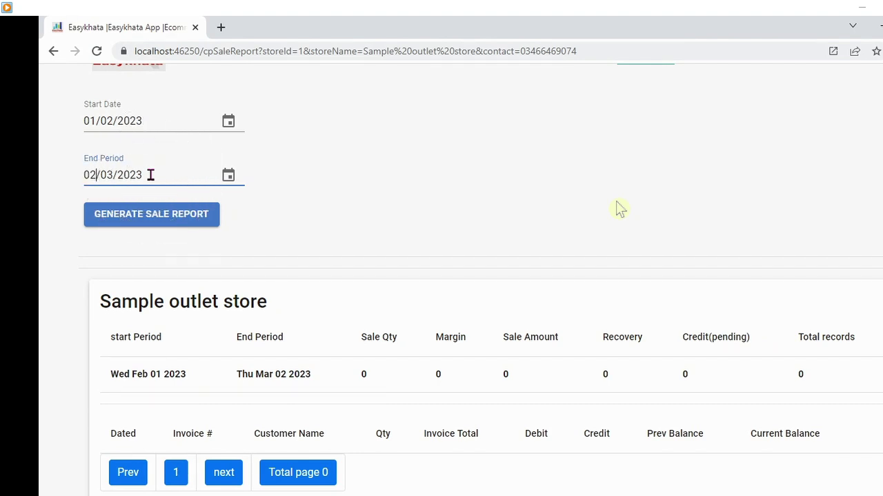
# - Generate the Feb–Mar 2023 sale report and highlight sale quantity 17 and sale amount 5440
pyautogui.click(150, 214)
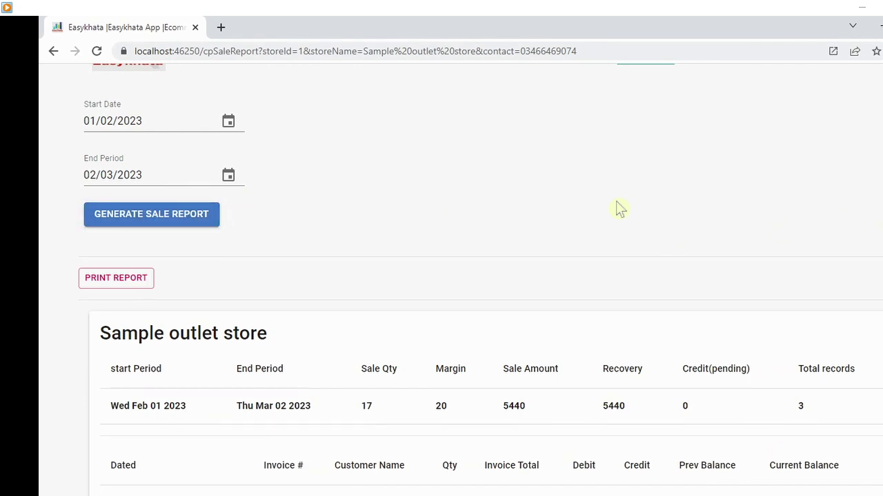
pyautogui.scroll(-3, 618, 209)
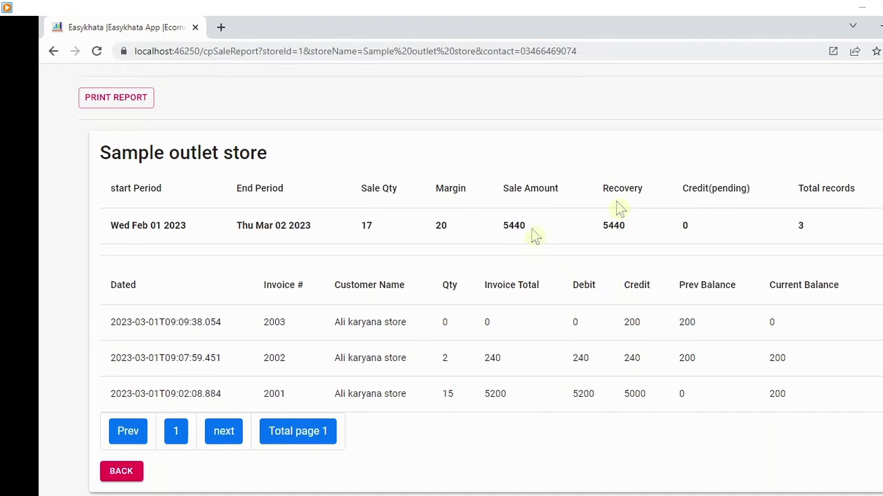
pyautogui.moveTo(536, 236); pyautogui.dragTo(504, 234)
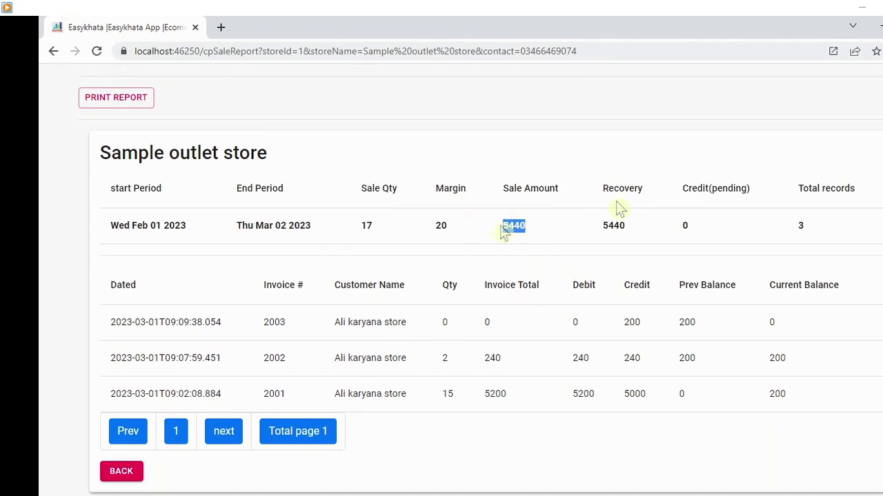
pyautogui.moveTo(375, 229); pyautogui.dragTo(360, 229)
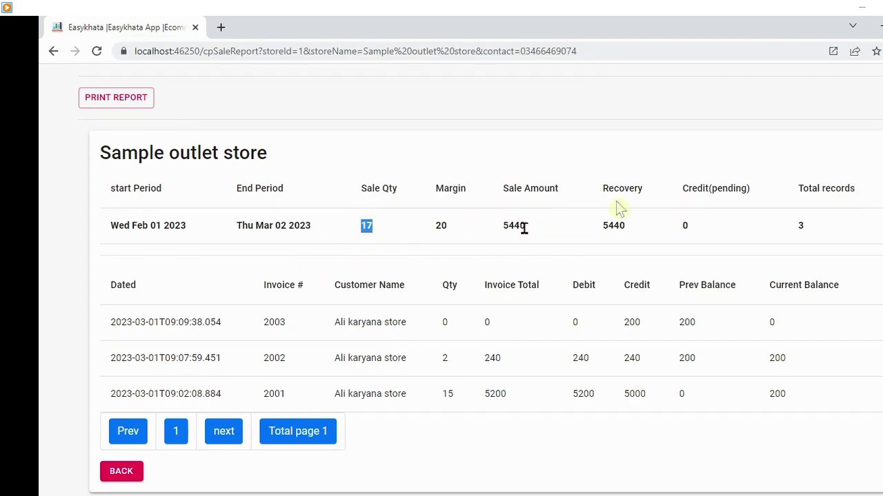
pyautogui.moveTo(524, 228); pyautogui.dragTo(506, 233)
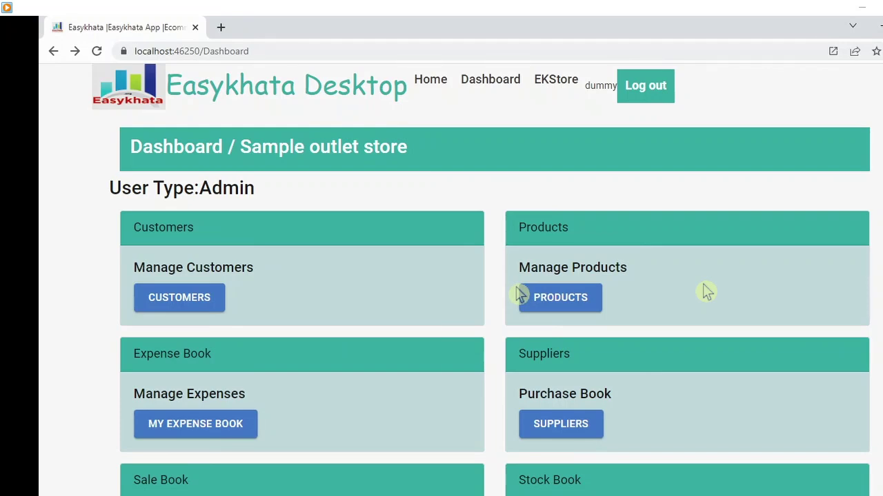
# - Open the Stock Reports page from the dashboard
pyautogui.click(521, 295)
pyautogui.scroll(-3, 580, 339)
pyautogui.click(580, 339)
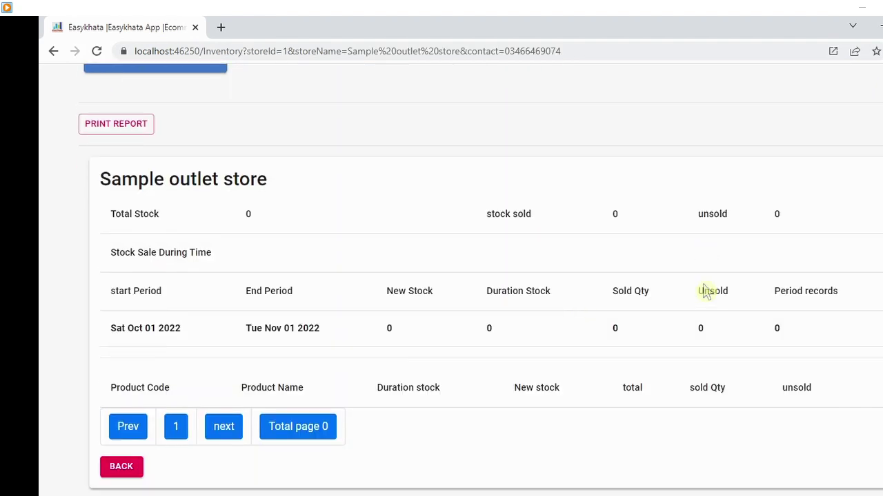
pyautogui.scroll(2, 707, 292)
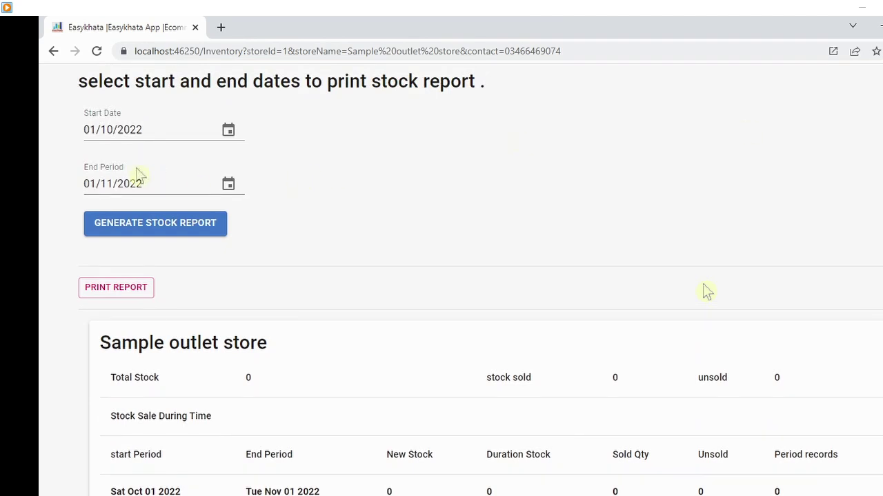
# - Set the report period to 01/02/2023–02/03/2023 and generate the stock report
pyautogui.click(153, 130)
pyautogui.press('BackSpace')
pyautogui.press('BackSpace')
pyautogui.press('BackSpace')
pyautogui.press('BackSpace')
pyautogui.press('BackSpace')
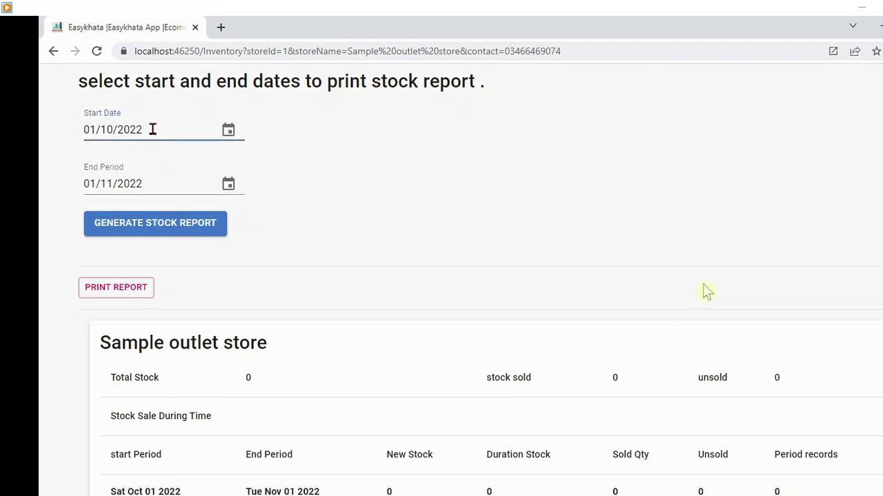
pyautogui.press('BackSpace')
pyautogui.press('BackSpace')
pyautogui.write('1/02/')
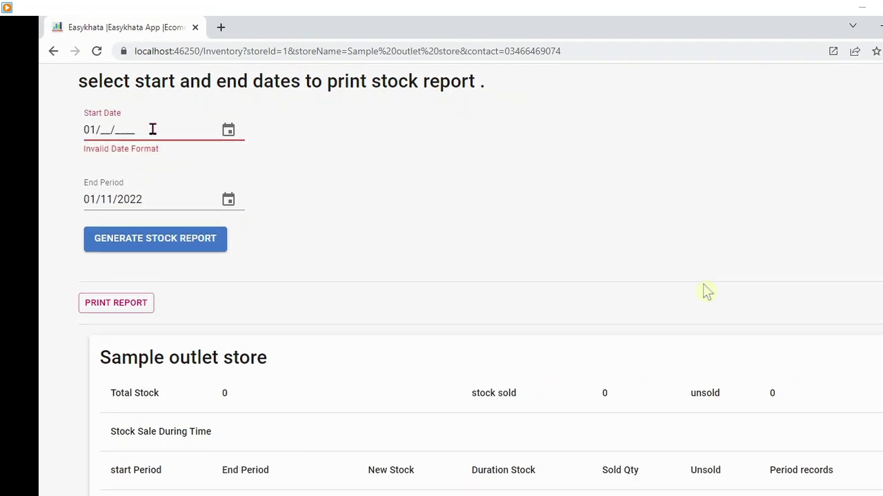
pyautogui.write('2023')
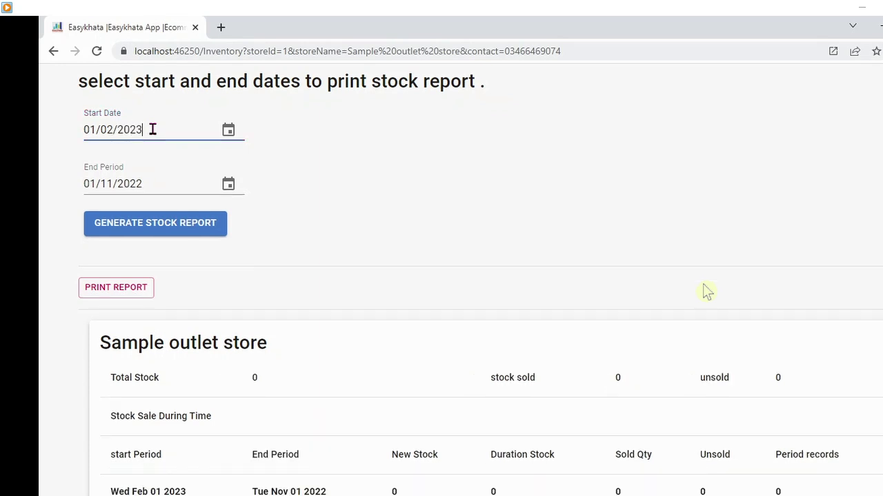
pyautogui.click(143, 176)
pyautogui.click(101, 180)
pyautogui.press('BackSpace')
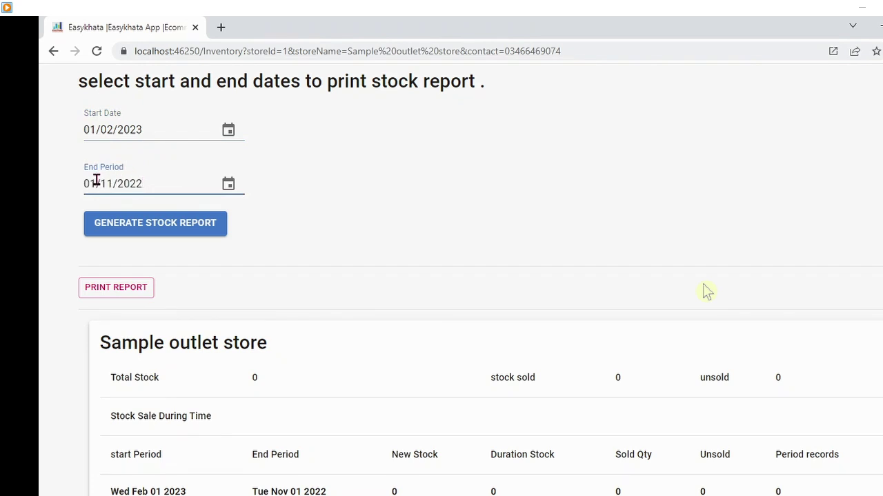
pyautogui.write('2/')
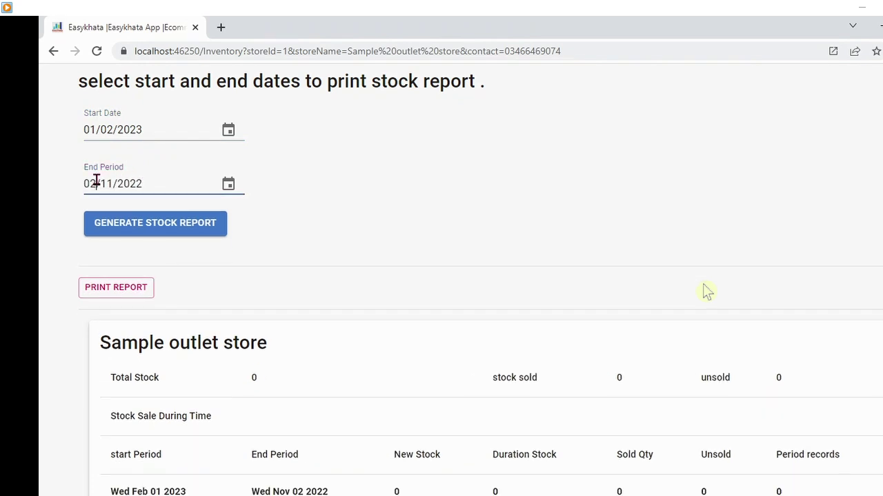
pyautogui.write('02/')
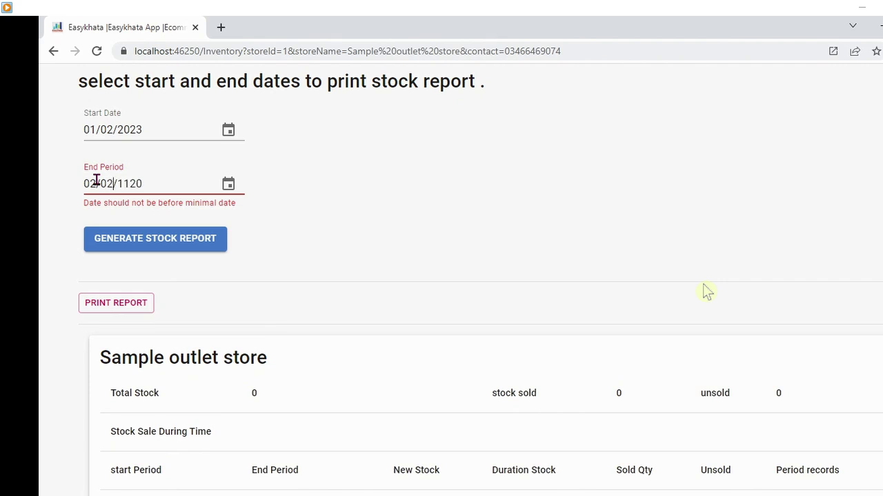
pyautogui.press('BackSpace')
pyautogui.write('3/20')
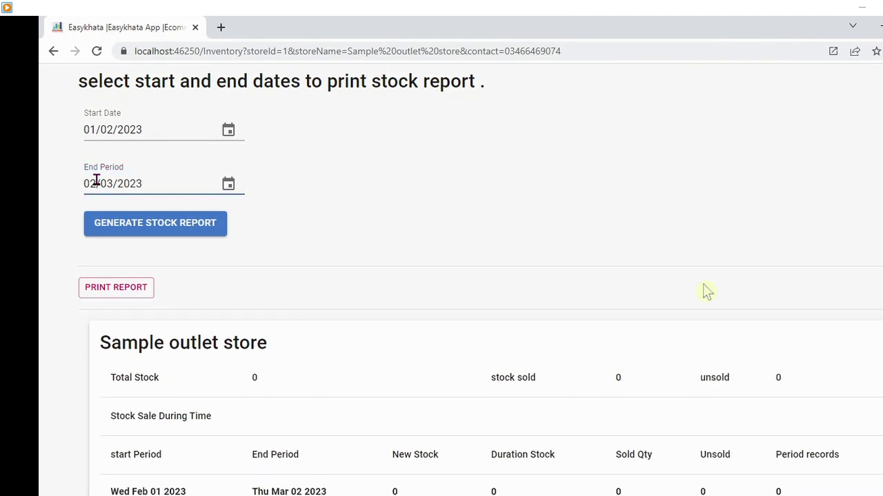
pyautogui.click(190, 226)
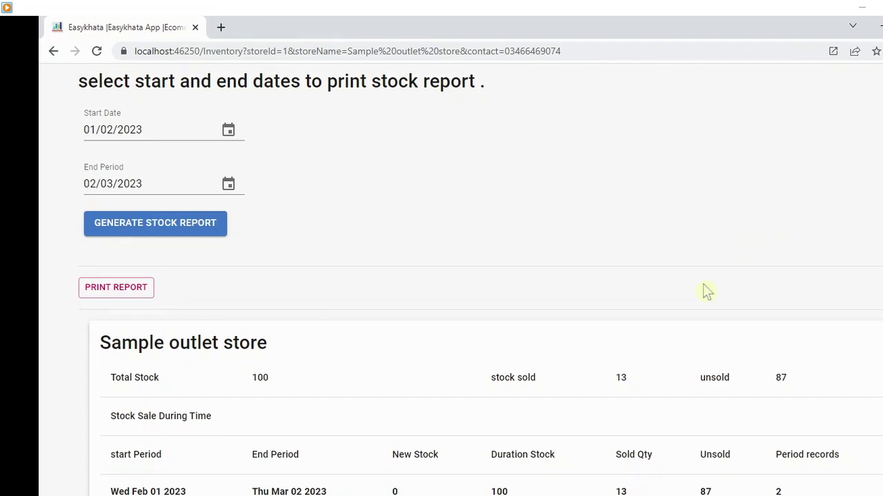
# - Highlight the report totals of 13 units sold and 87 unsold
pyautogui.scroll(-3, 705, 290)
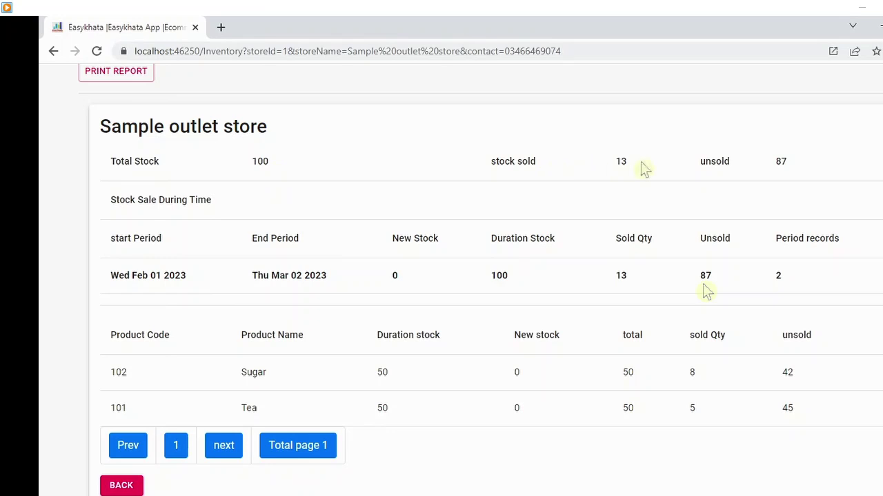
pyautogui.doubleClick(619, 164)
pyautogui.doubleClick(791, 164)
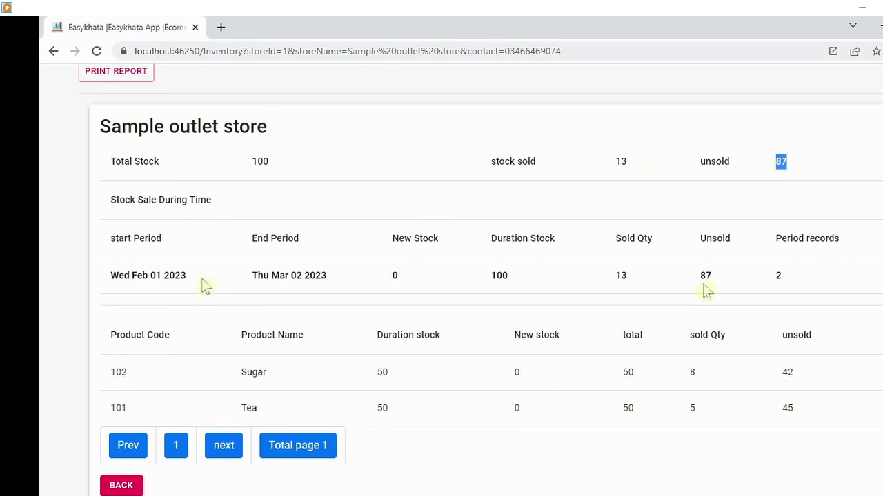
# - Highlight the period row: Feb 01–Mar 02 2023, new stock 0, stock 100, 13 sold, 87 unsold, 2 records
pyautogui.moveTo(203, 285); pyautogui.dragTo(109, 286)
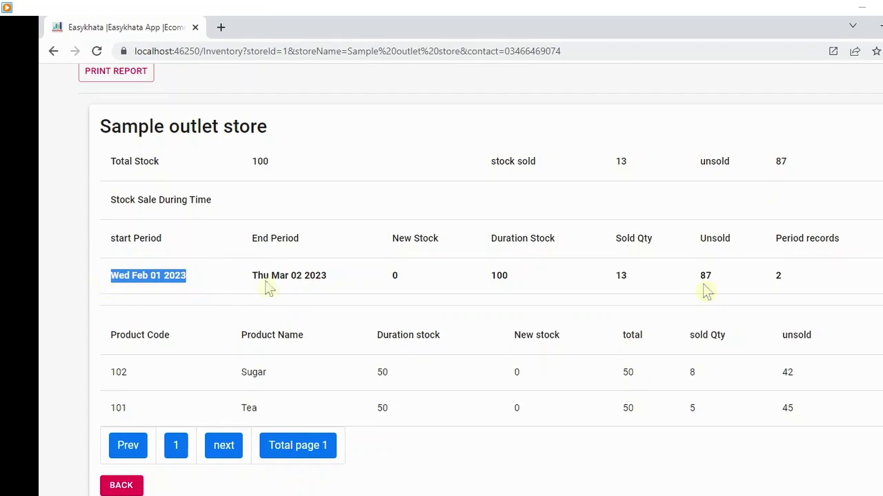
pyautogui.moveTo(345, 285); pyautogui.dragTo(251, 284)
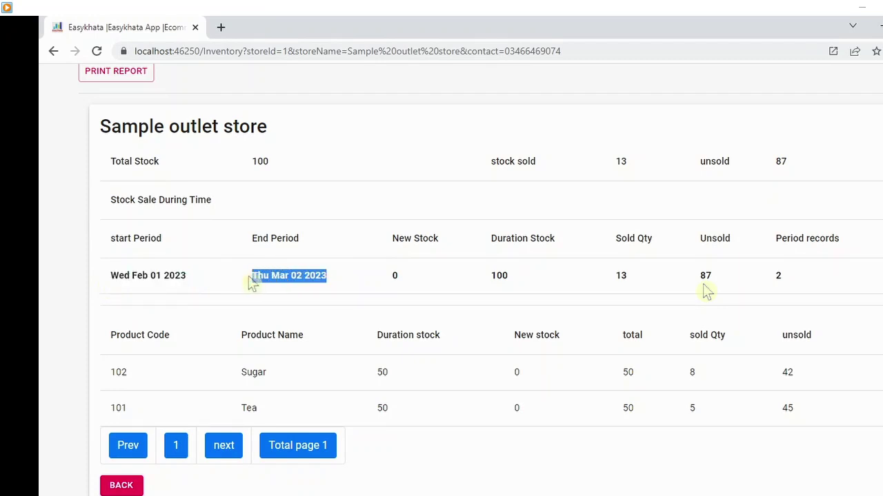
pyautogui.moveTo(406, 277); pyautogui.dragTo(387, 275)
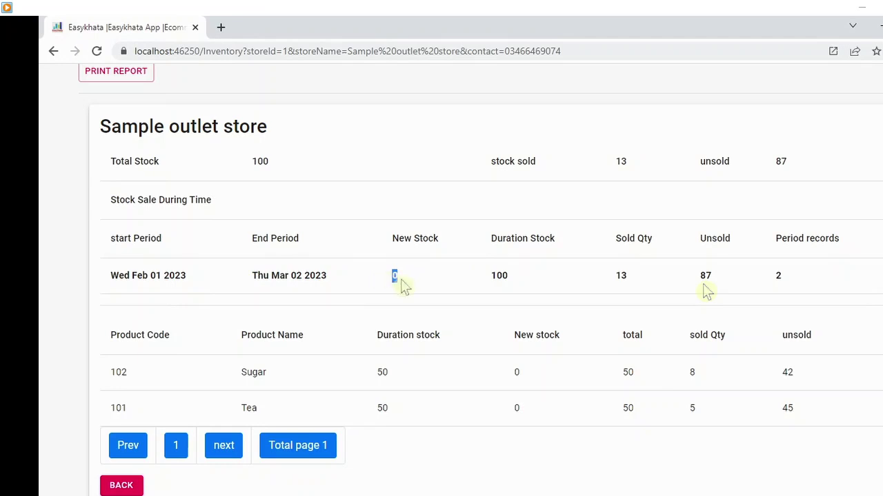
pyautogui.moveTo(526, 280); pyautogui.dragTo(488, 280)
pyautogui.moveTo(645, 283); pyautogui.dragTo(613, 283)
pyautogui.click(693, 275)
pyautogui.moveTo(713, 279); pyautogui.dragTo(682, 283)
pyautogui.moveTo(791, 272); pyautogui.dragTo(773, 268)
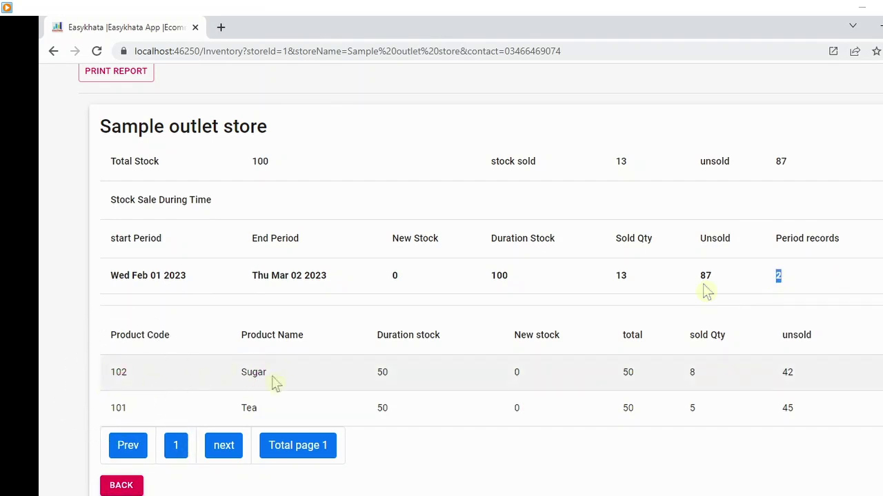
# - Highlight the Sugar row and the duration stock of 50 for both Sugar and Tea
pyautogui.moveTo(286, 380); pyautogui.dragTo(231, 378)
pyautogui.moveTo(402, 374); pyautogui.dragTo(366, 374)
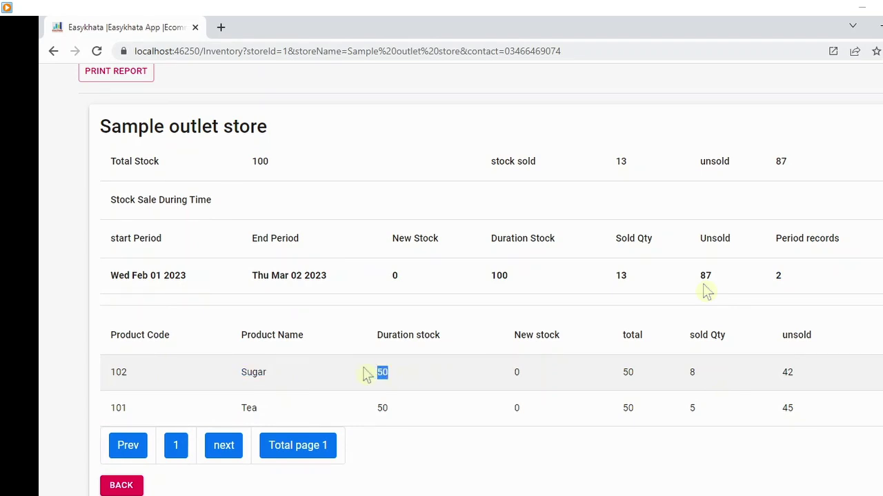
pyautogui.click(393, 411)
pyautogui.moveTo(394, 412); pyautogui.dragTo(374, 412)
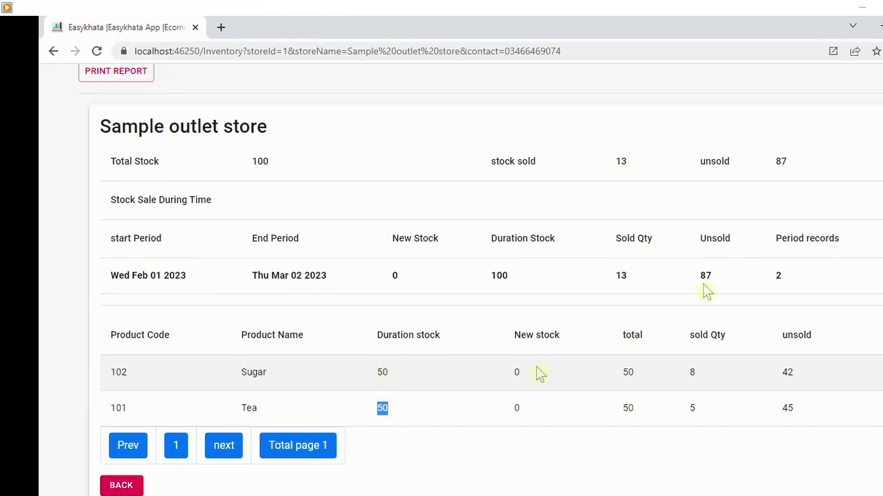
pyautogui.moveTo(538, 370); pyautogui.dragTo(507, 399)
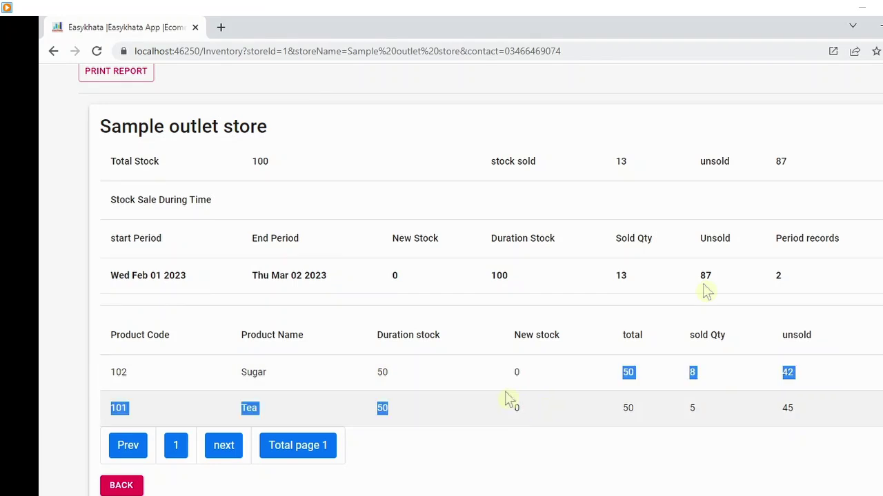
pyautogui.click(564, 375)
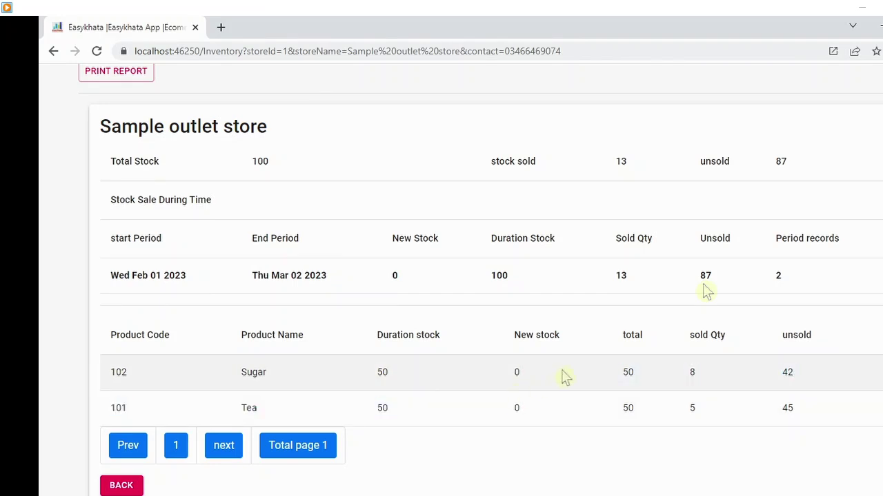
# - Point out Sugar's 8 sold and 42 unsold and Tea's 5 sold and 45 unsold, then go back
pyautogui.click(648, 377)
pyautogui.click(696, 378)
pyautogui.click(704, 373)
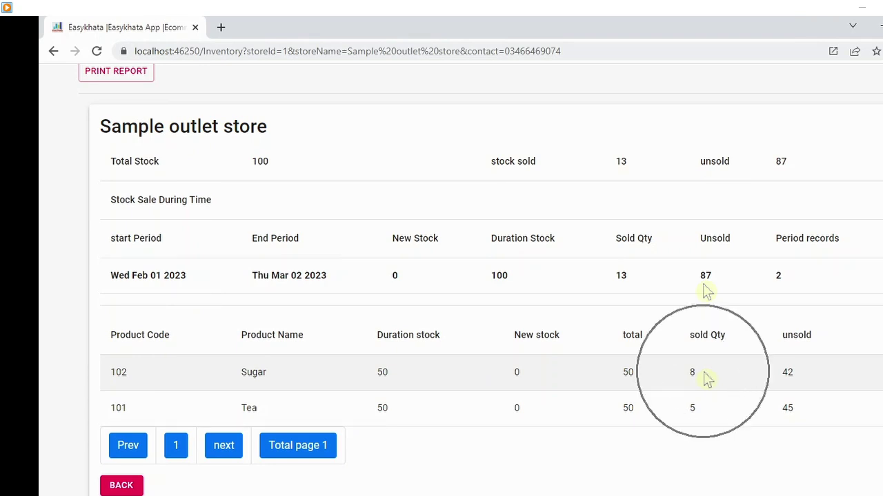
pyautogui.click(704, 373)
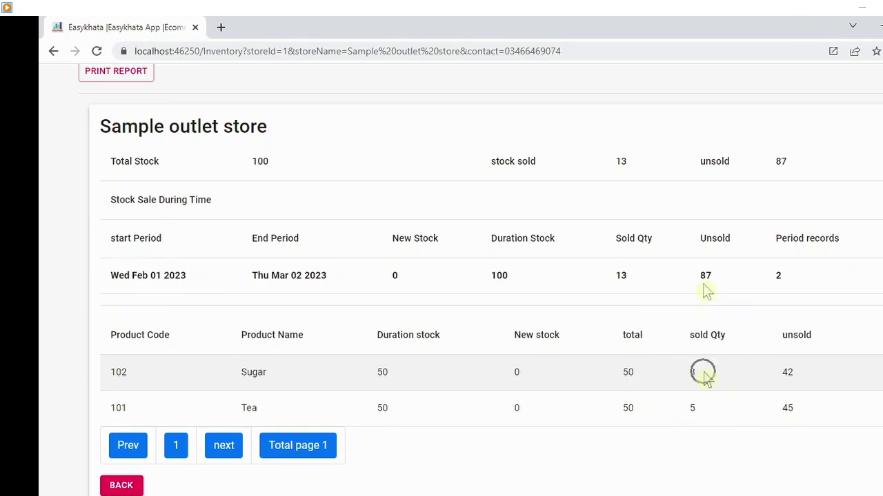
pyautogui.doubleClick(787, 373)
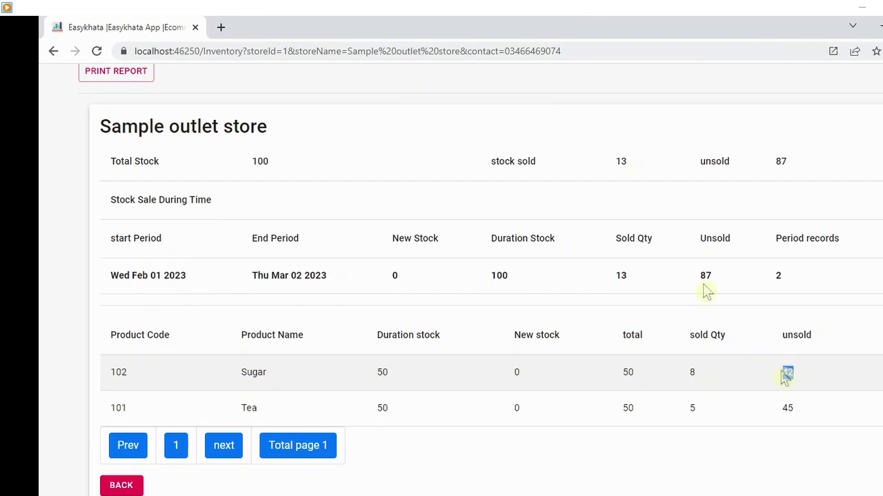
pyautogui.press('ctrl')
pyautogui.click(702, 413)
pyautogui.doubleClick(788, 408)
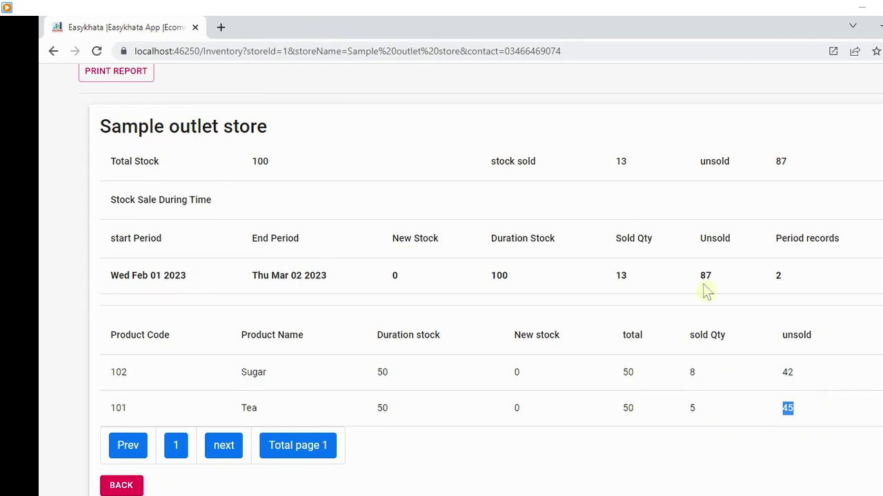
pyautogui.click(121, 486)
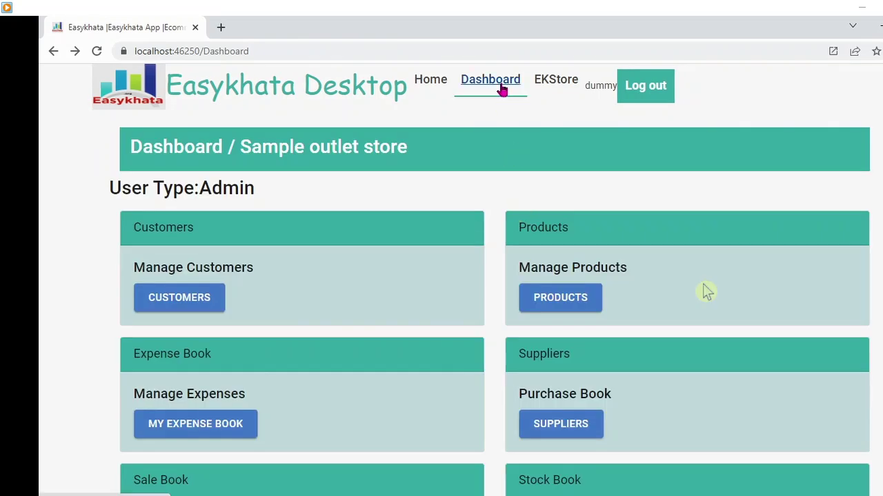
pyautogui.scroll(-3, 704, 284)
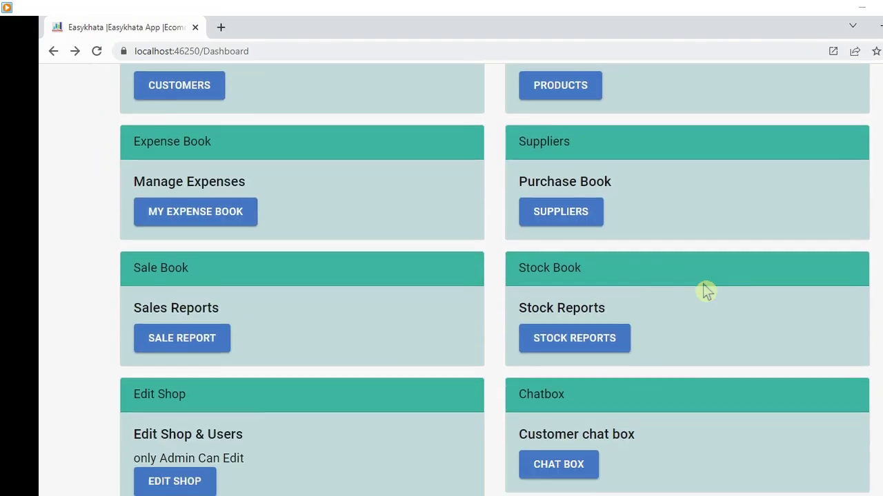
pyautogui.scroll(-2, 707, 292)
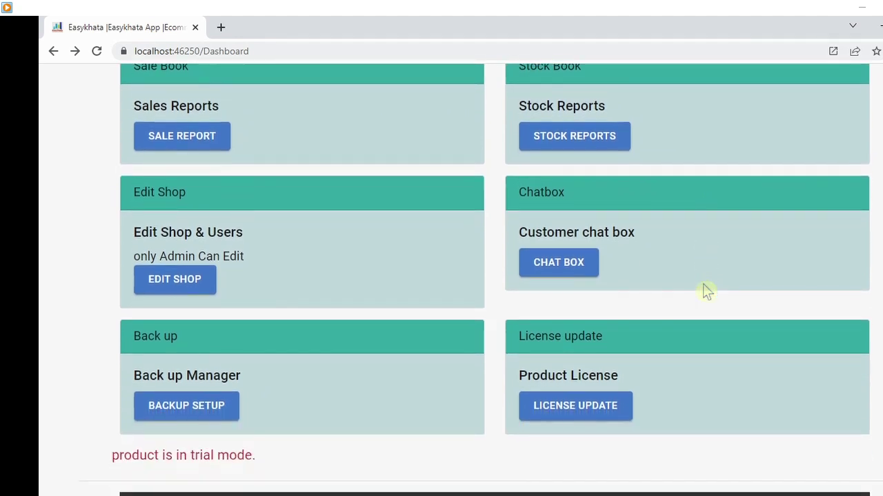
pyautogui.click(182, 418)
pyautogui.moveTo(697, 283)
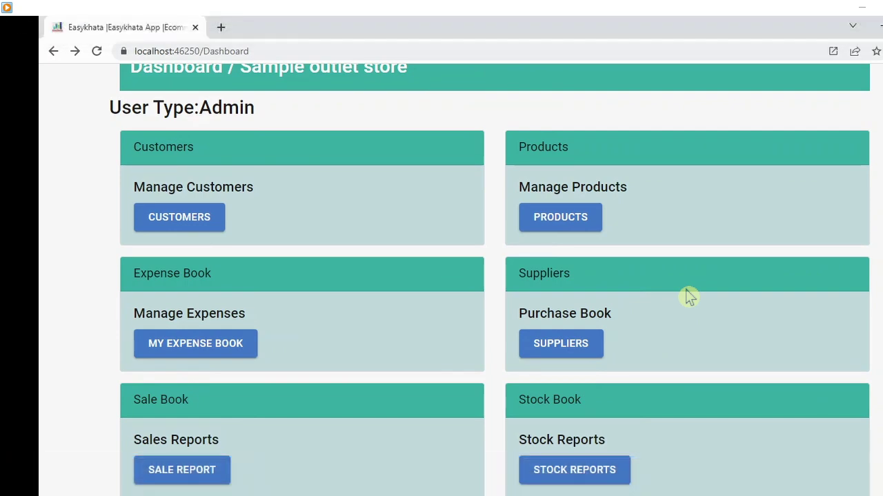
pyautogui.scroll(2, 687, 290)
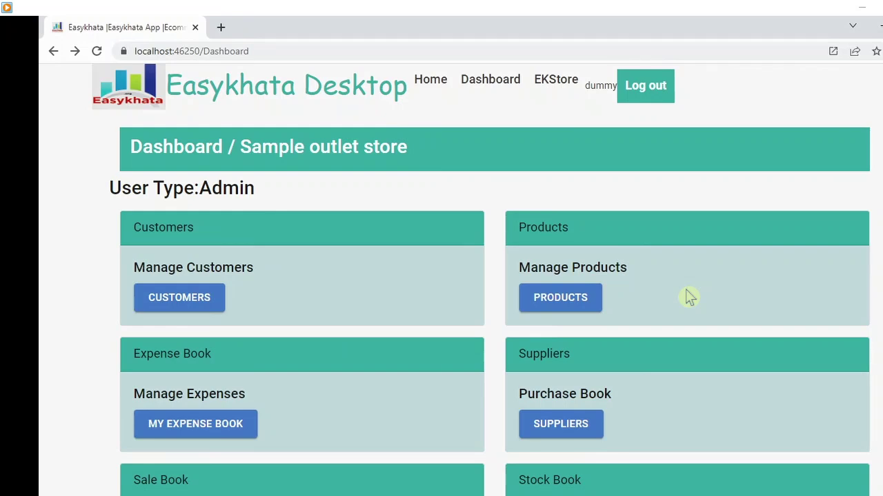
pyautogui.scroll(-3, 690, 297)
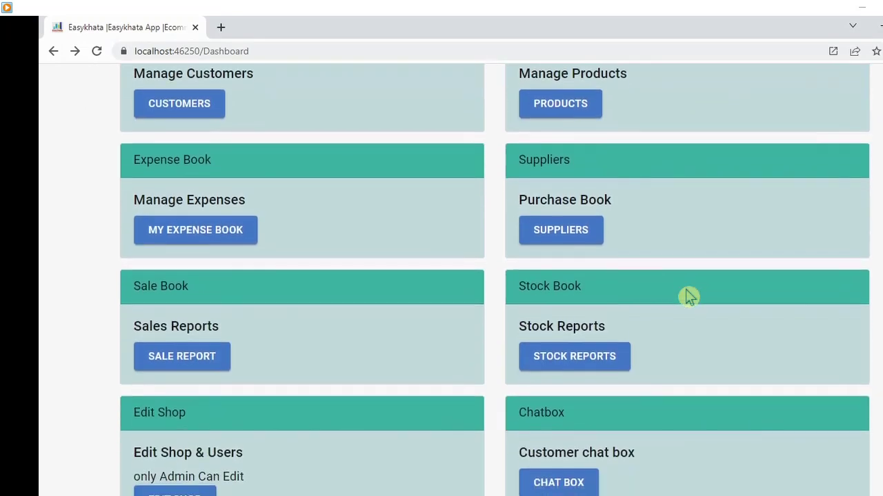
pyautogui.scroll(-3, 689, 297)
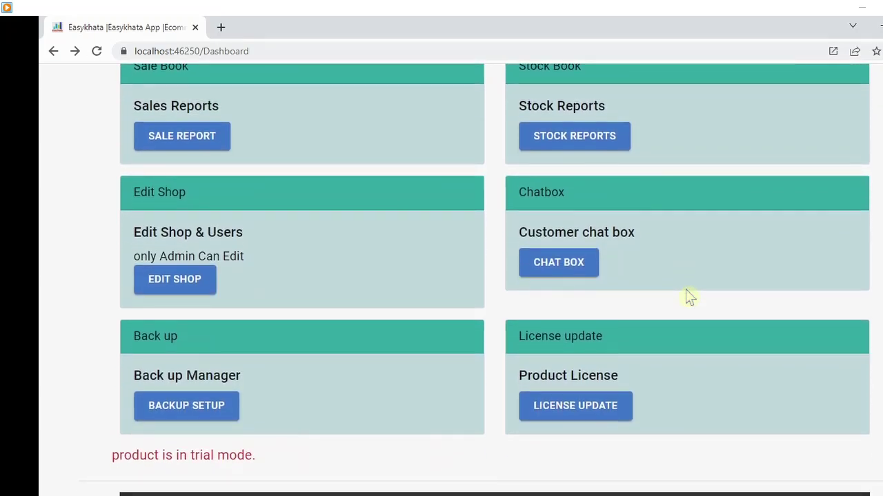
pyautogui.scroll(4, 689, 296)
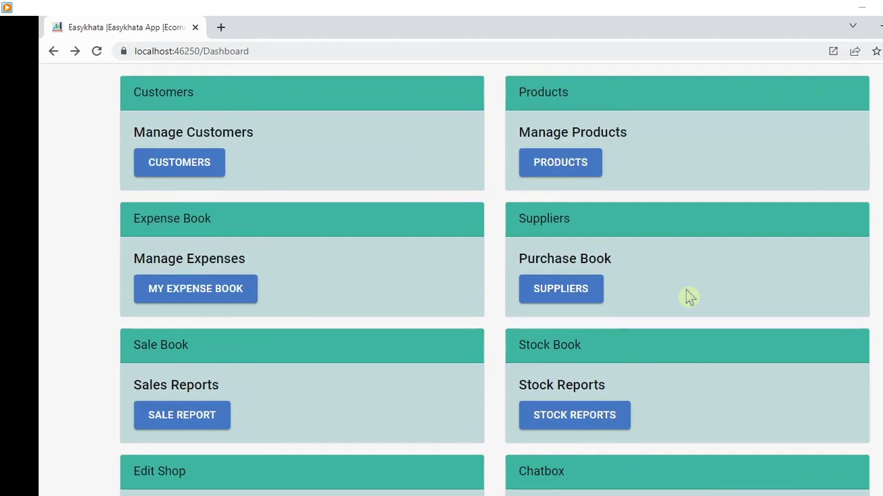
pyautogui.scroll(2, 689, 296)
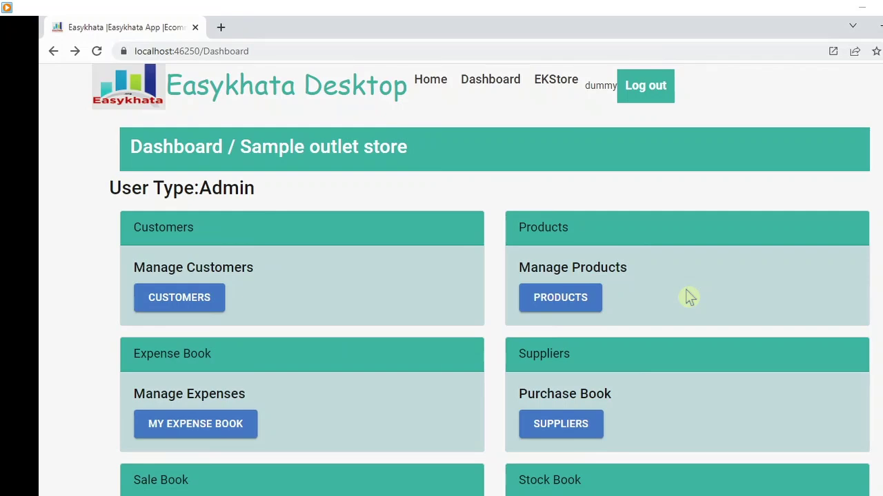
pyautogui.scroll(-1, 689, 297)
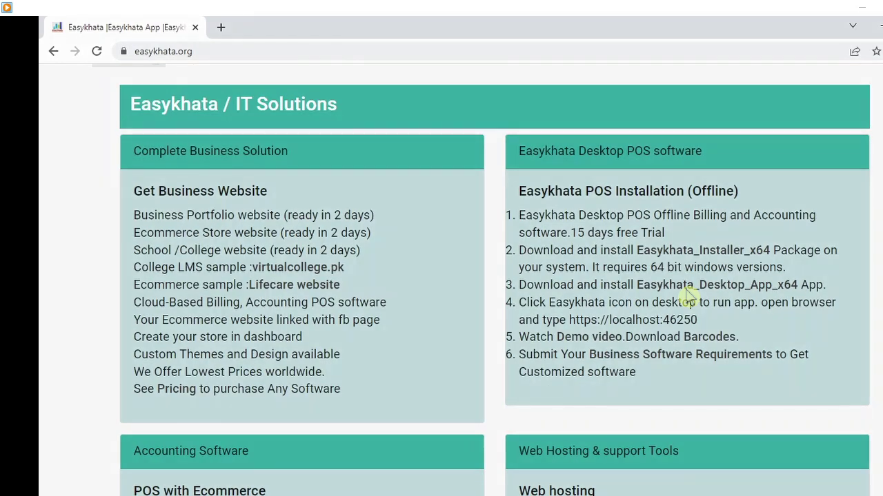
# - Point out the easykhata.org address, the Easykhata logo and the IT Solutions banner
pyautogui.scroll(1, 687, 295)
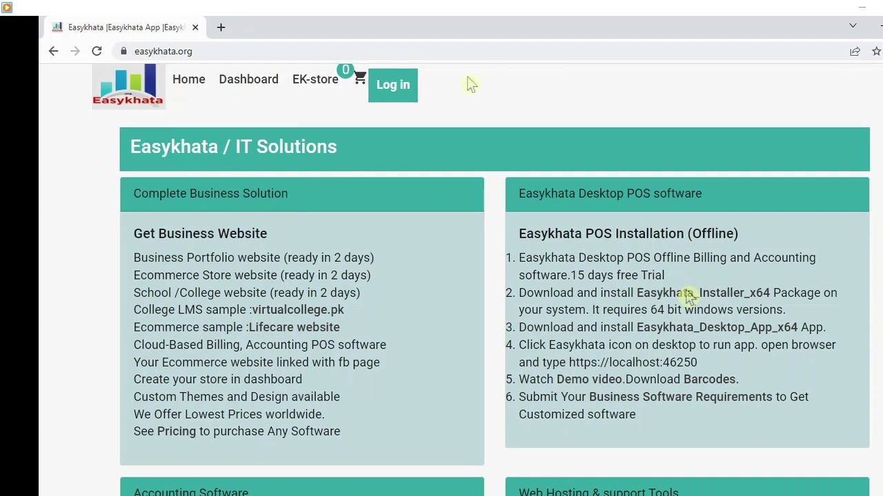
pyautogui.click(192, 54)
pyautogui.click(193, 54)
pyautogui.click(192, 54)
pyautogui.click(192, 54)
pyautogui.click(130, 103)
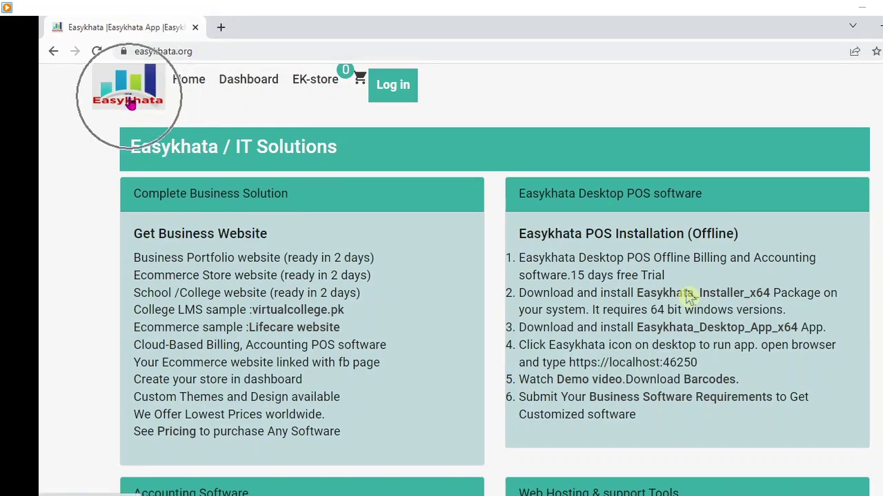
pyautogui.click(659, 148)
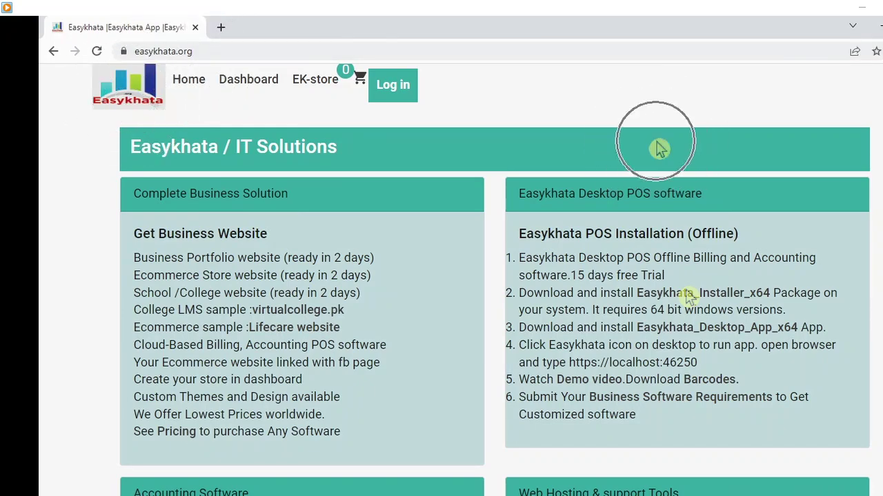
pyautogui.click(772, 151)
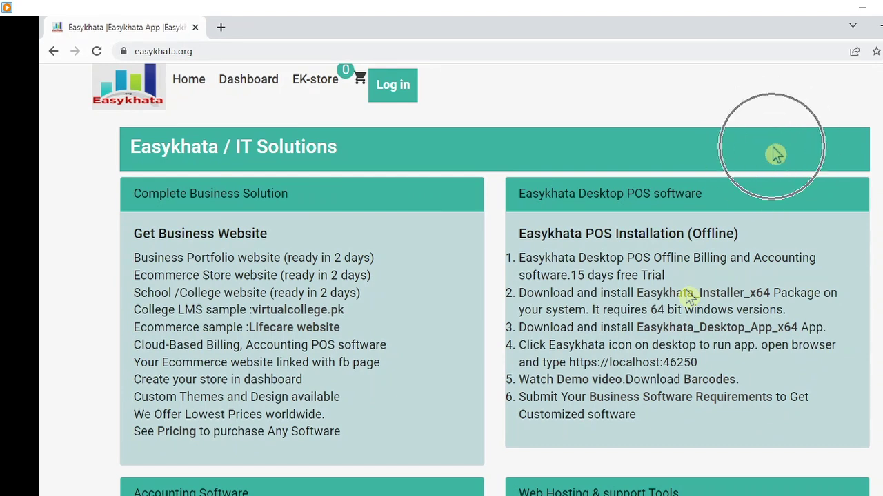
# - Point out the Desktop POS section, the Easykhata_Installer_x64 download and the 64-bit Windows requirement
pyautogui.click(732, 218)
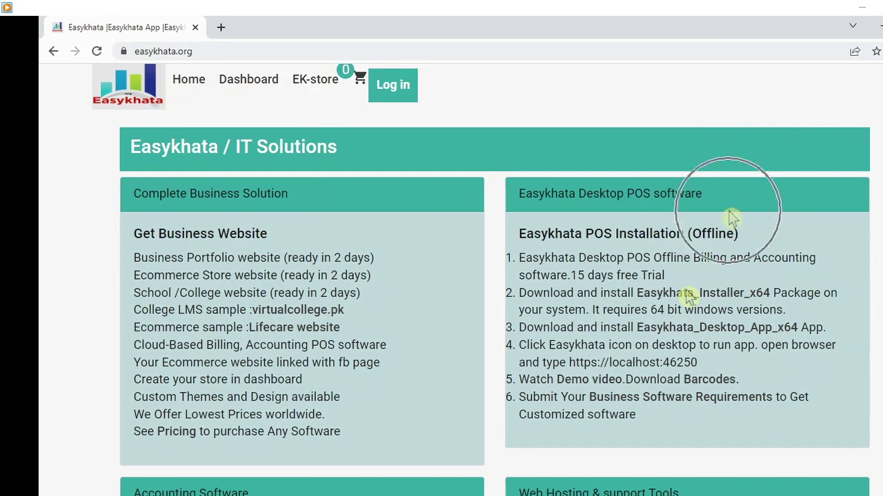
pyautogui.click(692, 299)
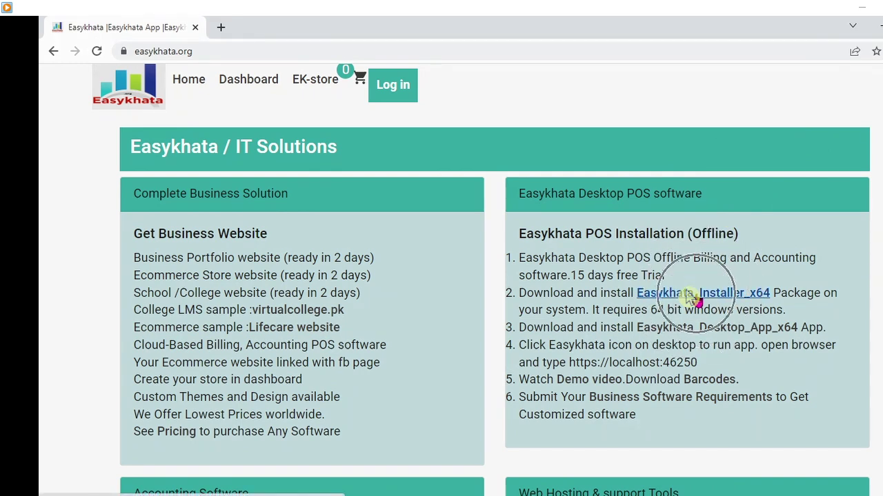
pyautogui.click(691, 299)
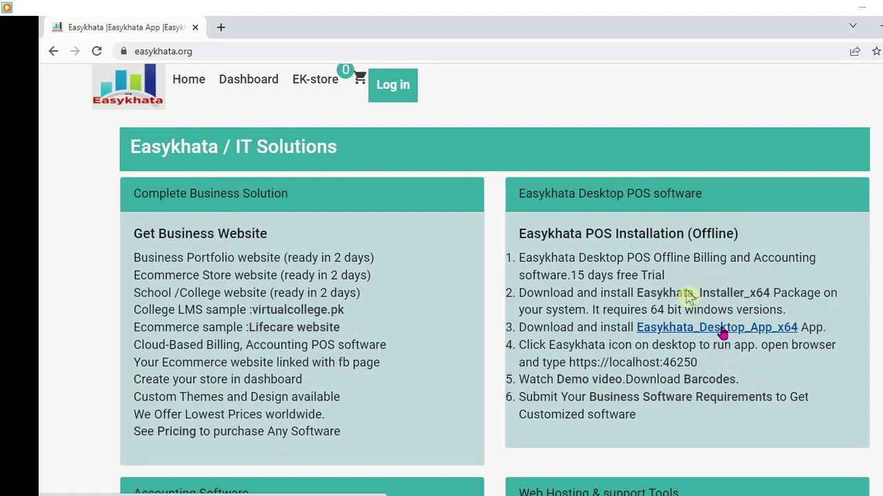
pyautogui.click(679, 311)
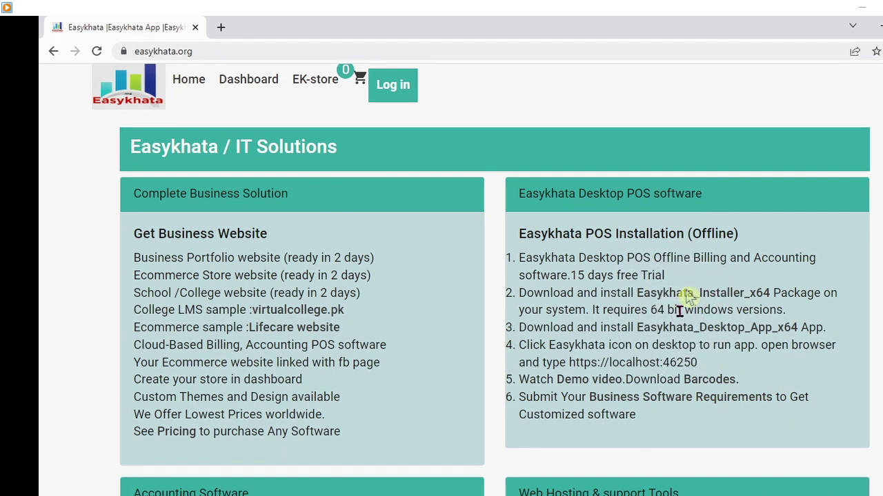
pyautogui.click(680, 312)
# - Go from Log in to the Register page and click into its Username and Password fields
pyautogui.click(394, 88)
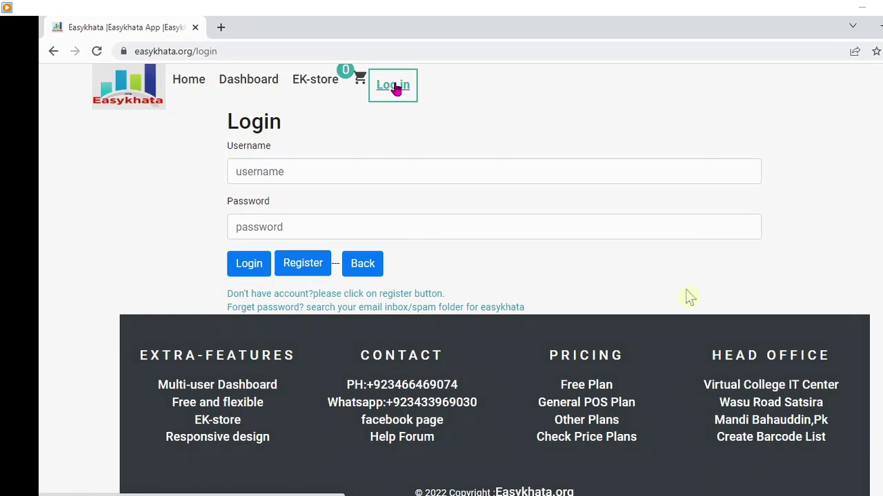
pyautogui.click(310, 269)
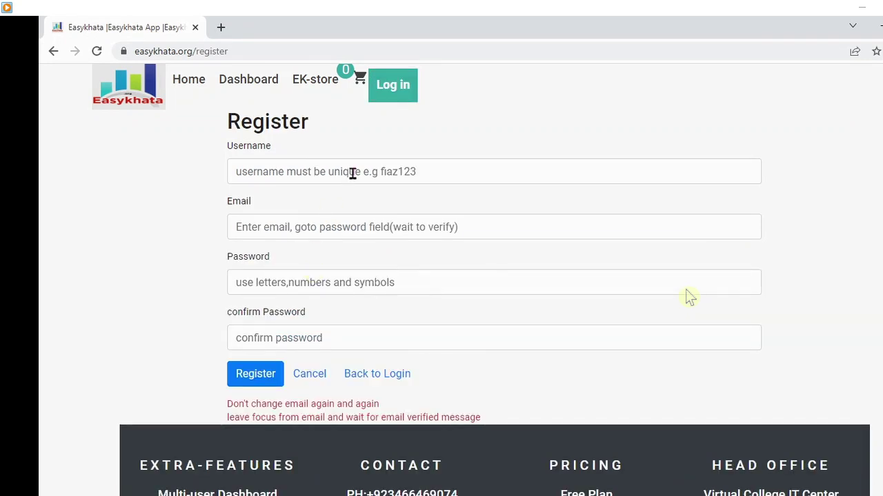
pyautogui.click(353, 173)
pyautogui.click(308, 285)
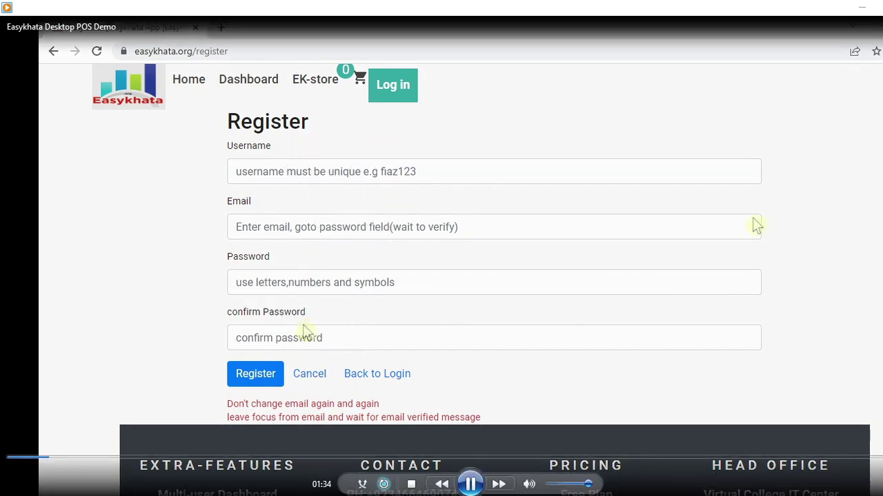